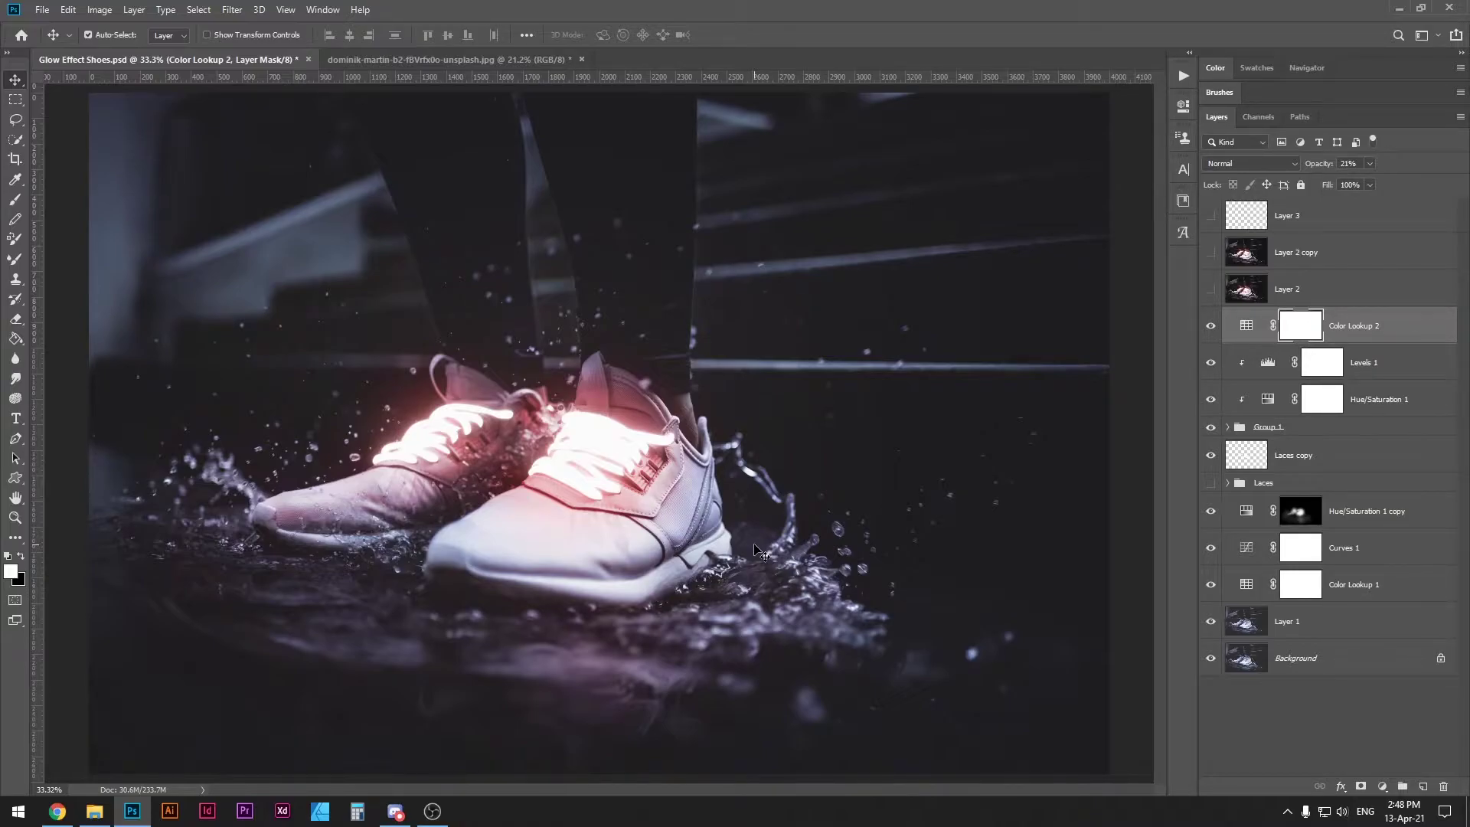
Compare the finished Glow Effect Shoes.psd artwork with the original shoe photo by switching between the two documents.
scroll(650, 472, "up", 1)
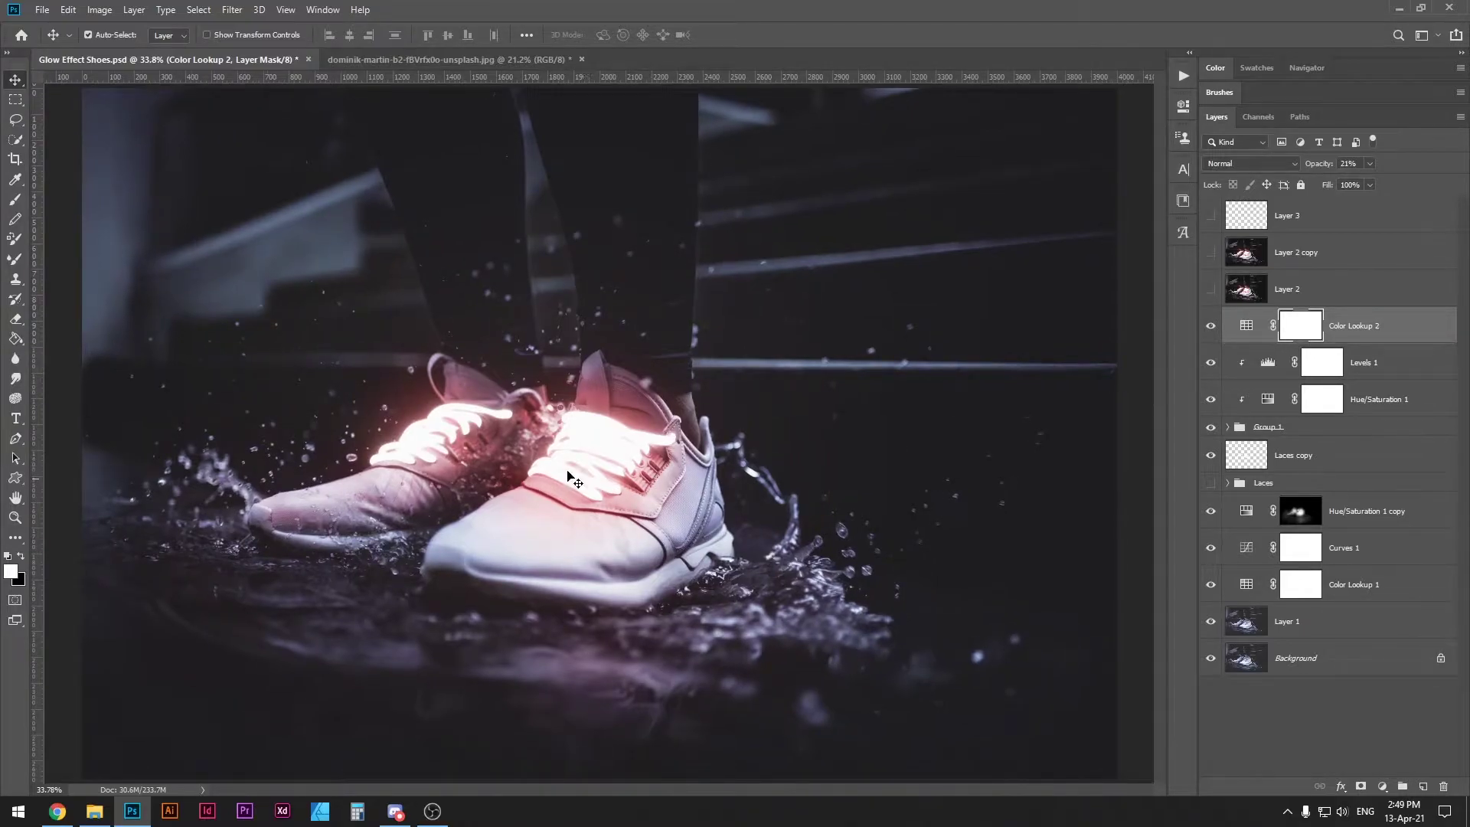
left_click_drag(504, 418, 623, 437)
key("ctrl+0")
left_click(411, 58)
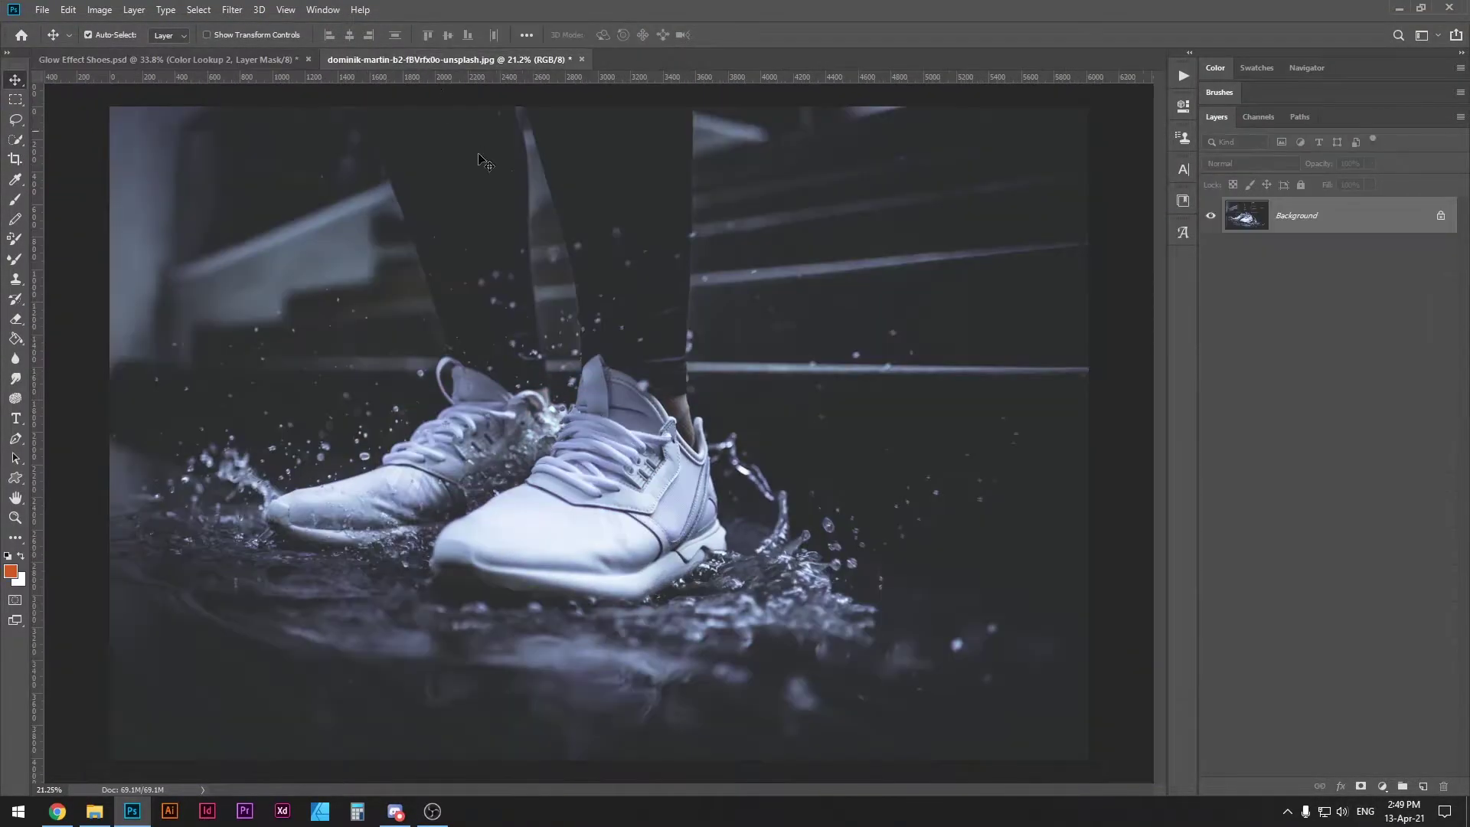
scroll(515, 191, "up", 1)
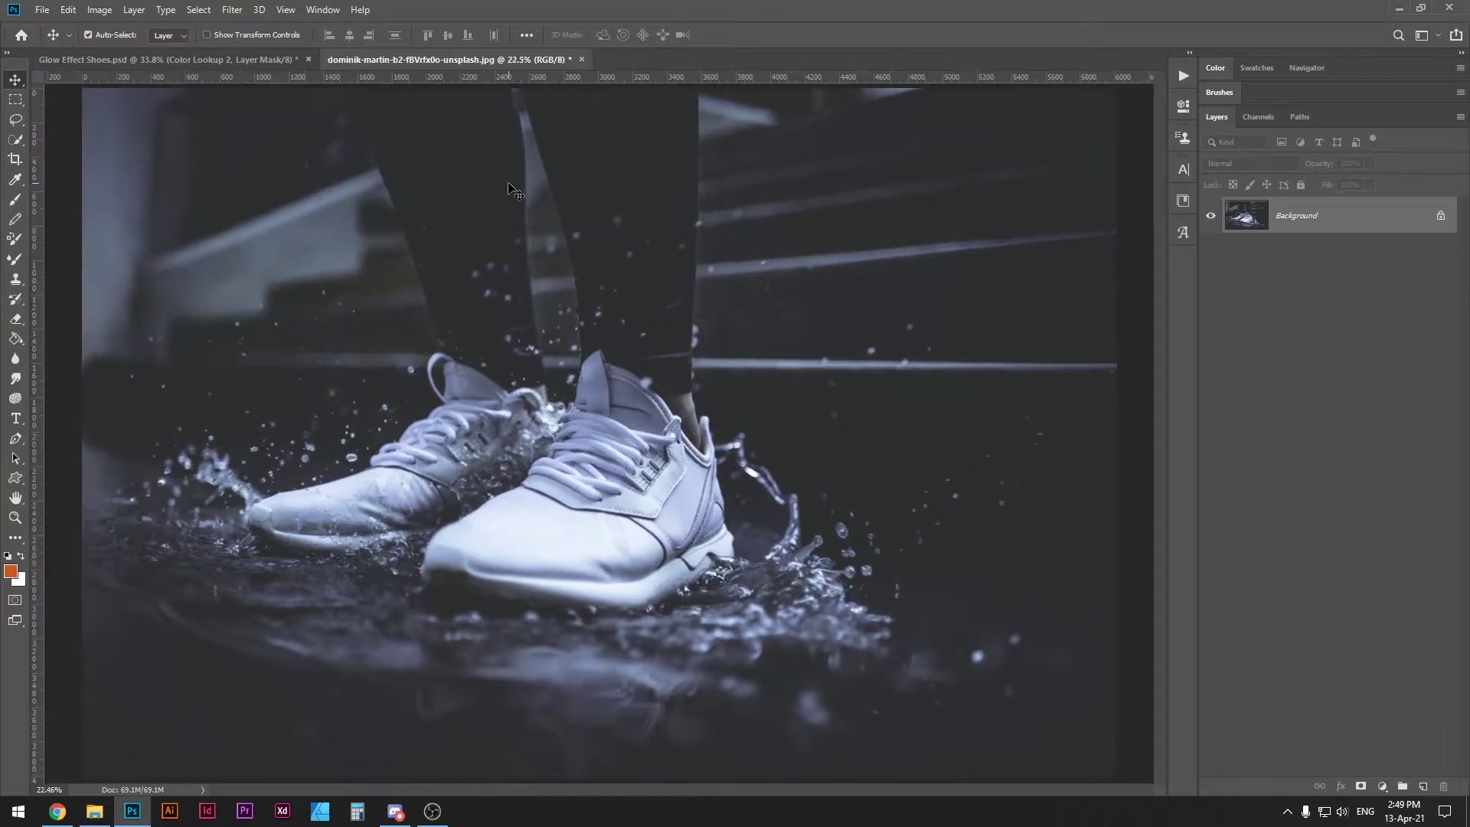
left_click(254, 59)
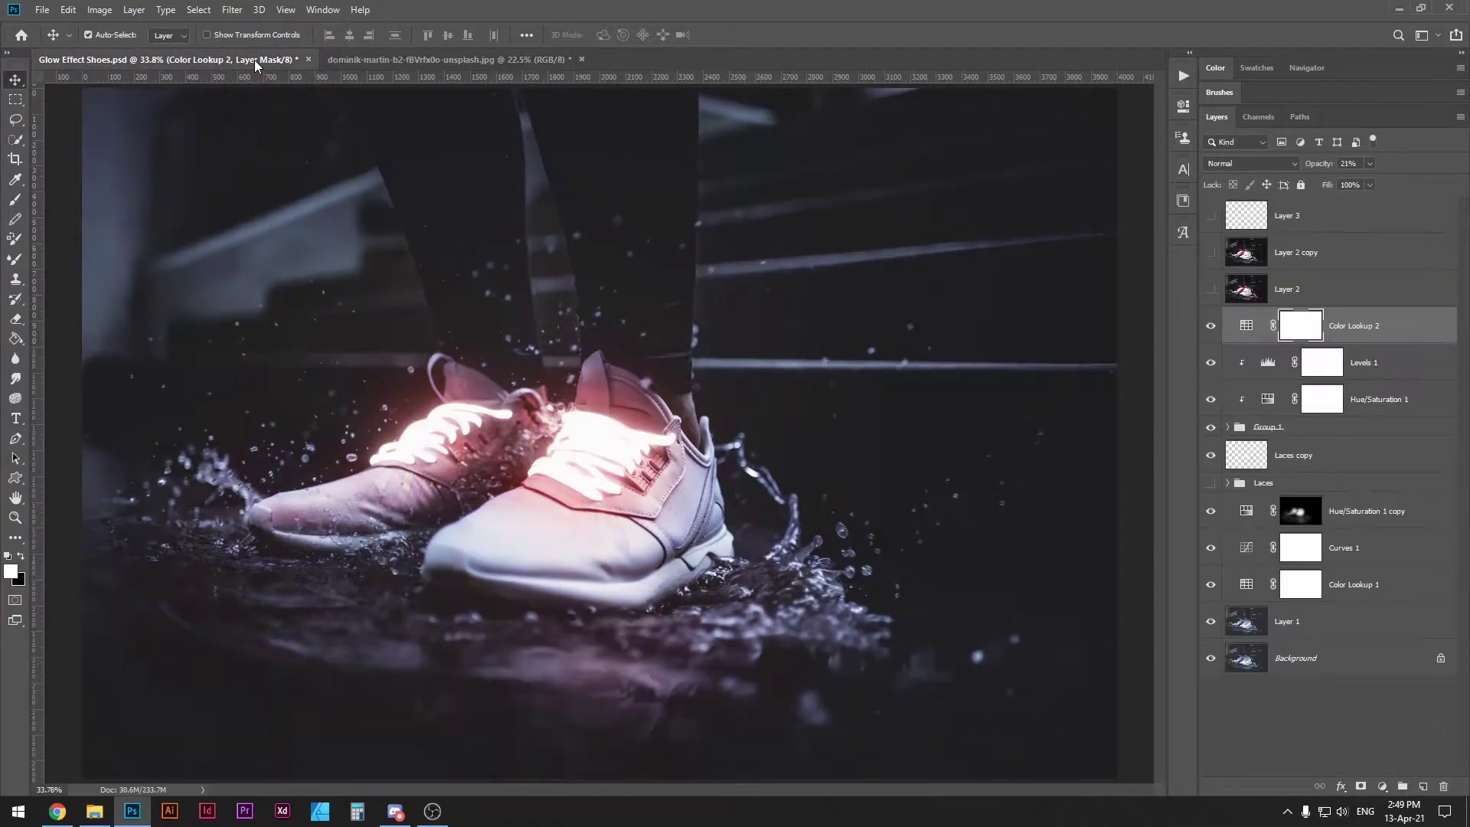
left_click(411, 61)
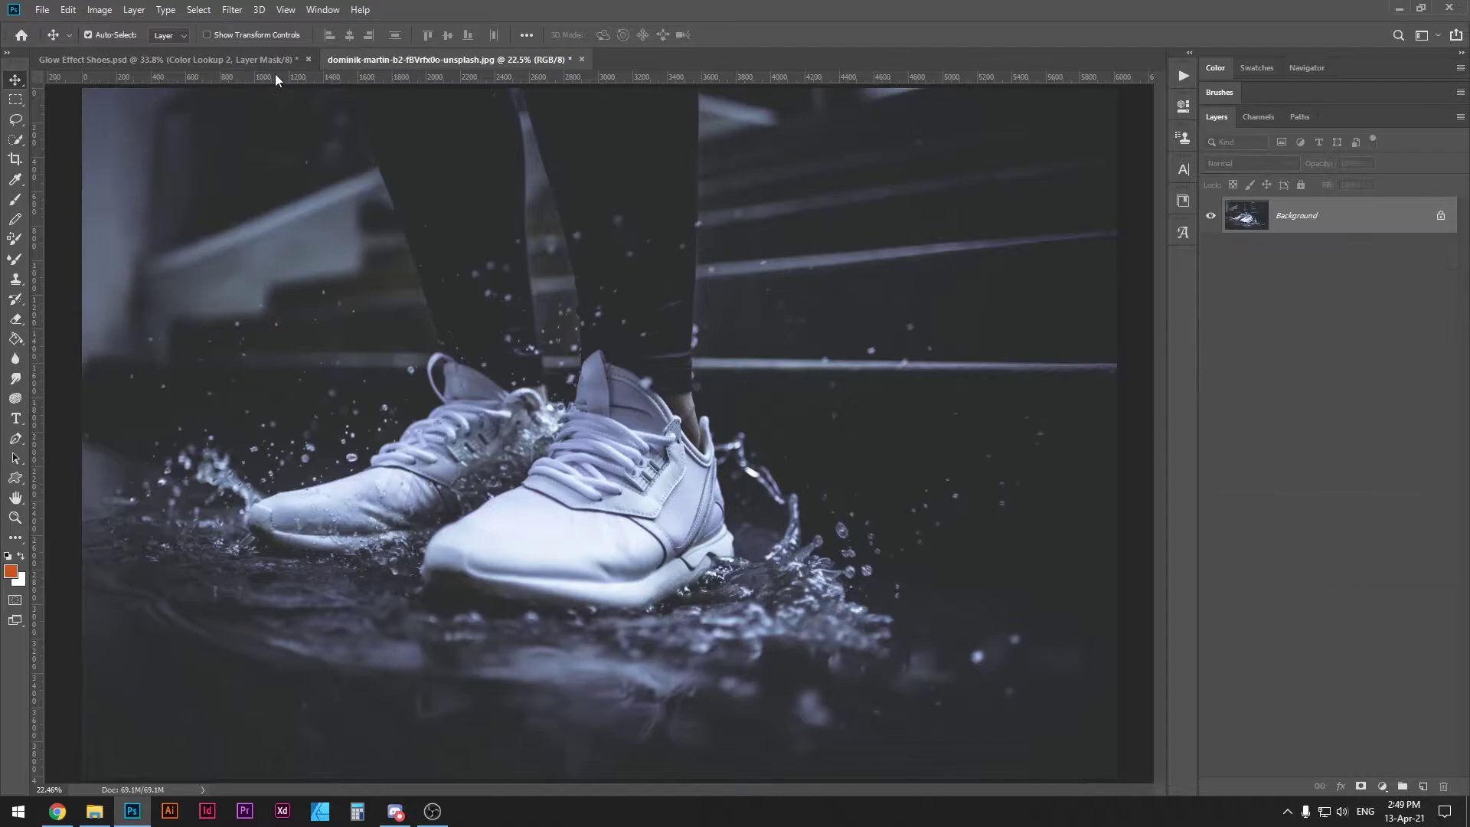
left_click(233, 65)
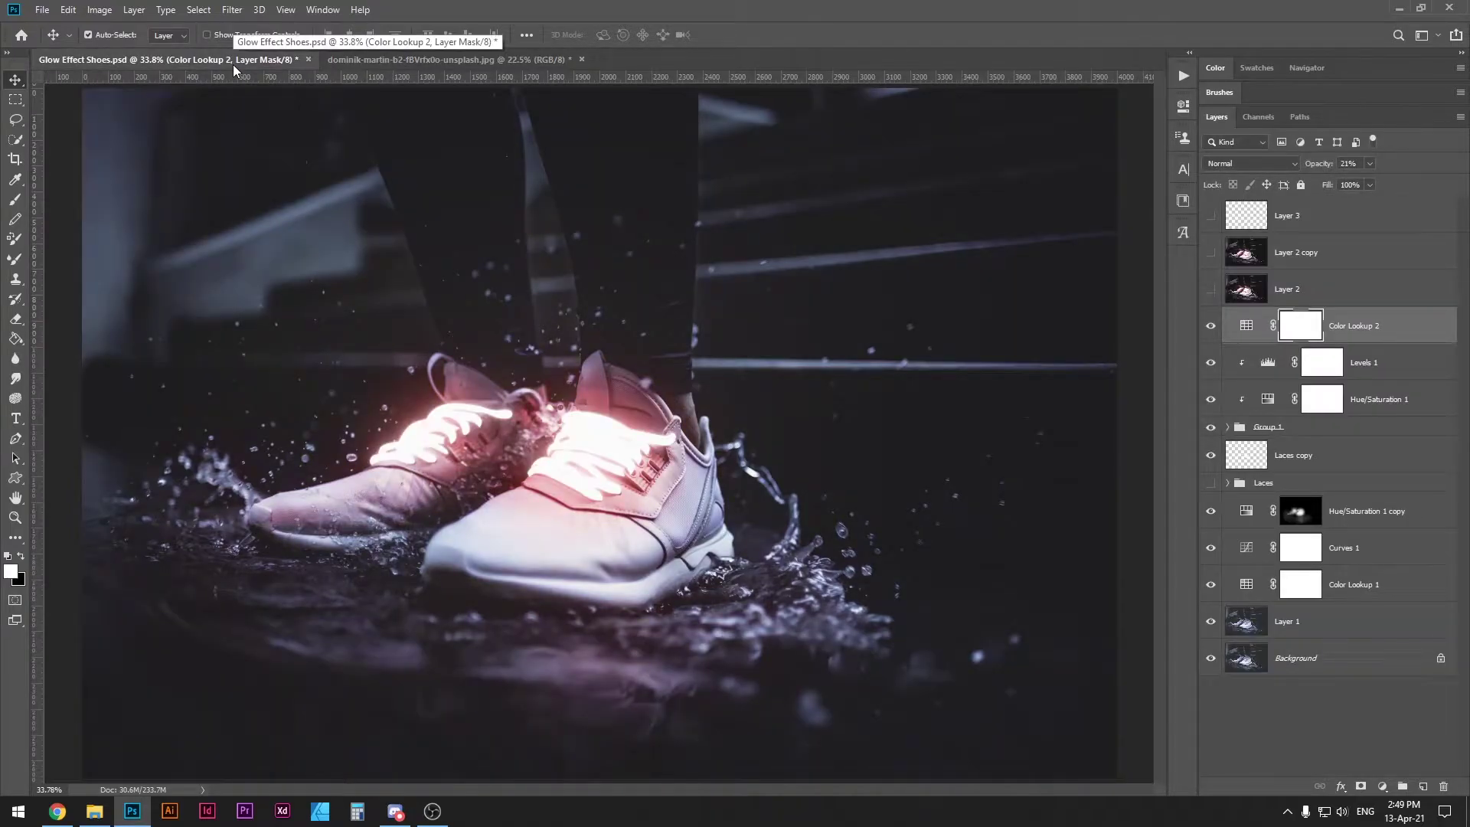
left_click(364, 61)
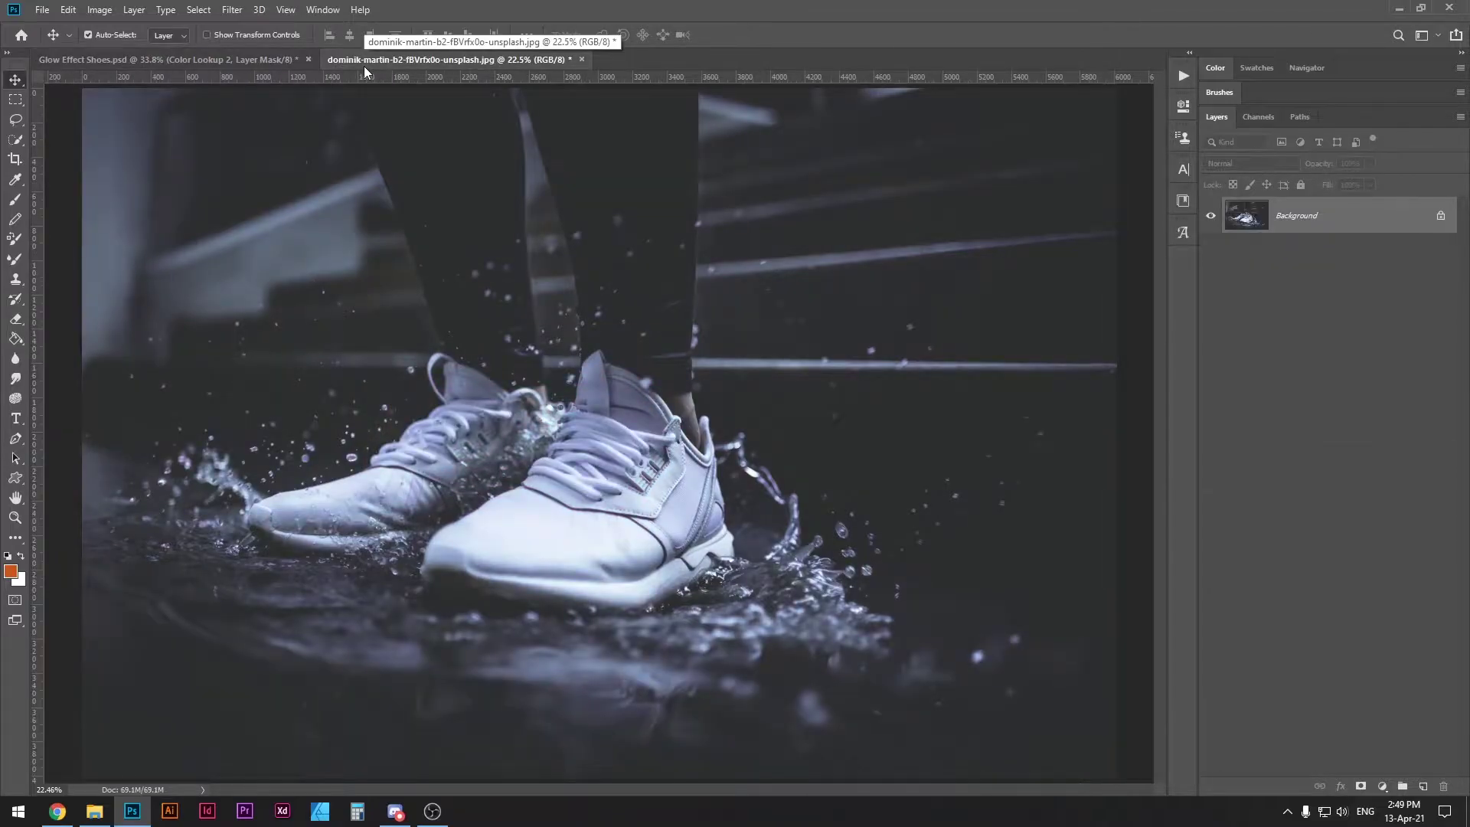
left_click(256, 59)
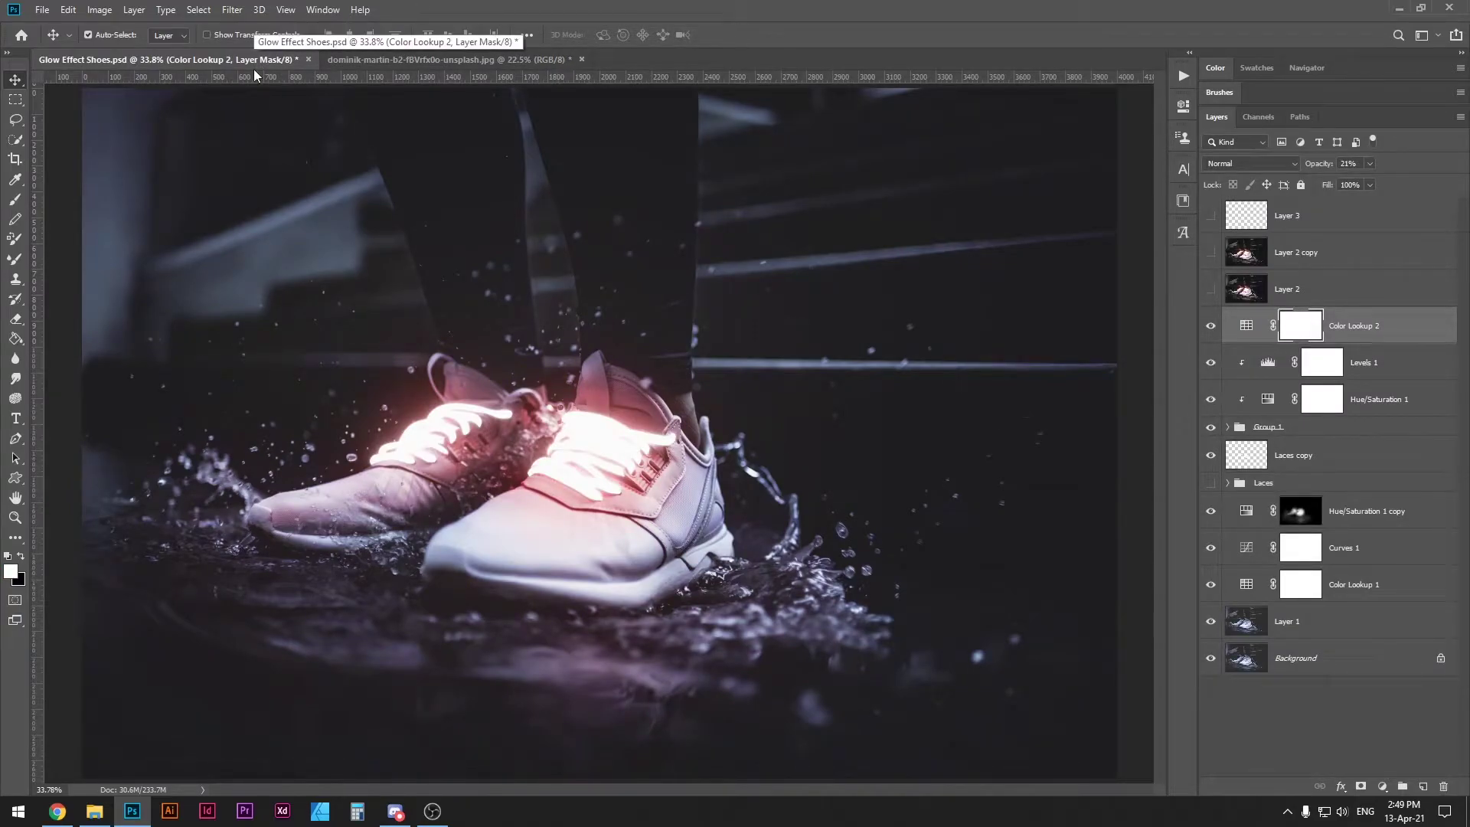
left_click(386, 59)
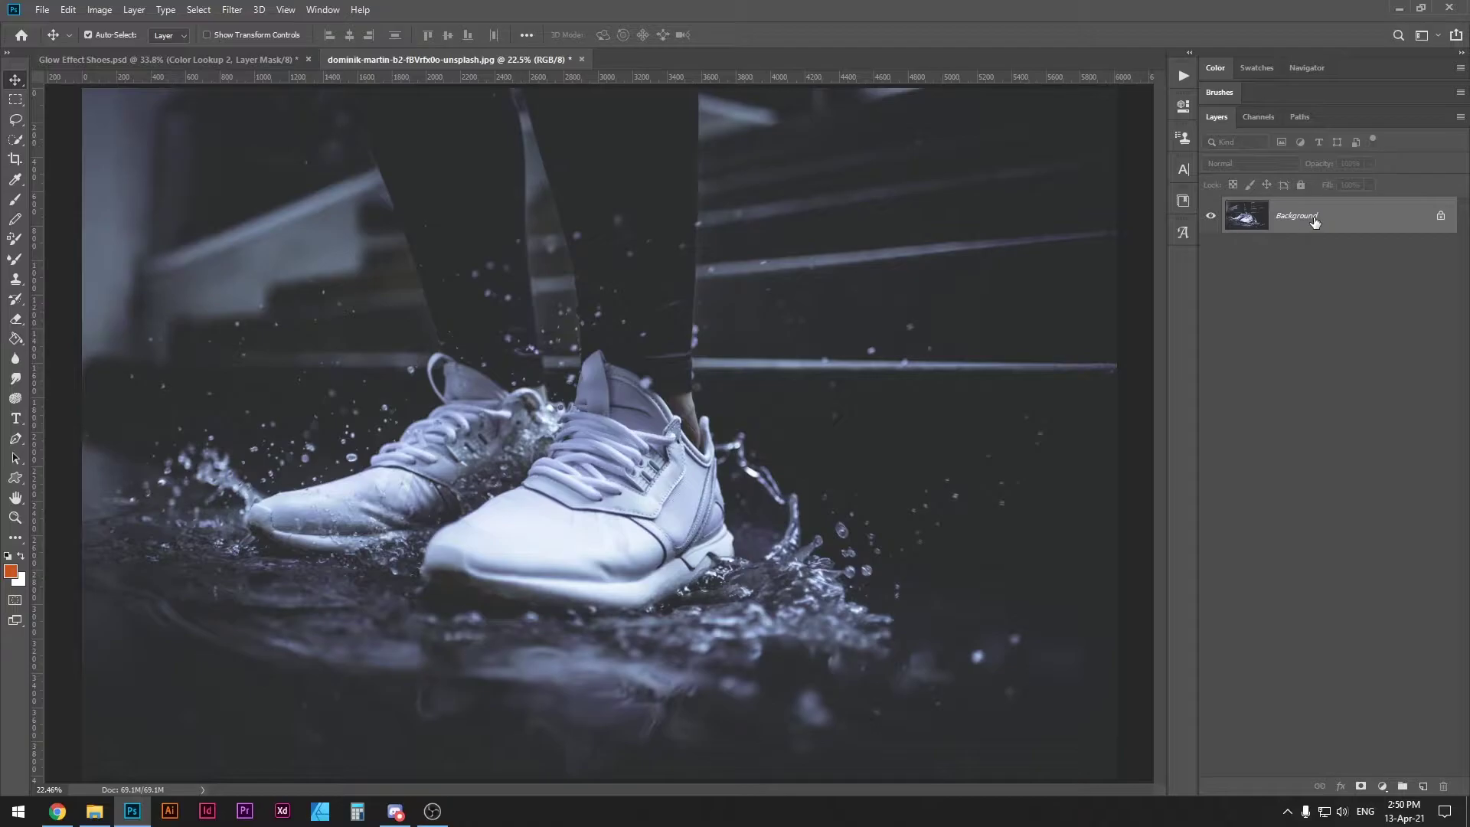
Create a new layer named Laces above the Background of the original shoe photo.
key("ctrl+shift+n")
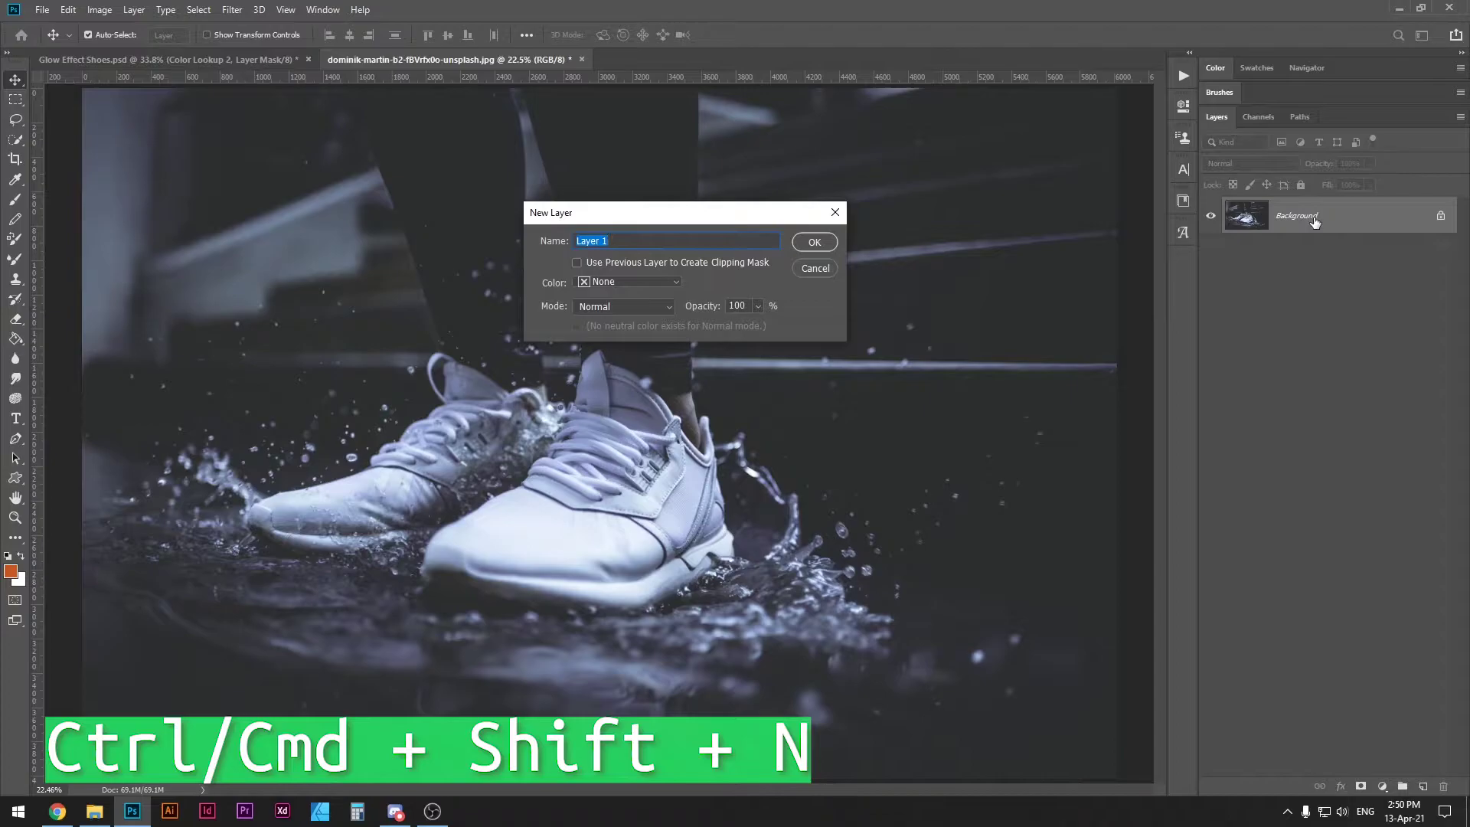
type("Laces")
key("Return")
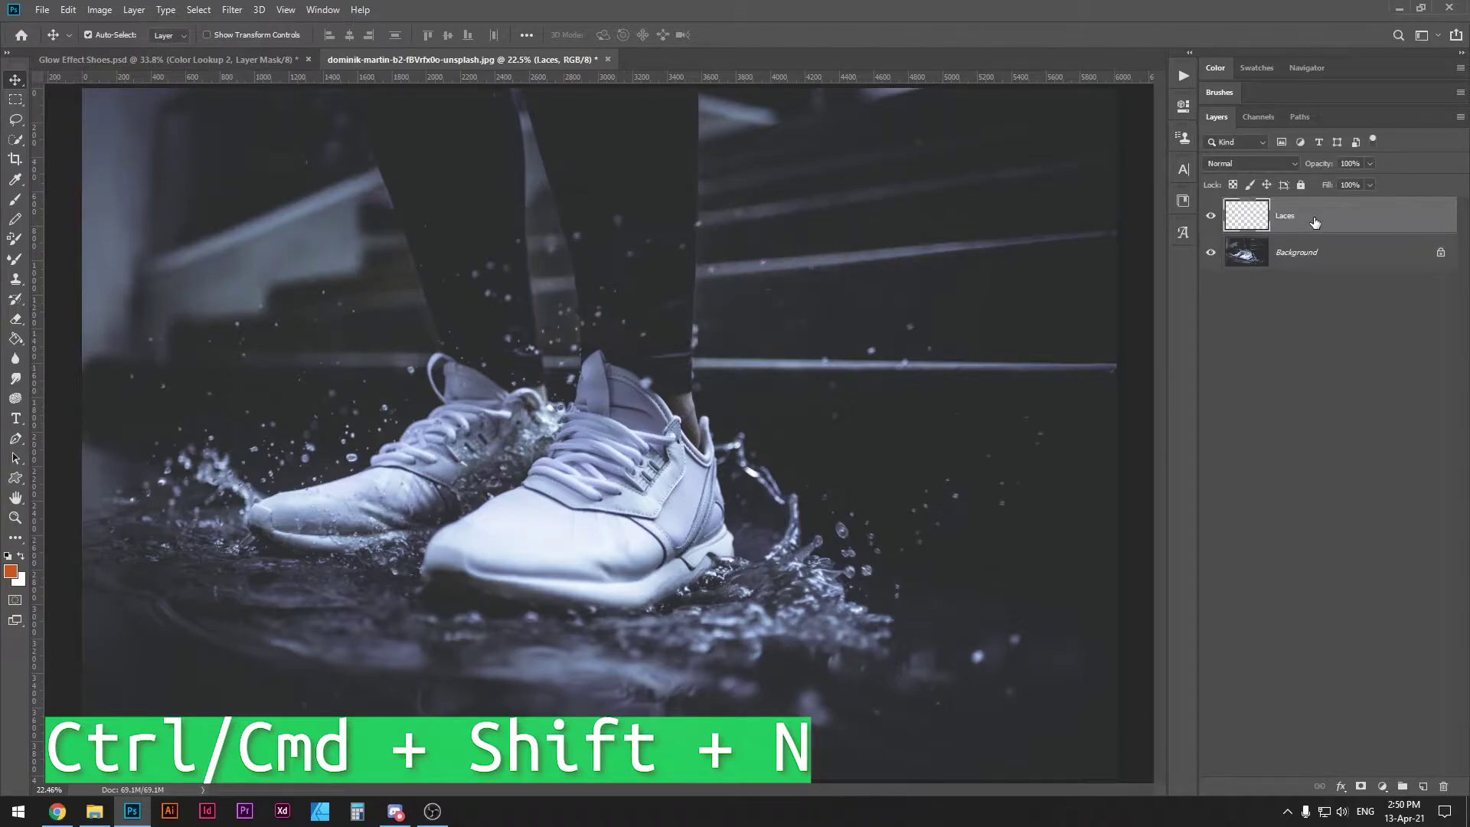
Start a Pen tool path at the outer end of the front shoe's lowest laces and follow their lower edge.
key("p")
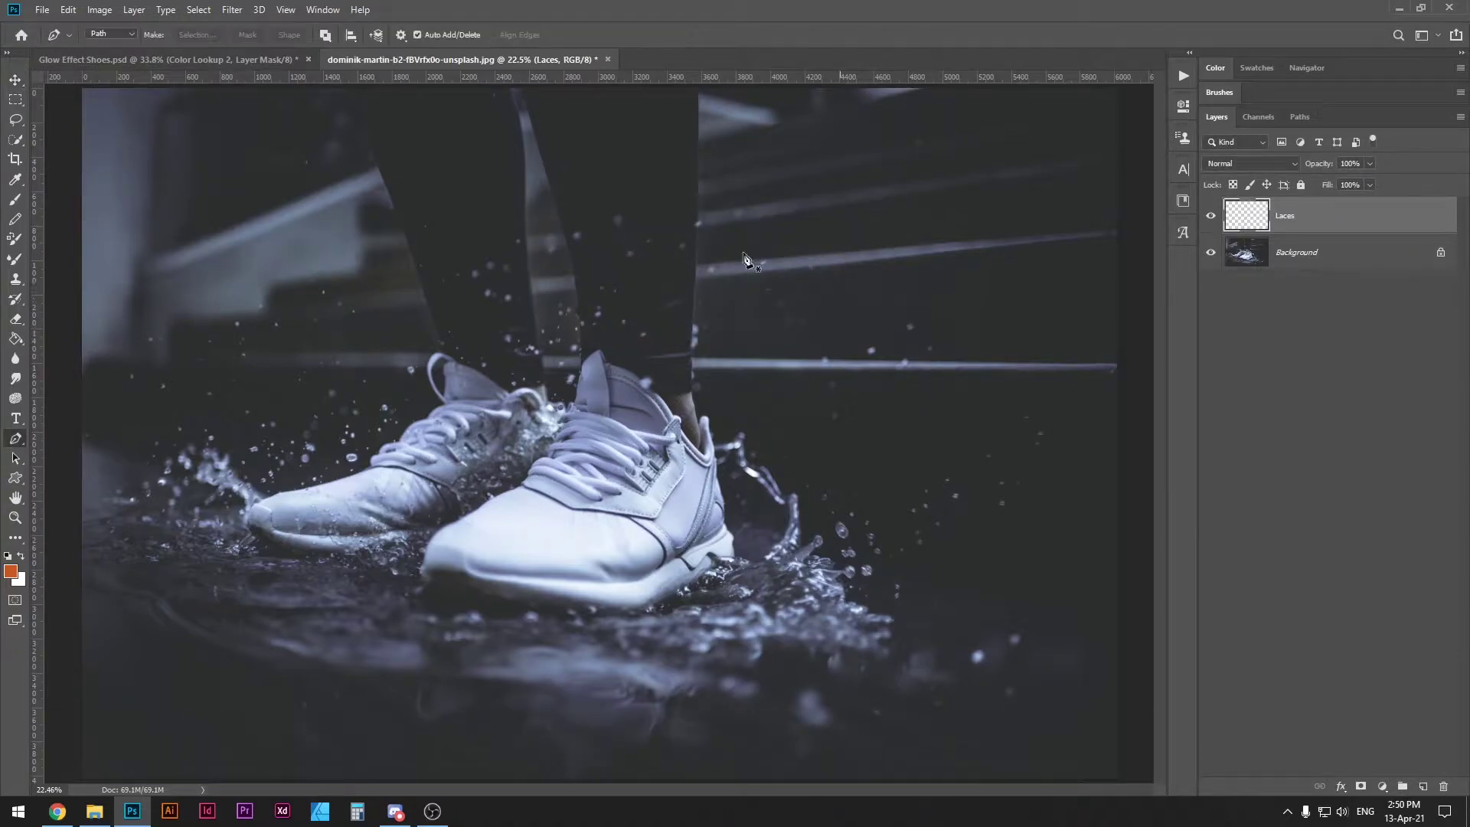
left_click_drag(580, 466, 700, 460)
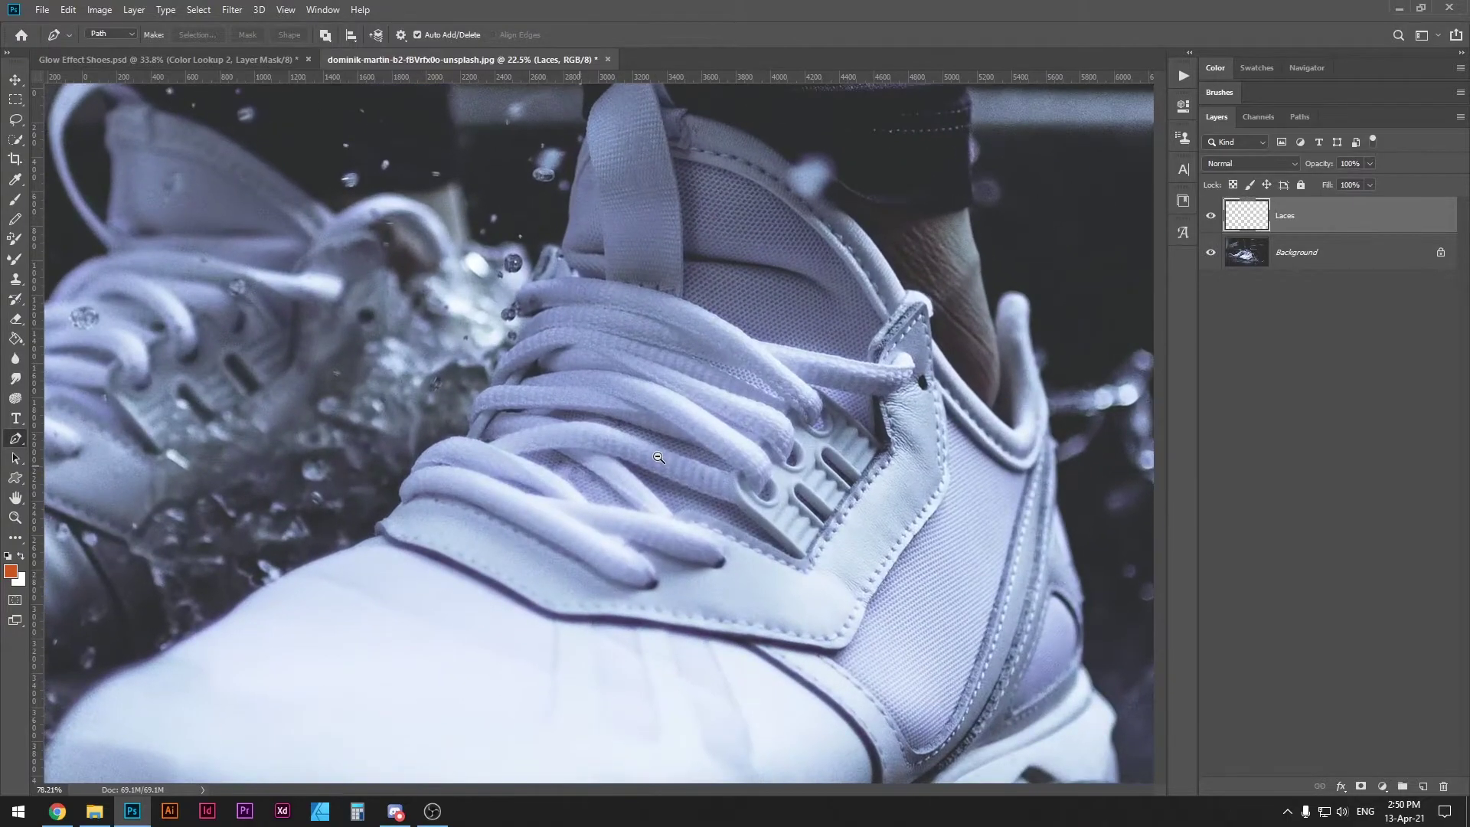
left_click_drag(451, 393, 398, 396)
left_click_drag(112, 451, 33, 443)
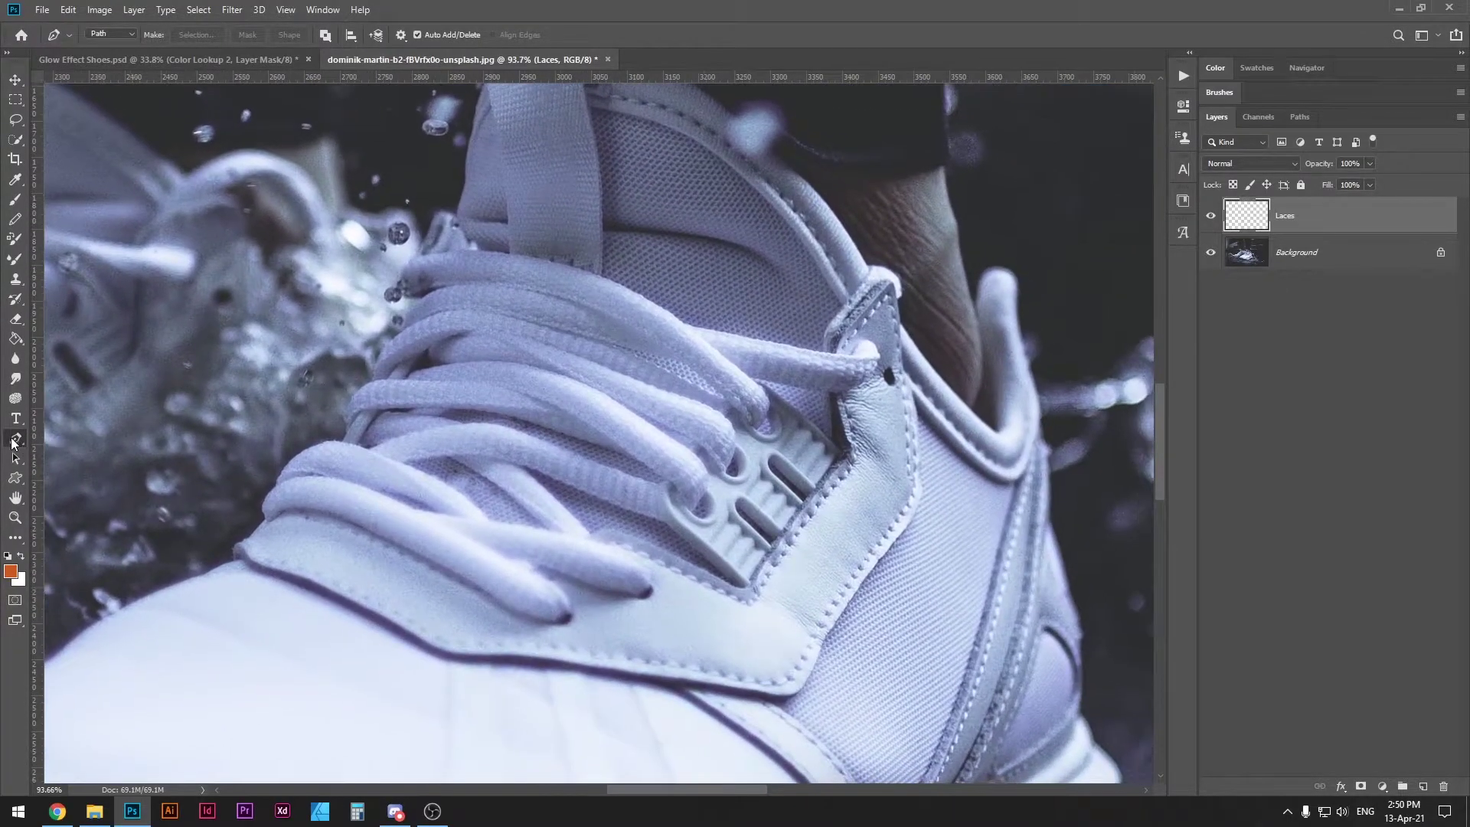
left_click(316, 519, "ctrl")
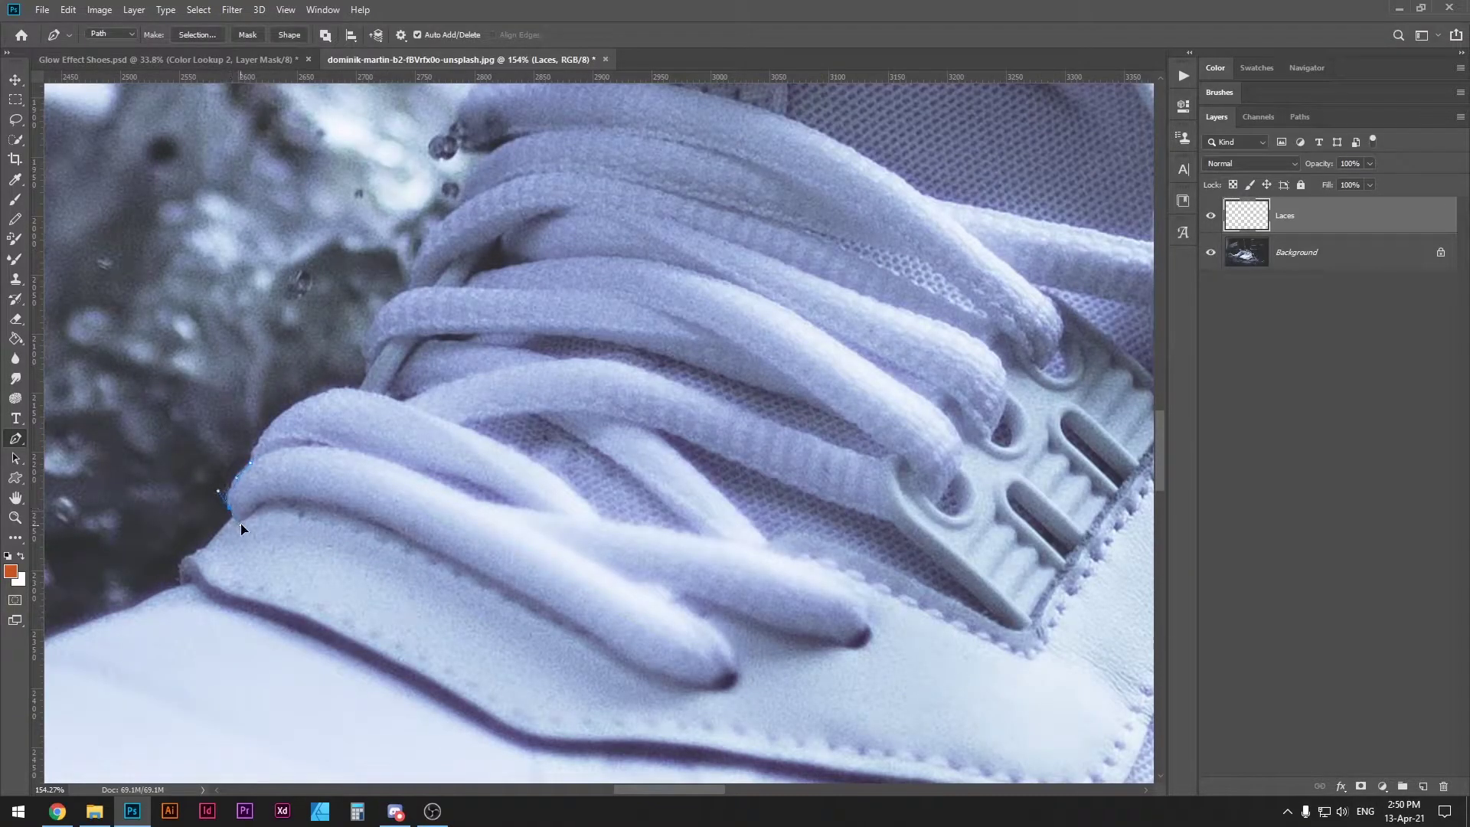
left_click(240, 523)
scroll(295, 529, "up", 4)
left_click_drag(325, 512, 397, 490)
left_click_drag(397, 489, 227, 440)
scroll(352, 432, "down", 5)
scroll(352, 438, "up", 2)
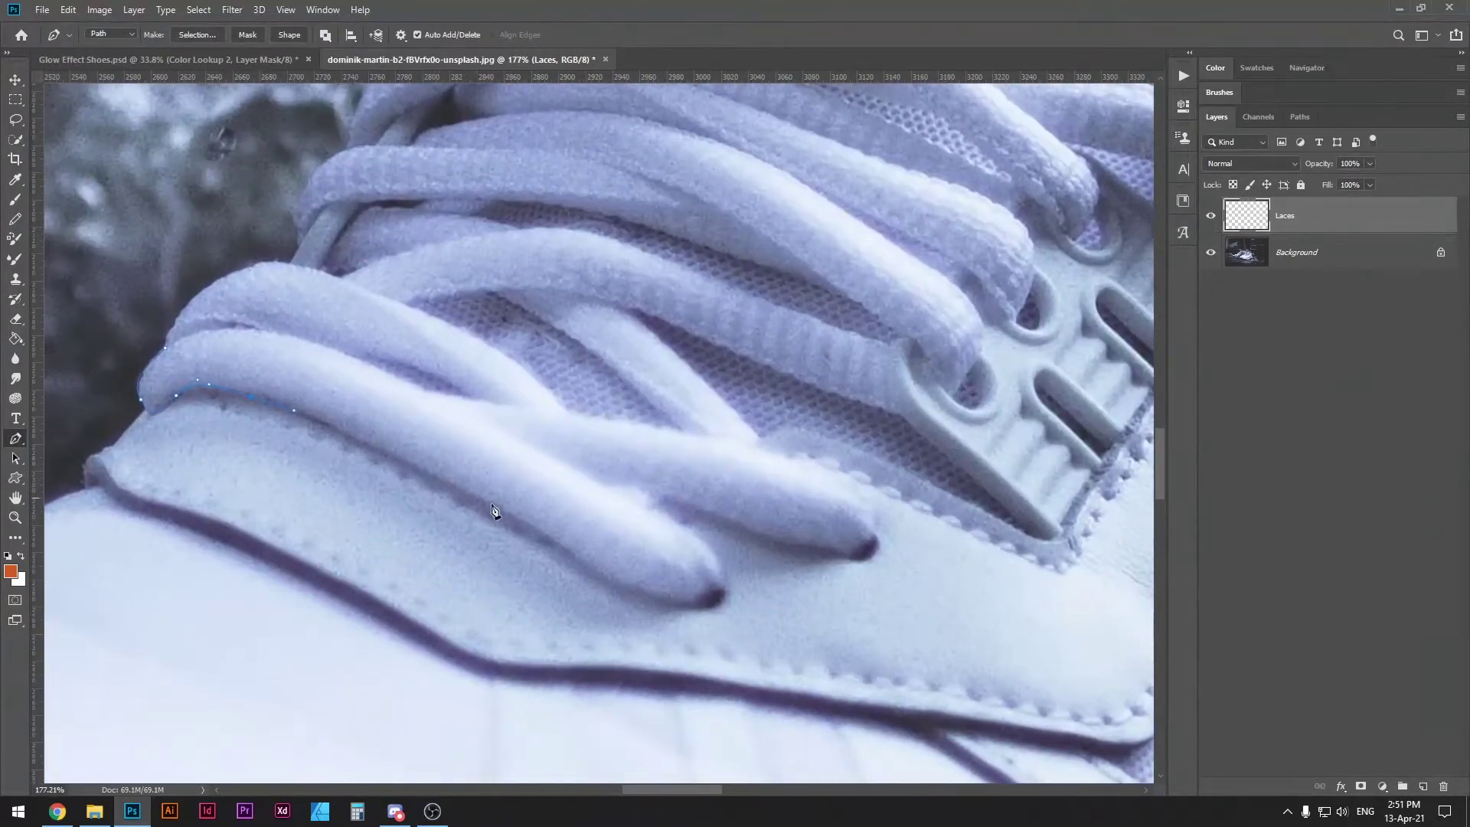
Continue the path around the two lace tips and the crossing strand, then back along the inner edge of the mesh gap.
left_click_drag(694, 633, 732, 656)
left_click_drag(722, 579, 709, 542)
left_click_drag(667, 498, 703, 508)
left_click_drag(799, 556, 872, 521)
left_click_drag(811, 471, 759, 449)
left_click_drag(673, 350, 613, 302)
left_click_drag(491, 291, 463, 302)
left_click_drag(646, 395, 674, 428)
left_click_drag(569, 414, 556, 413)
left_click_drag(410, 304, 255, 232)
left_click(413, 305, "alt")
Close the path along the upper edge of the lowest laces and convert it to a selection.
scroll(307, 276, "up", 4)
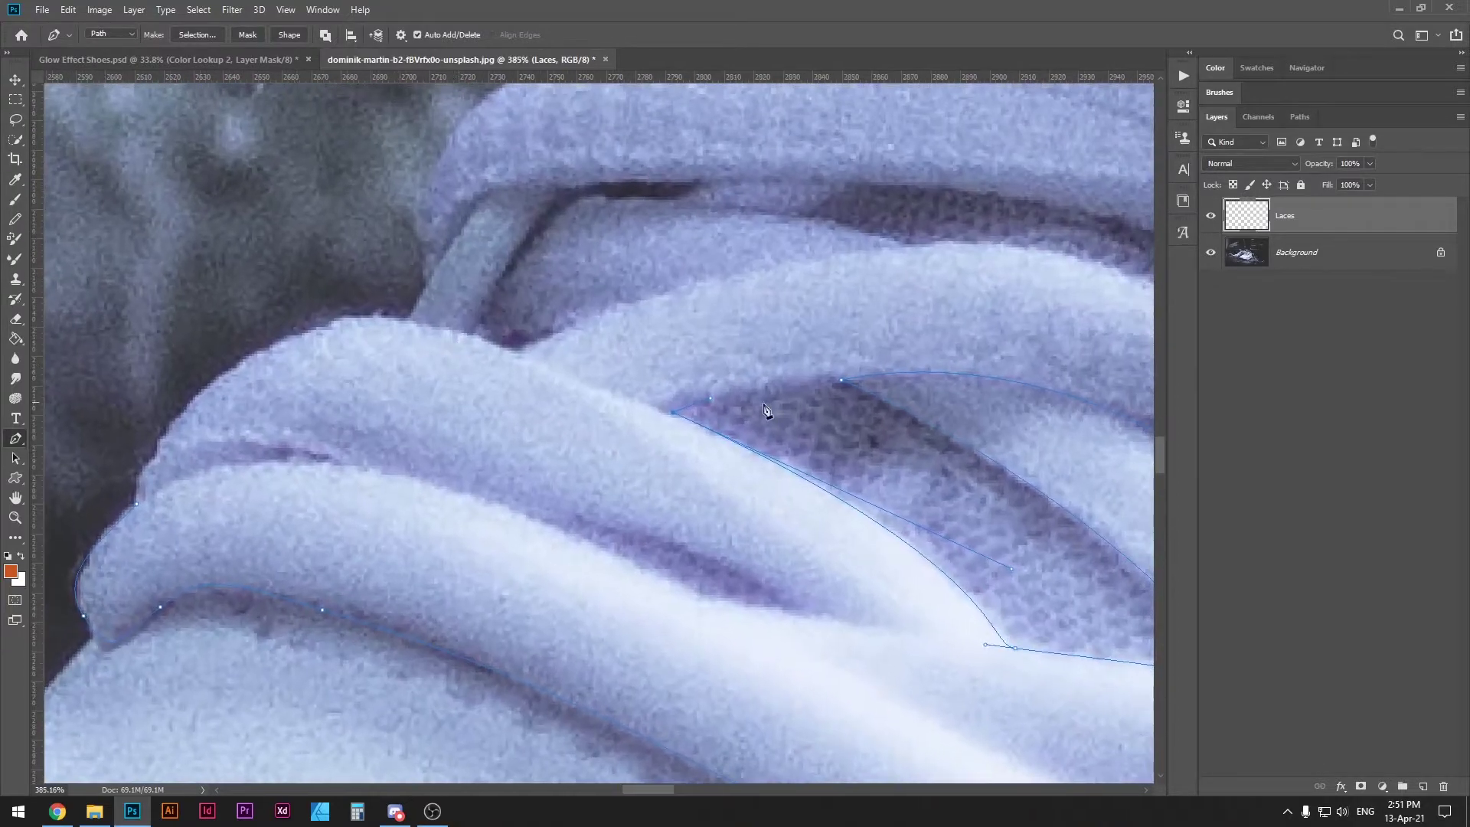
scroll(518, 384, "down", 4)
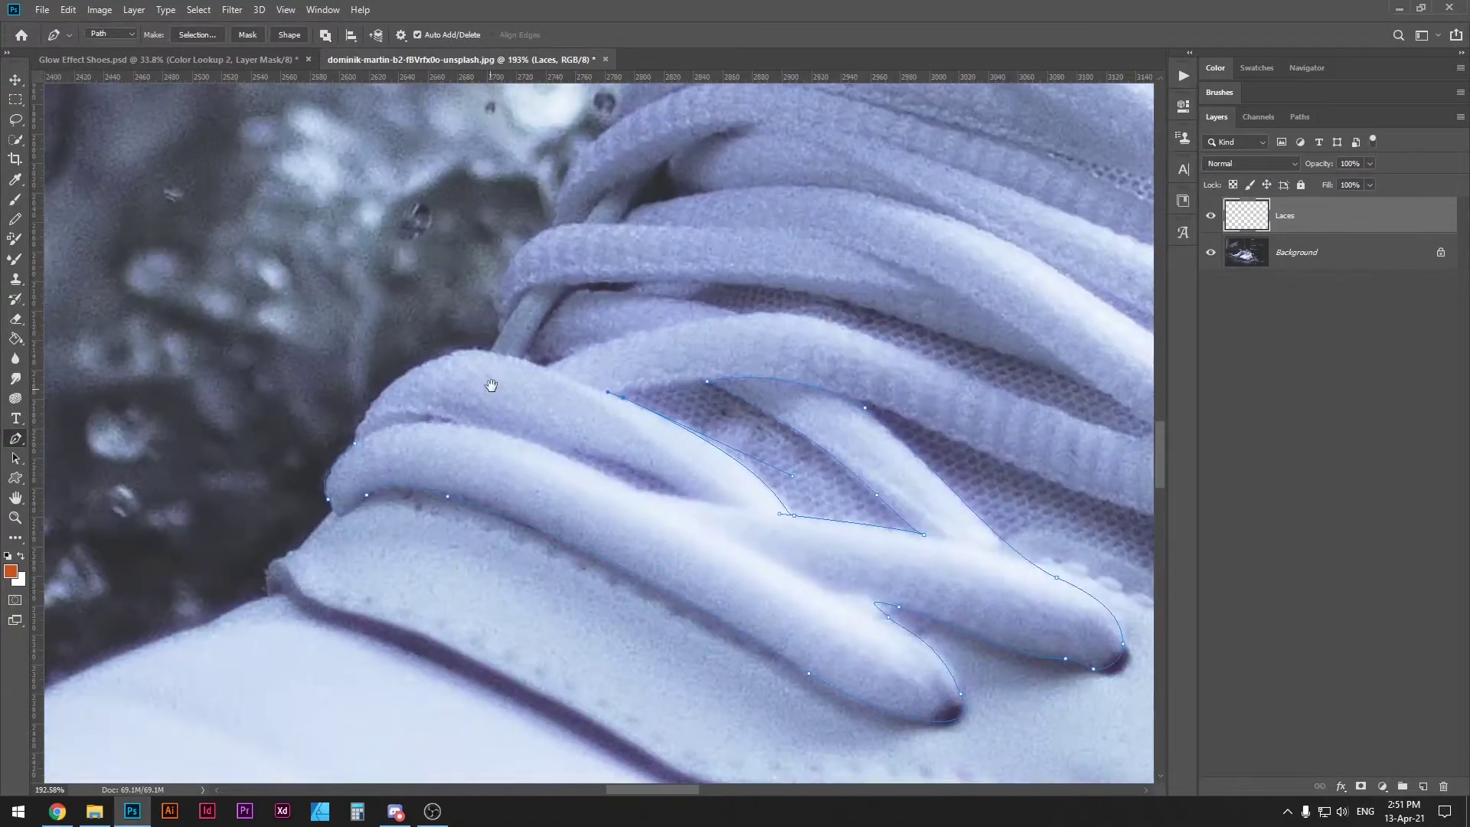
left_click_drag(456, 353, 441, 357)
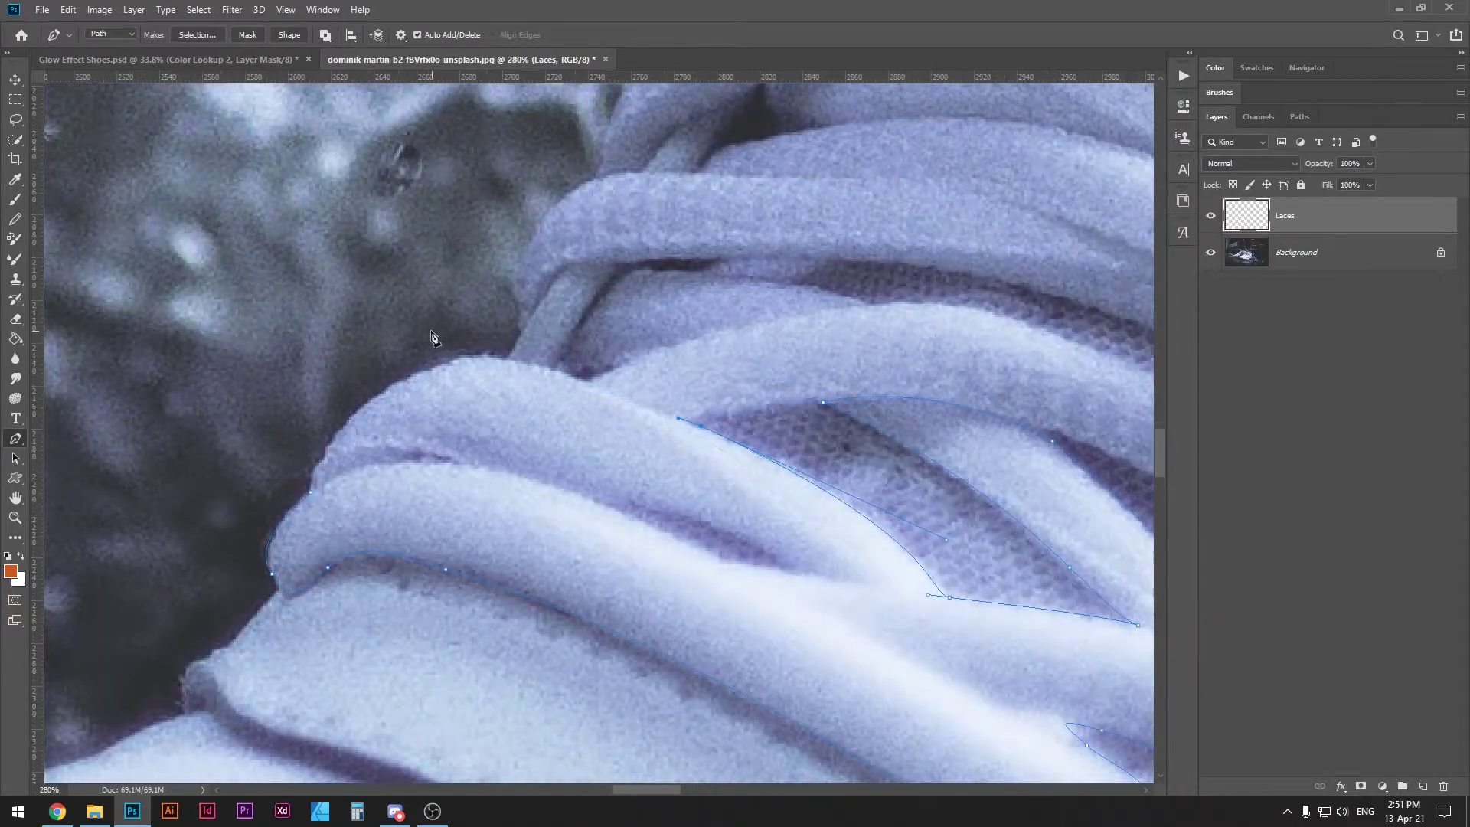
left_click_drag(431, 332, 330, 366)
left_click_drag(474, 365, 492, 366)
scroll(492, 367, "up", 2)
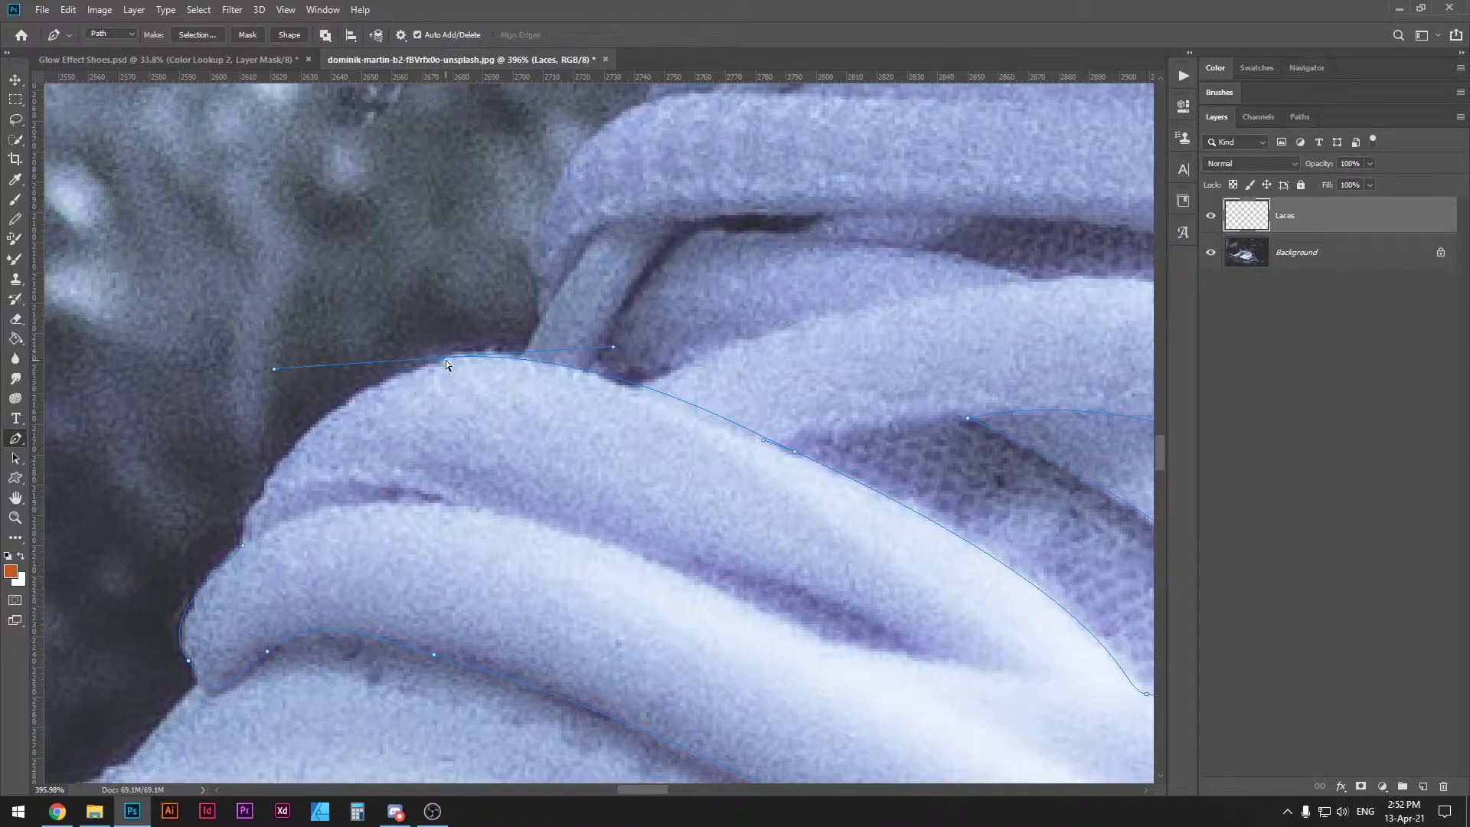
mouse_move(443, 358)
left_mouse_down()
mouse_move(433, 375)
mouse_move(503, 335)
mouse_move(425, 361)
mouse_move(453, 361)
left_mouse_up()
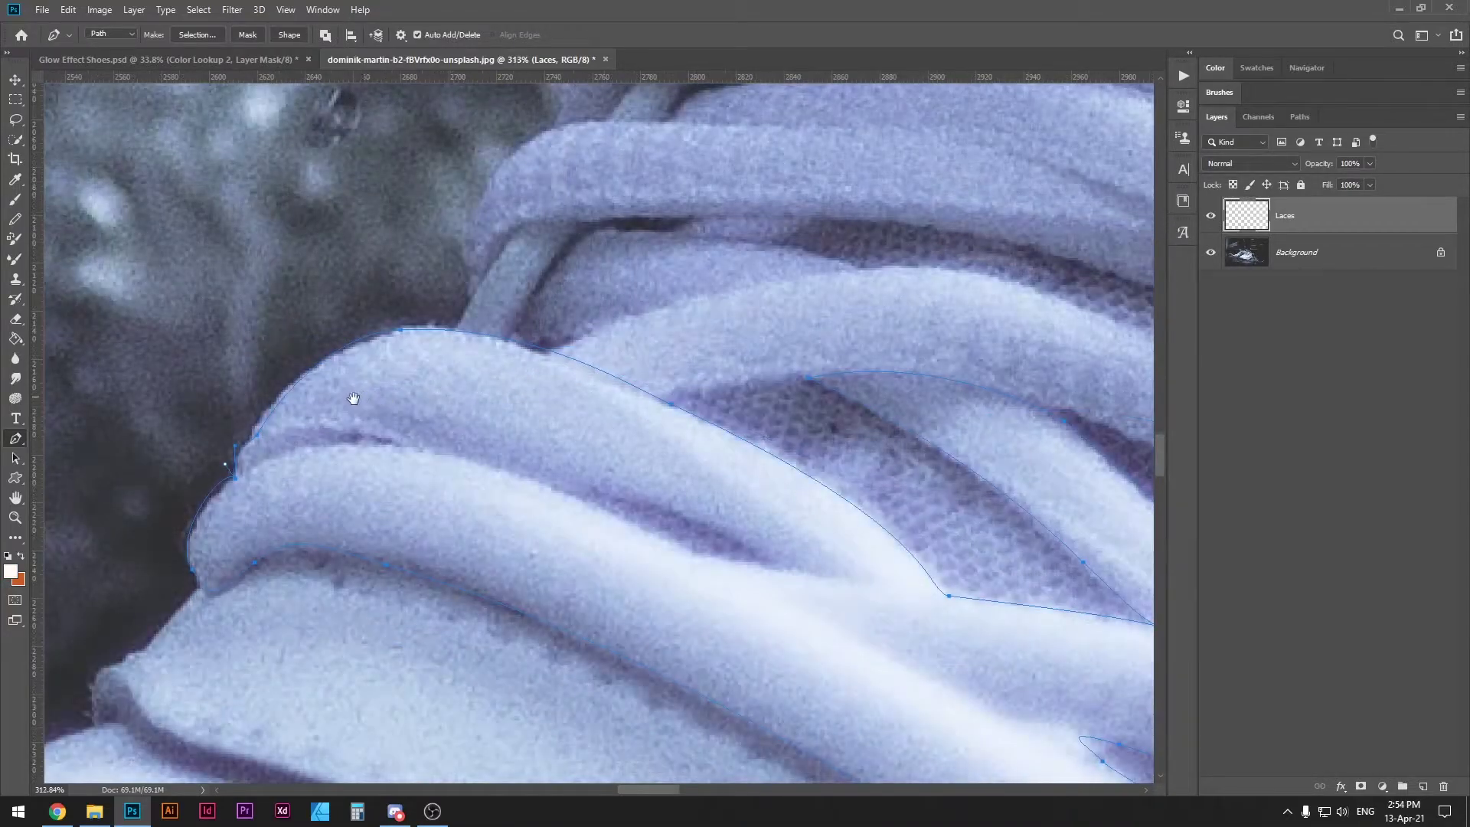
left_click_drag(514, 435, 400, 420)
left_click_drag(399, 478, 345, 448)
scroll(321, 440, "up", 1)
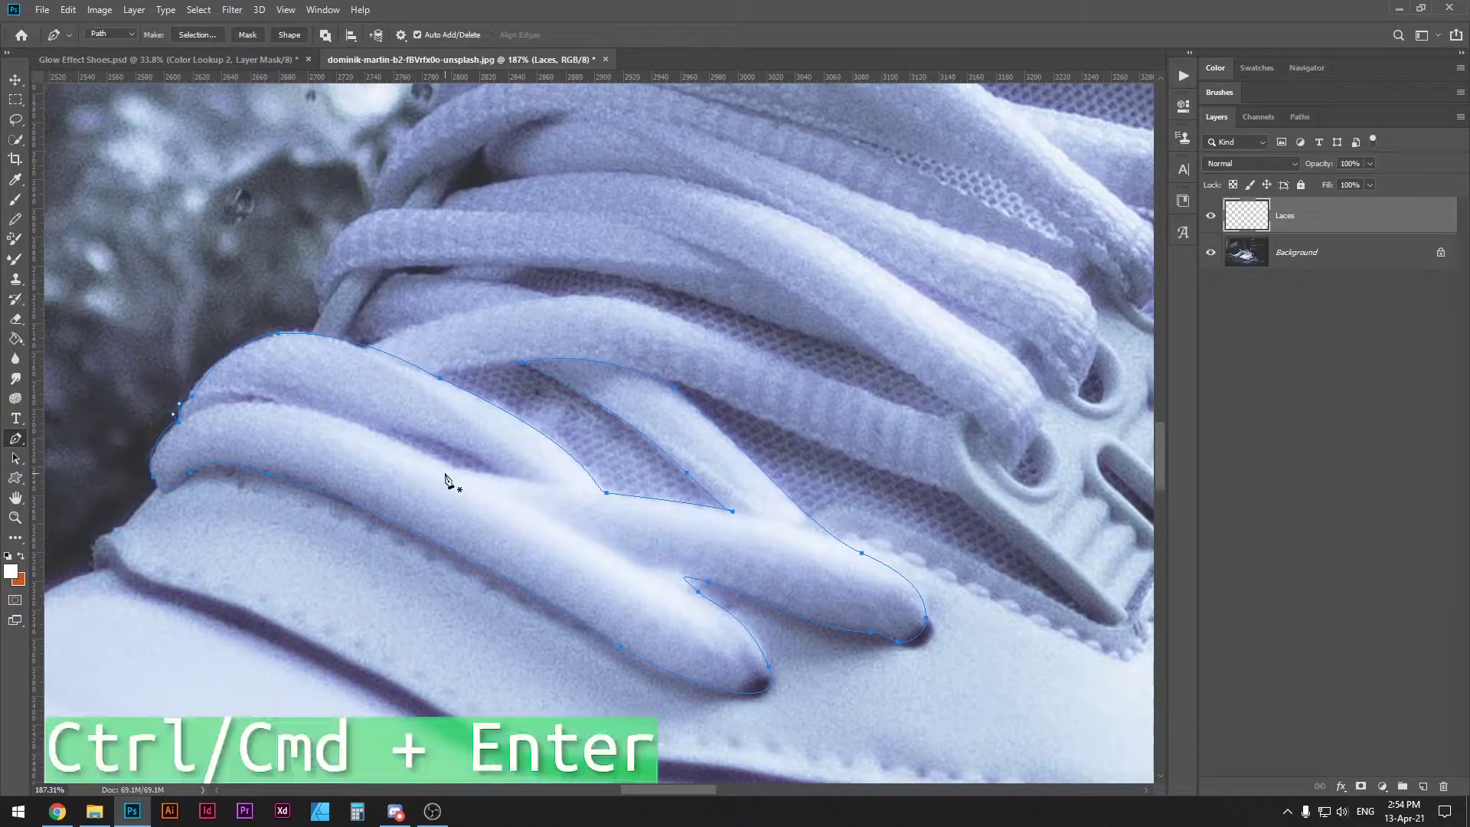
key("ctrl+Return")
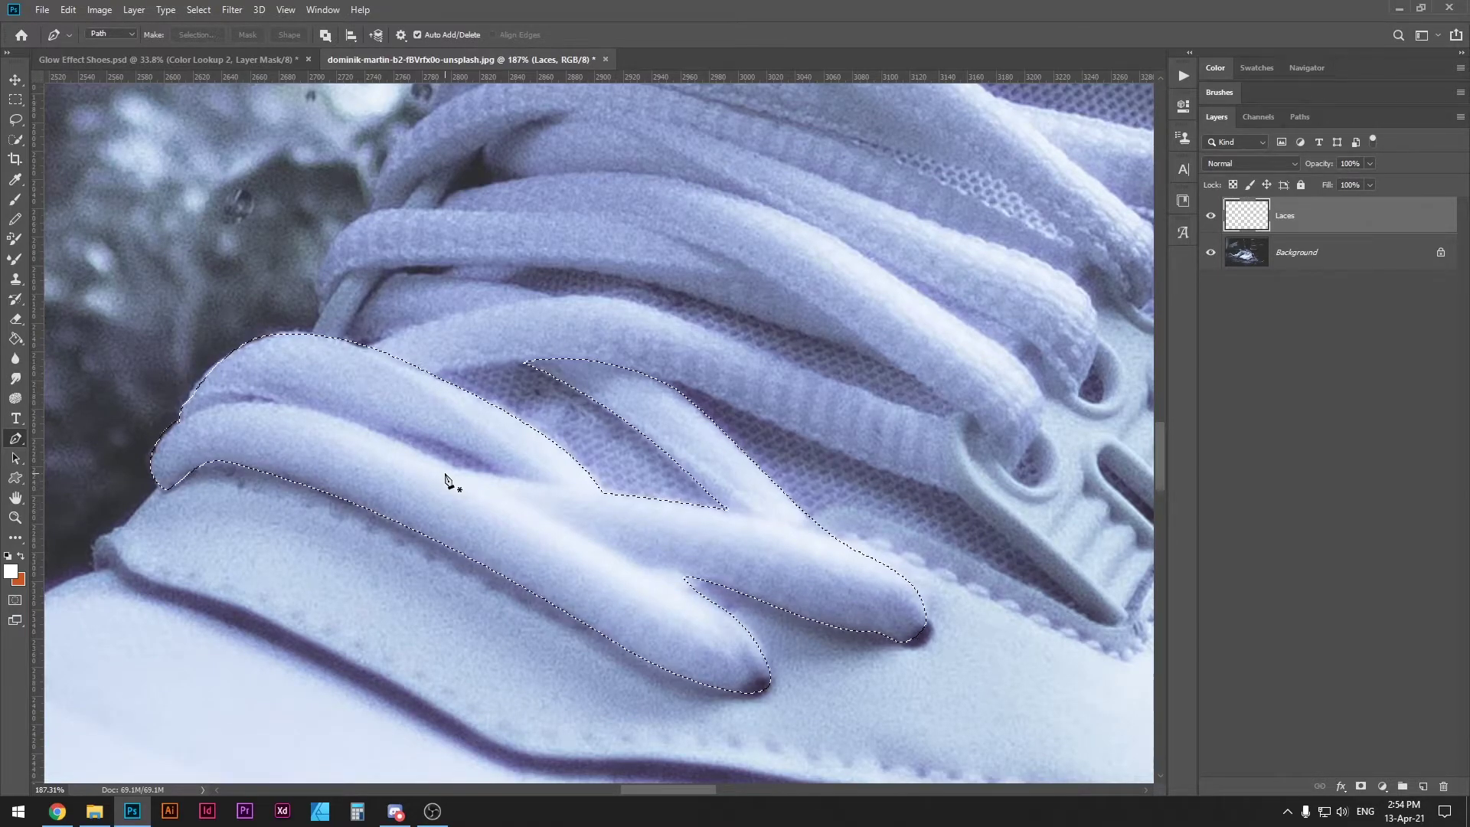
Try filling the lace selection with white and with orange, undoing each fill and restoring white as the foreground color.
key("alt+BackSpace")
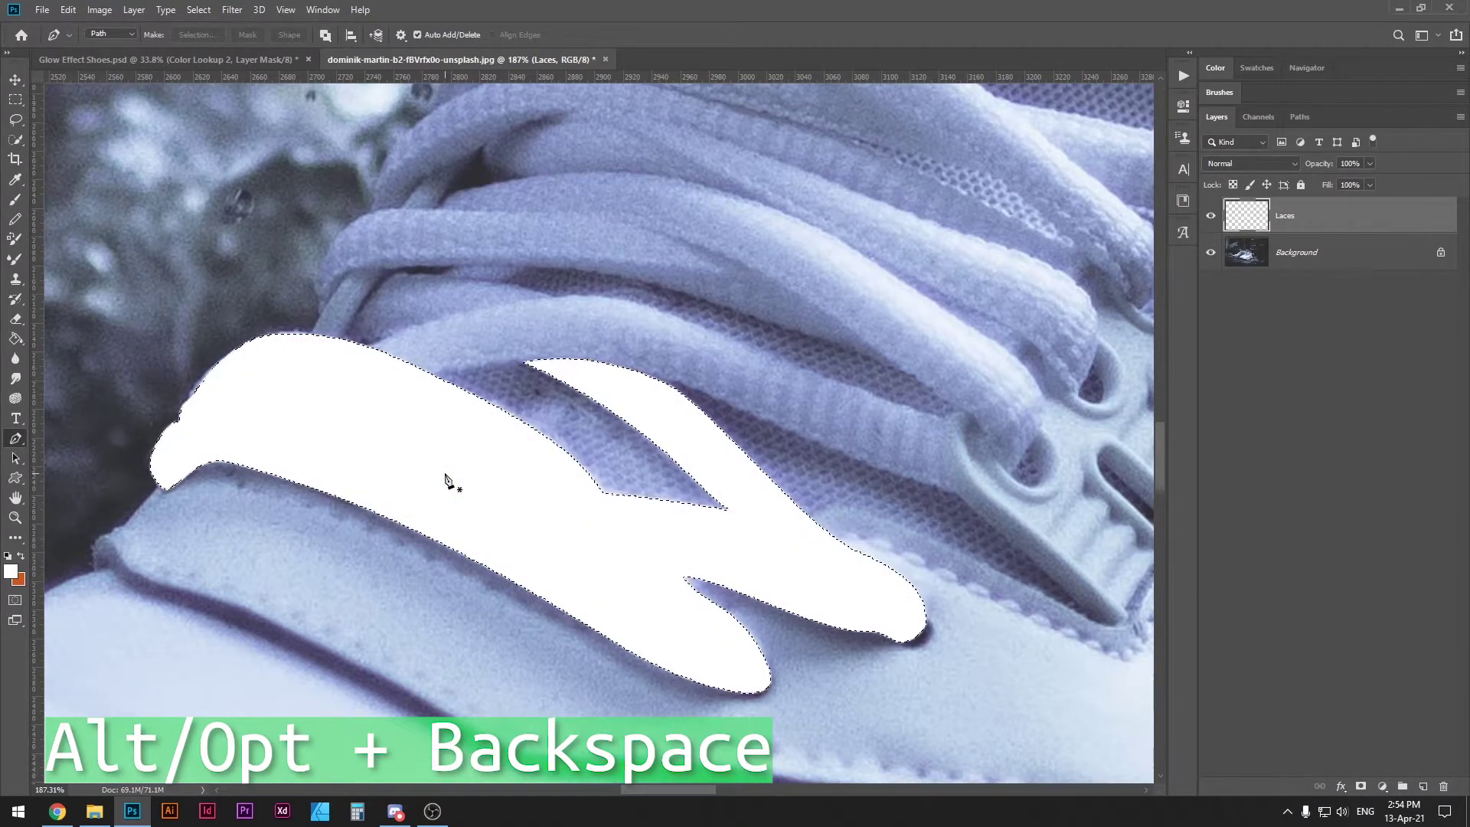
left_click(10, 570)
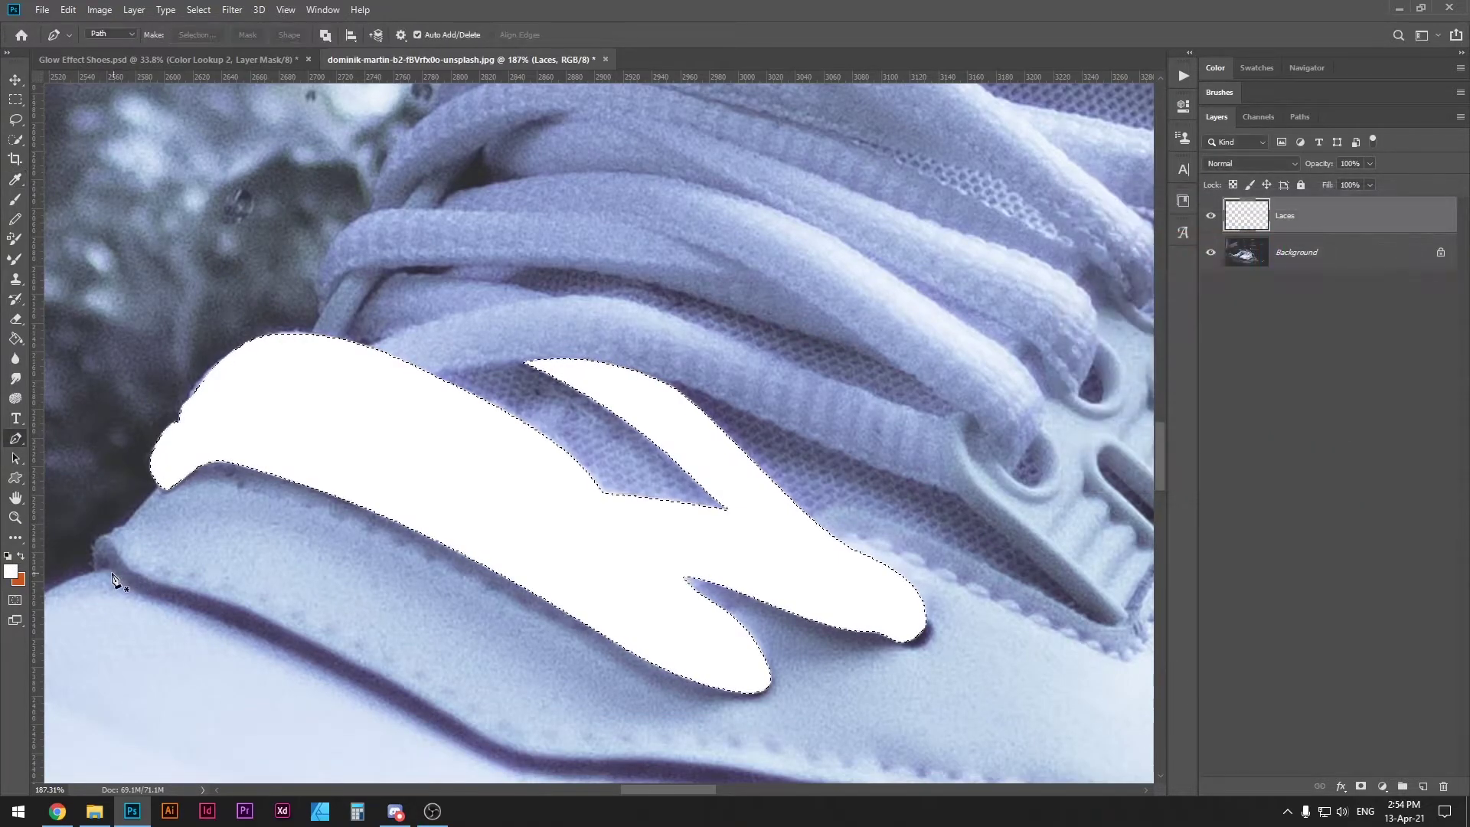
key("x")
key("ctrl+z")
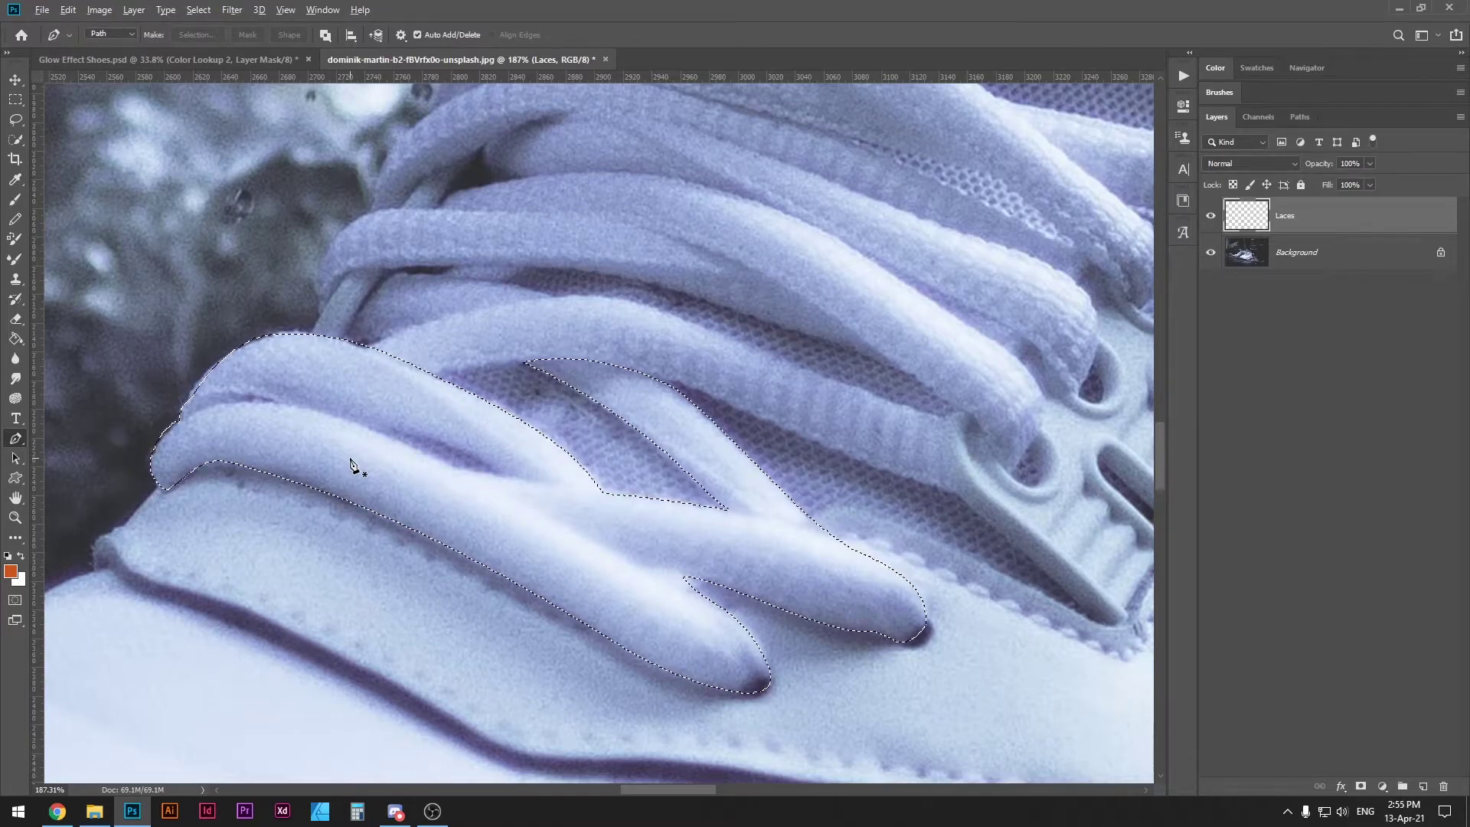
key("alt+BackSpace")
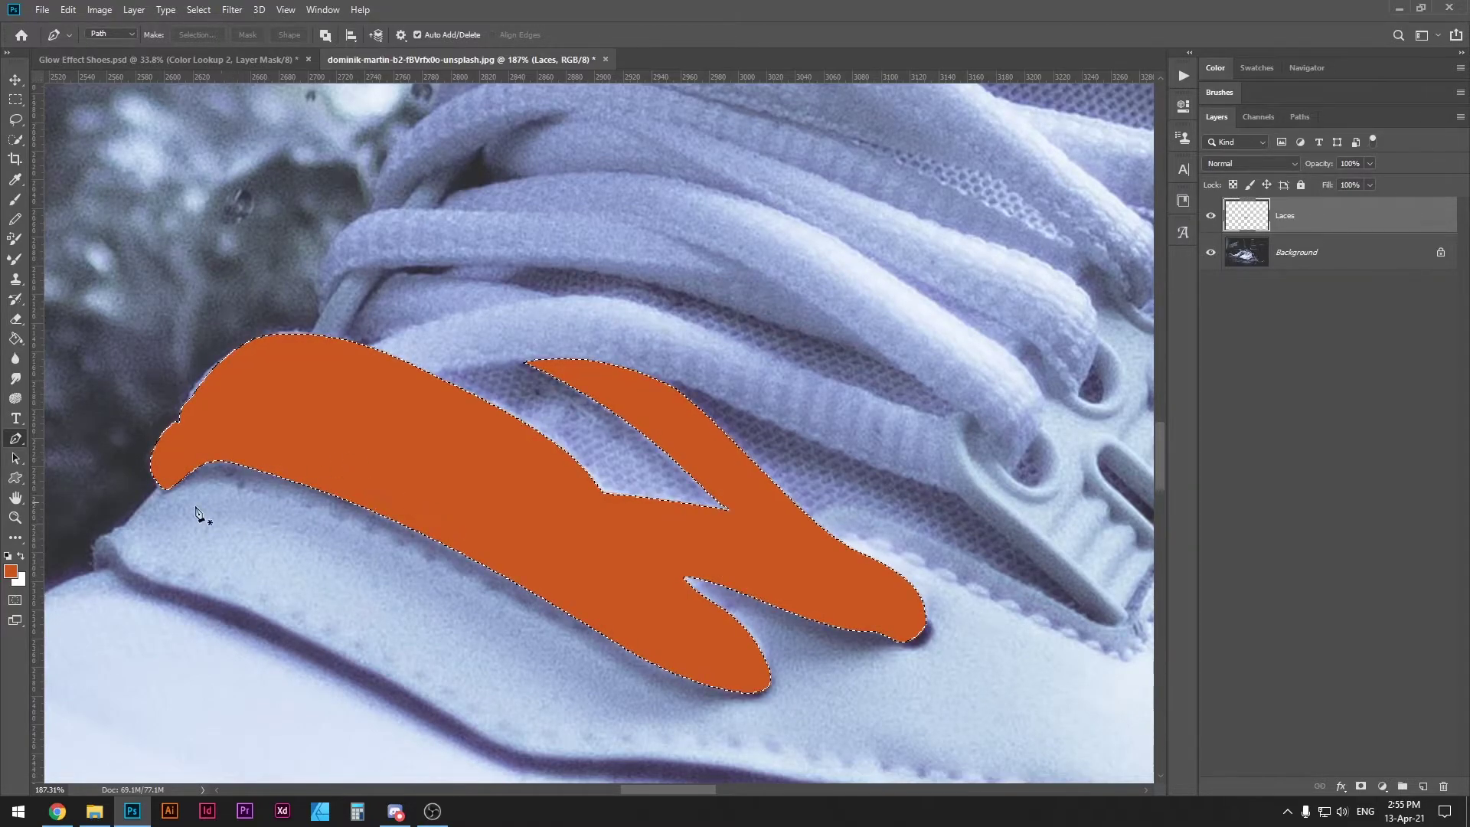
key("ctrl+z")
key("x")
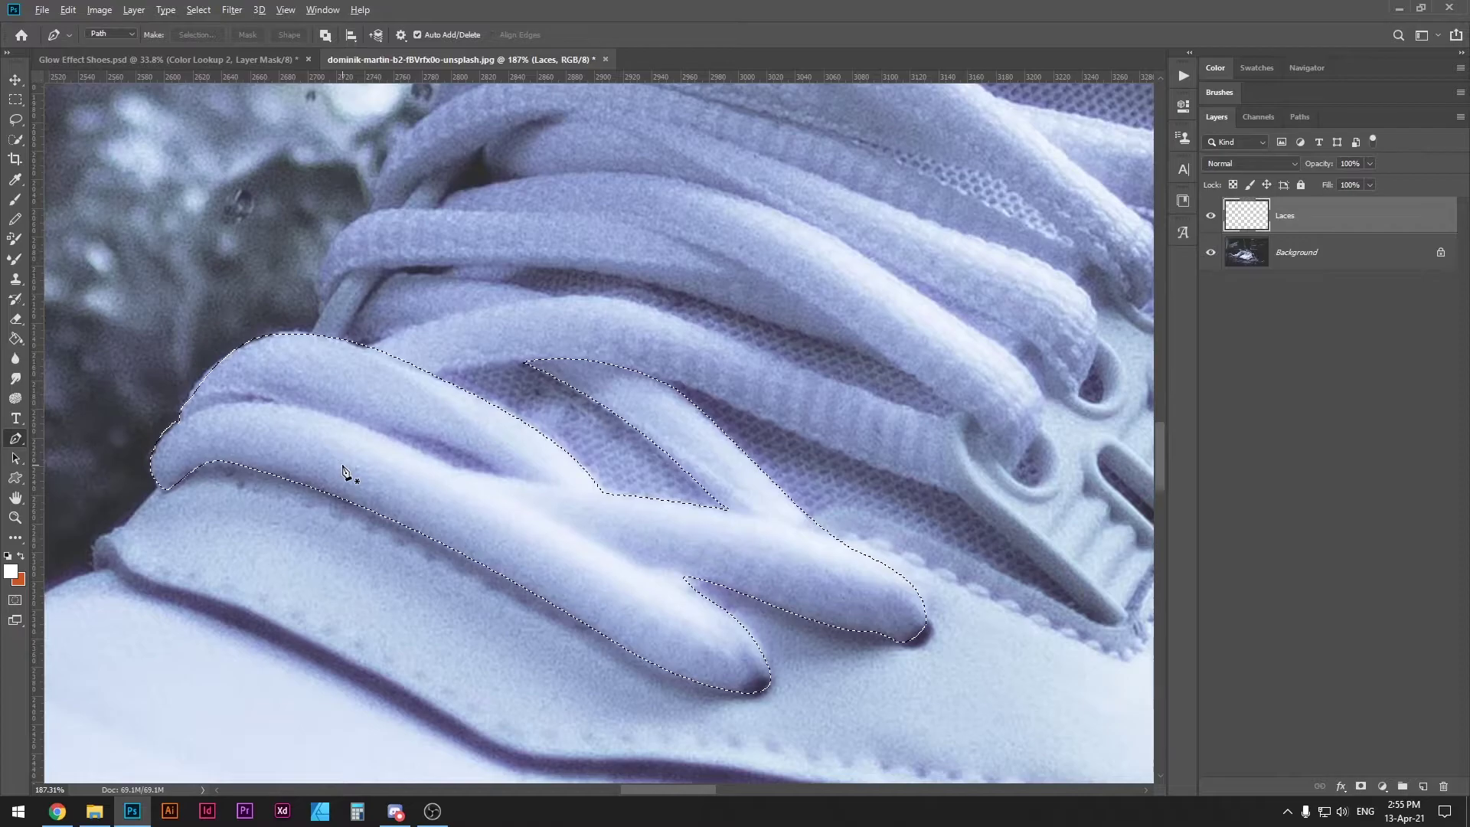
Fill the lowest lace selection with white on the Laces layer and deselect.
key("alt+BackSpace")
key("ctrl+d")
scroll(384, 485, "down", 3)
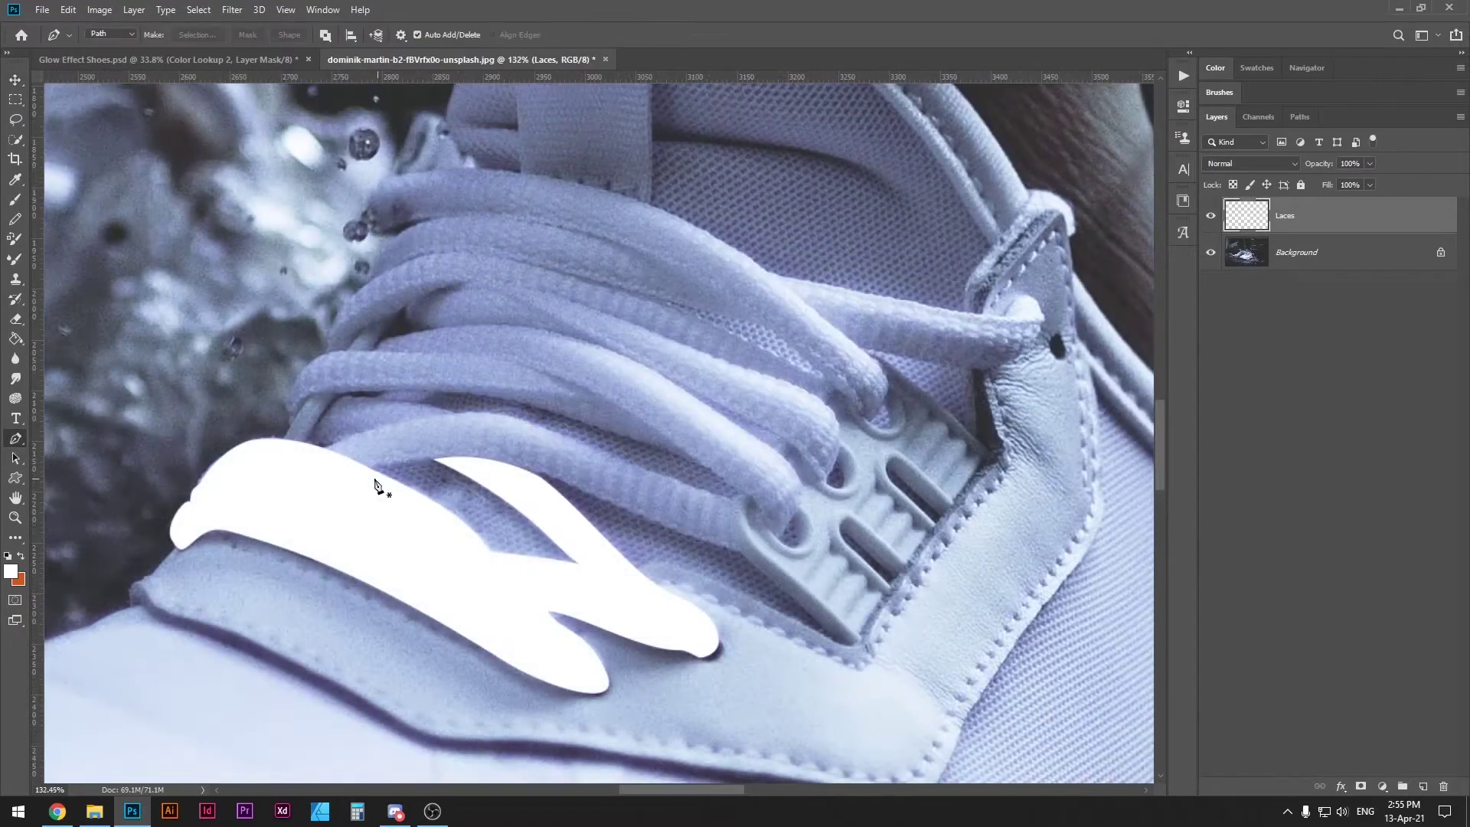
Outline the next lace strand above, up to its eyelet, with the Pen tool and turn the path into a selection.
scroll(375, 486, "up", 3)
left_click(263, 445)
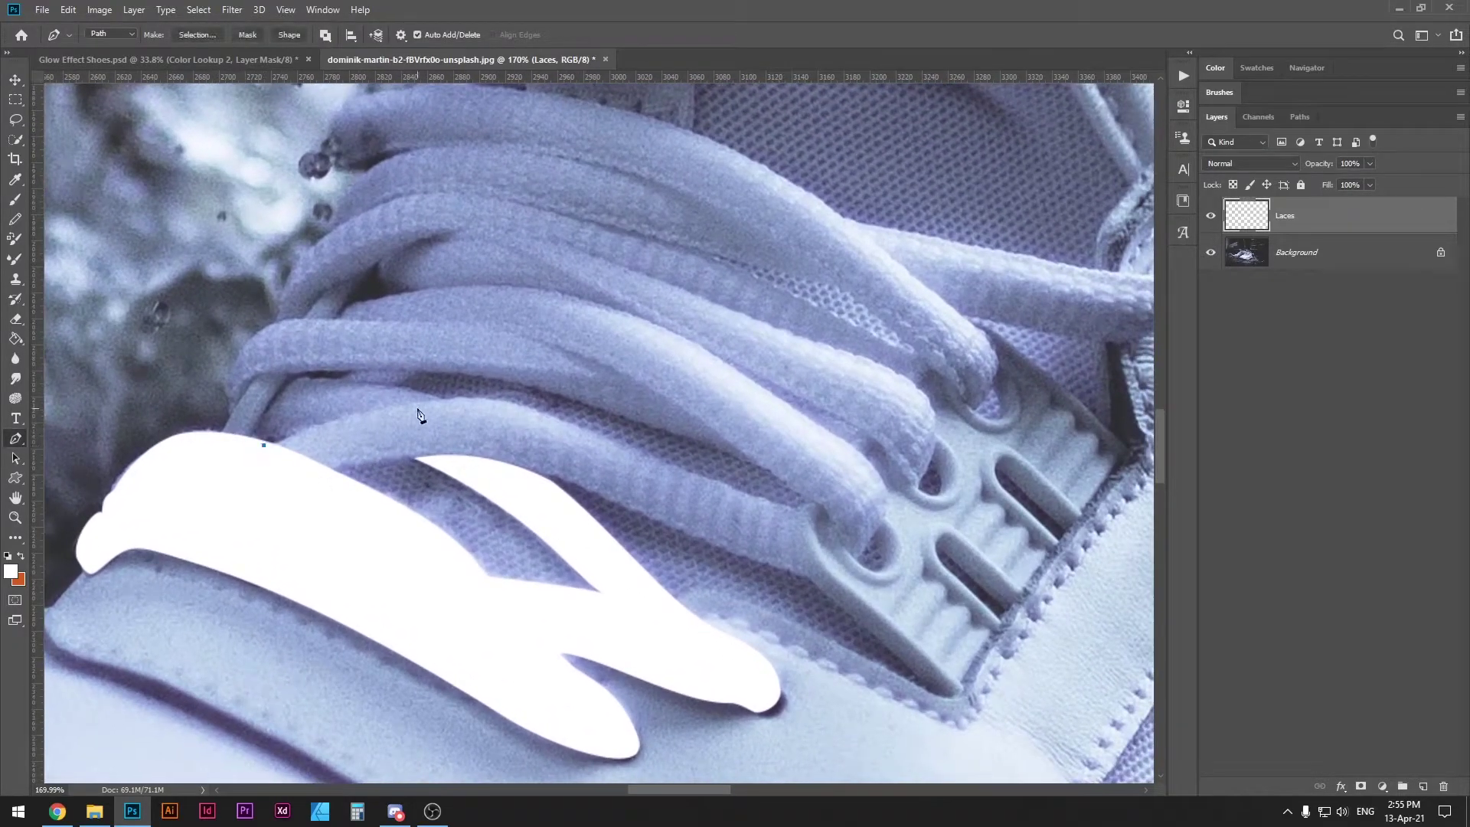
left_click_drag(431, 399, 556, 412)
scroll(556, 412, "up", 1)
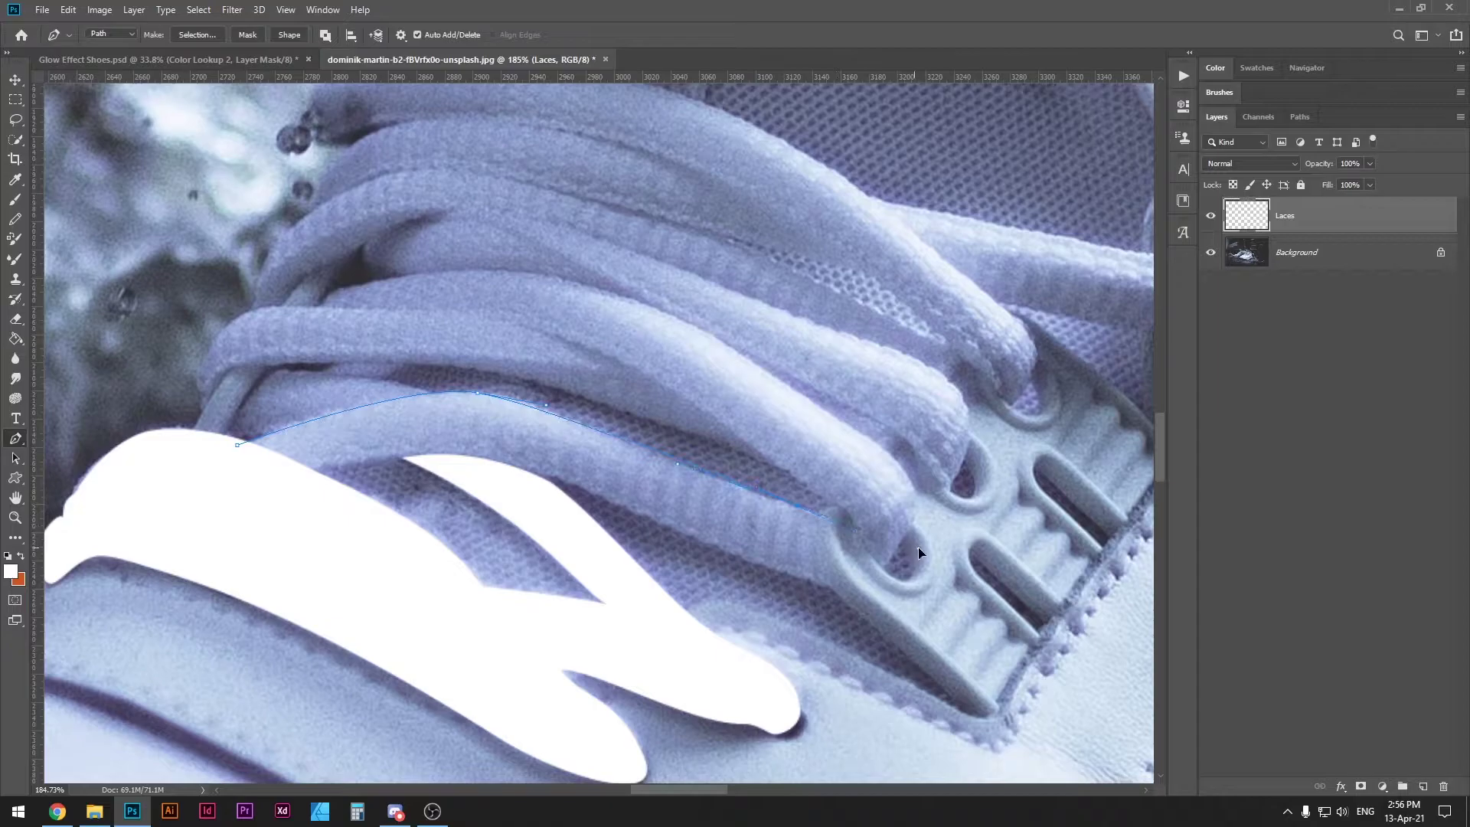
left_click(817, 514)
left_click(542, 478)
mouse_move(294, 481)
left_mouse_down()
mouse_move(142, 543)
mouse_move(246, 468)
mouse_move(266, 470)
left_mouse_up()
key("ctrl+Return")
Outline the next strand on the front shoe and the rear shoe's laces, curving the path around the top lace's tip.
left_click(531, 407)
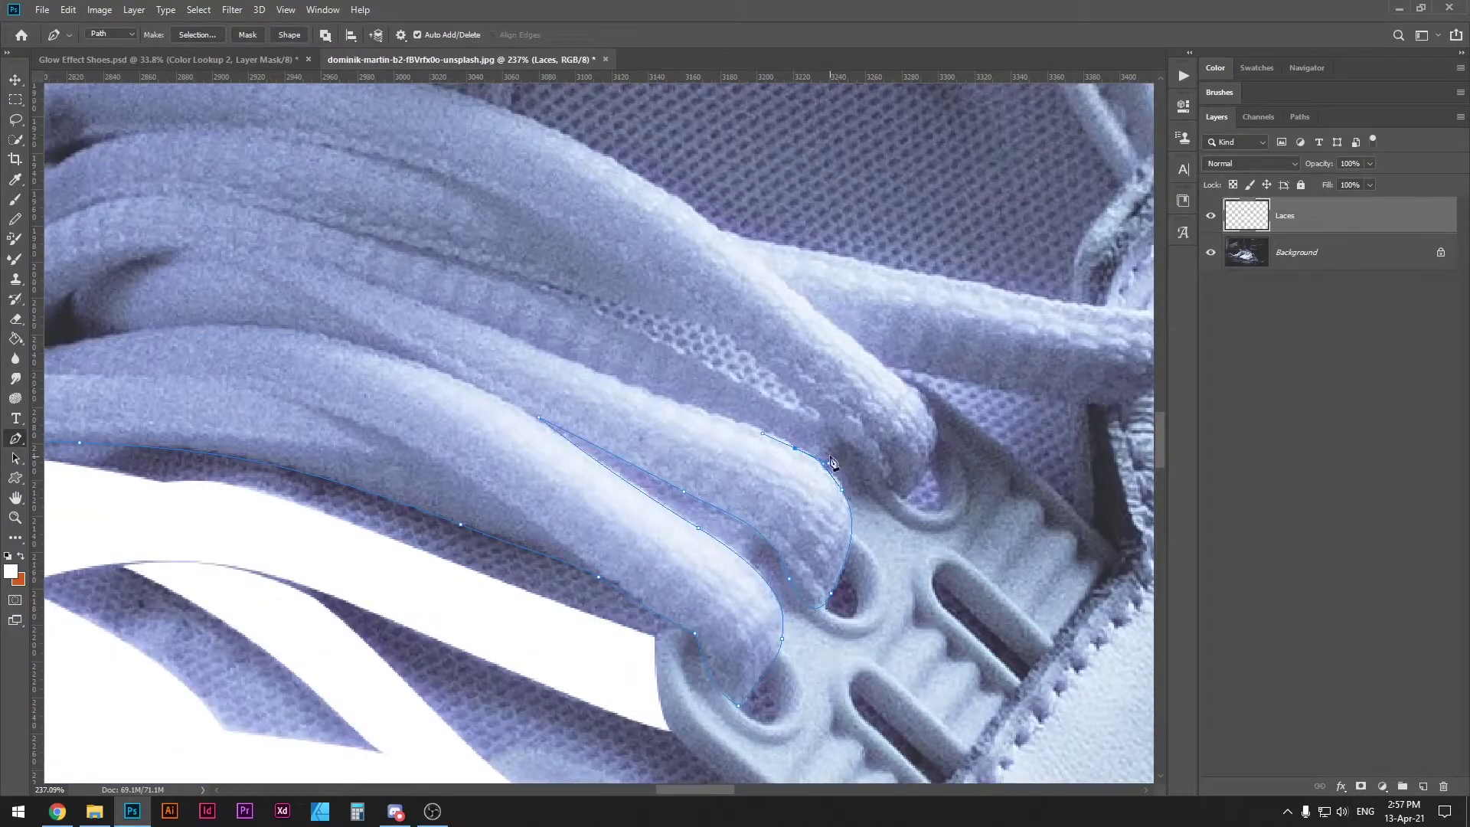
scroll(845, 431, "right", 2)
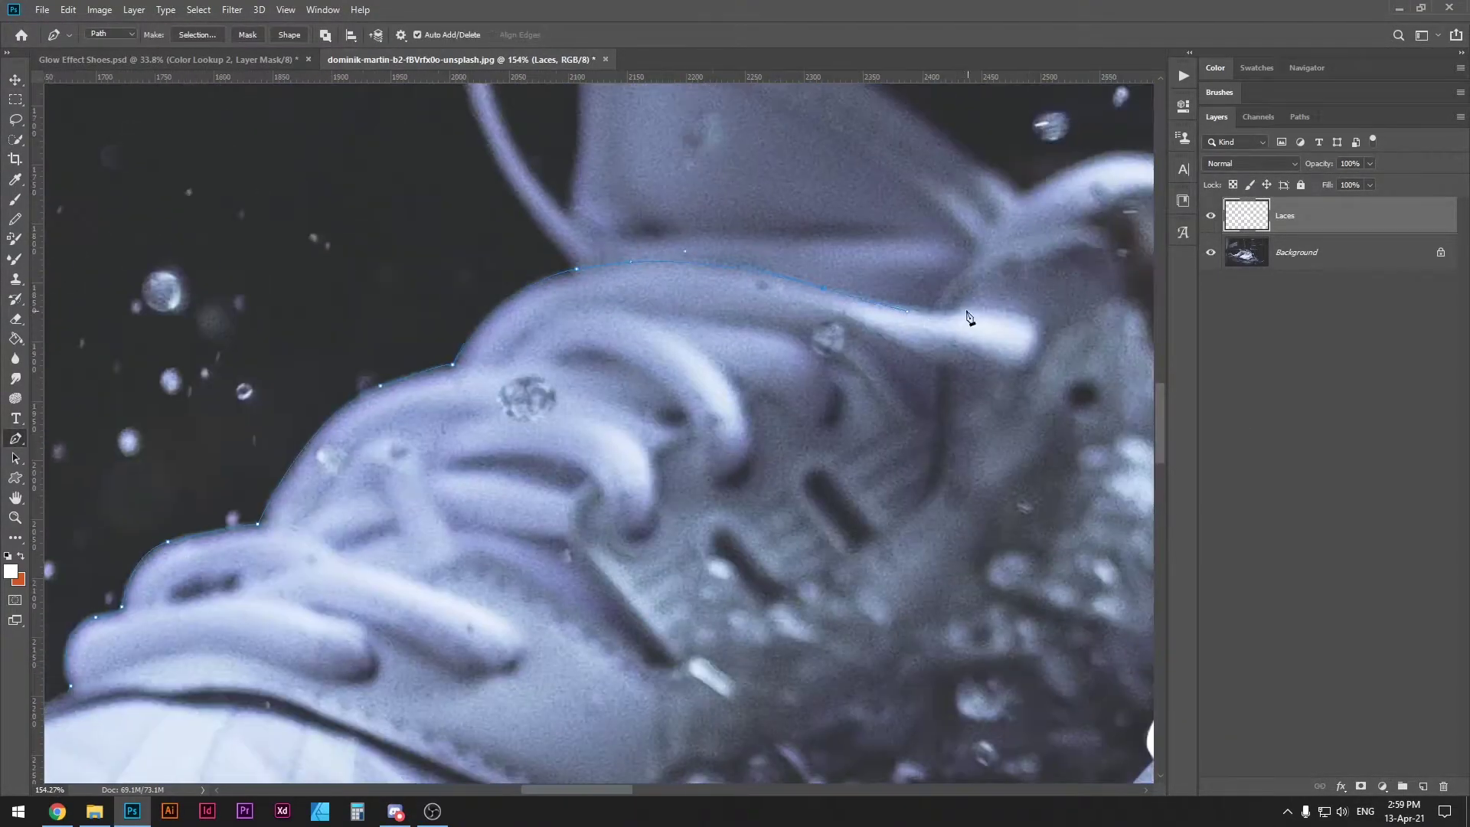
left_click_drag(963, 310, 982, 305)
left_click_drag(1029, 315, 1043, 324)
left_click_drag(1020, 365, 1002, 376)
left_click_drag(872, 336, 851, 322)
left_click_drag(893, 348, 936, 368)
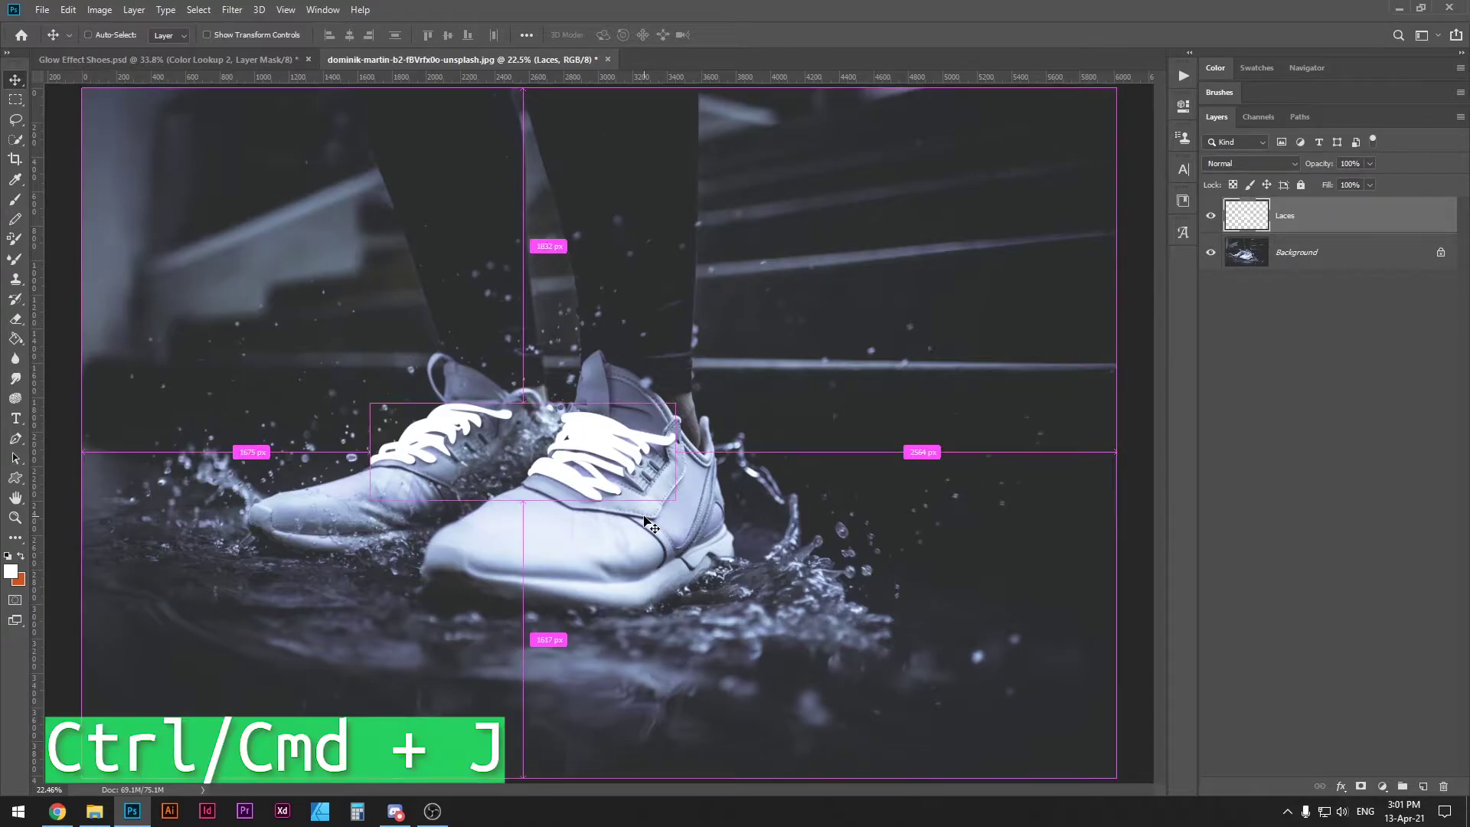
Duplicate the Laces layer.
key("ctrl+j")
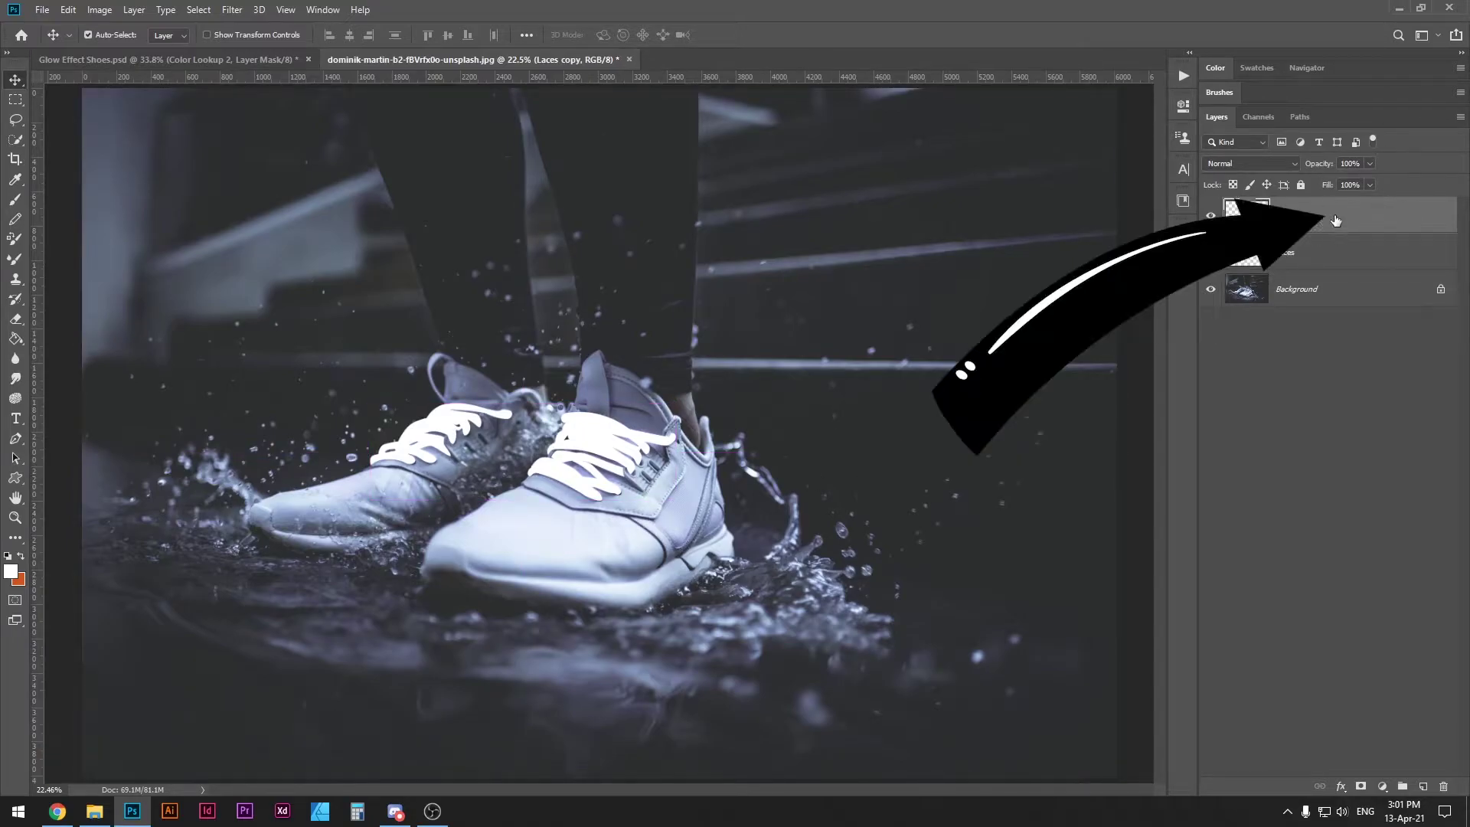
Add a Color Overlay to the Laces copy layer with the overlay colour set to red ff0a0a.
double_click(1338, 216)
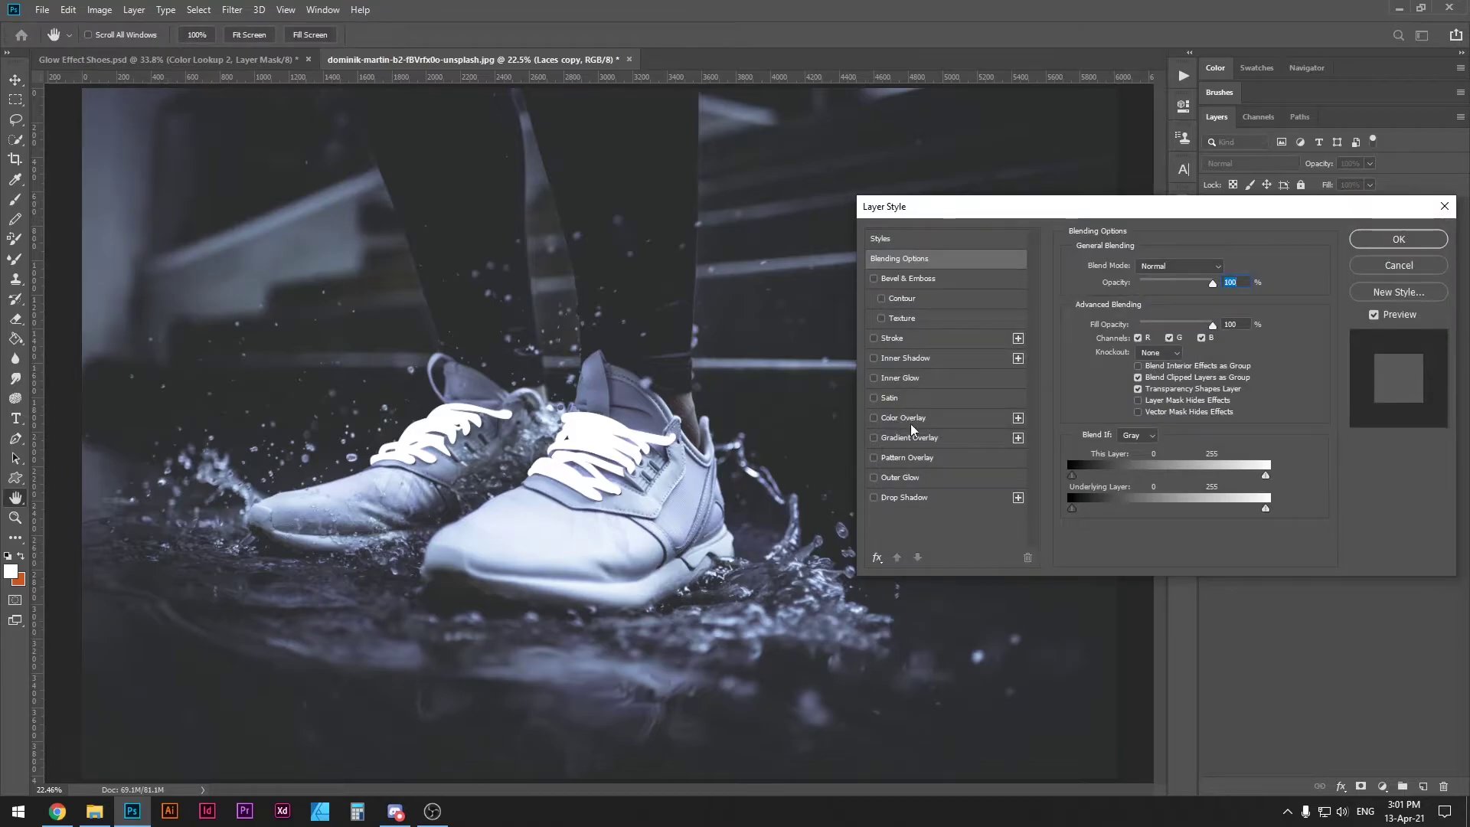
left_click(889, 419)
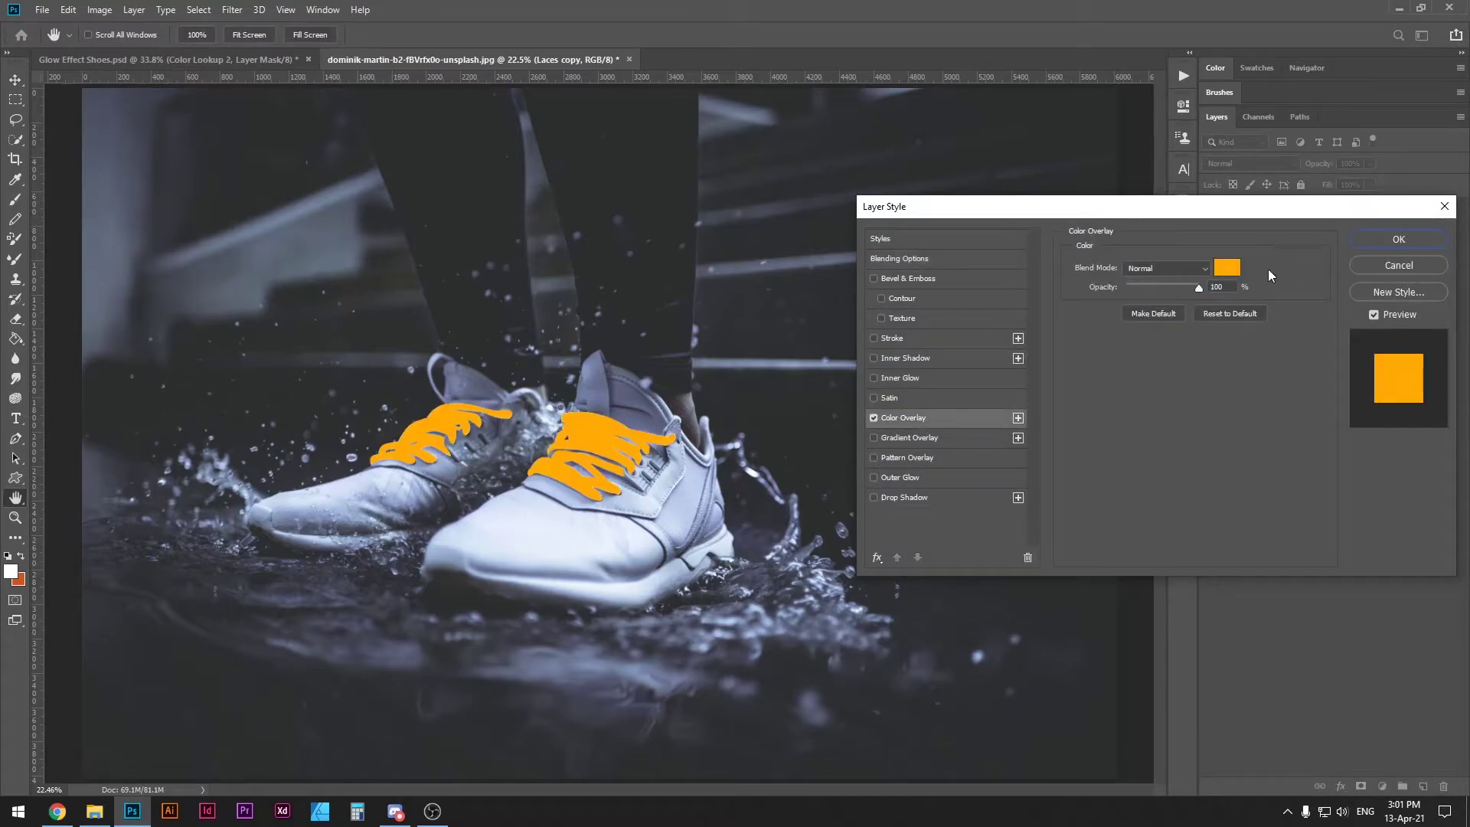
left_click(1227, 268)
left_click(1411, 225)
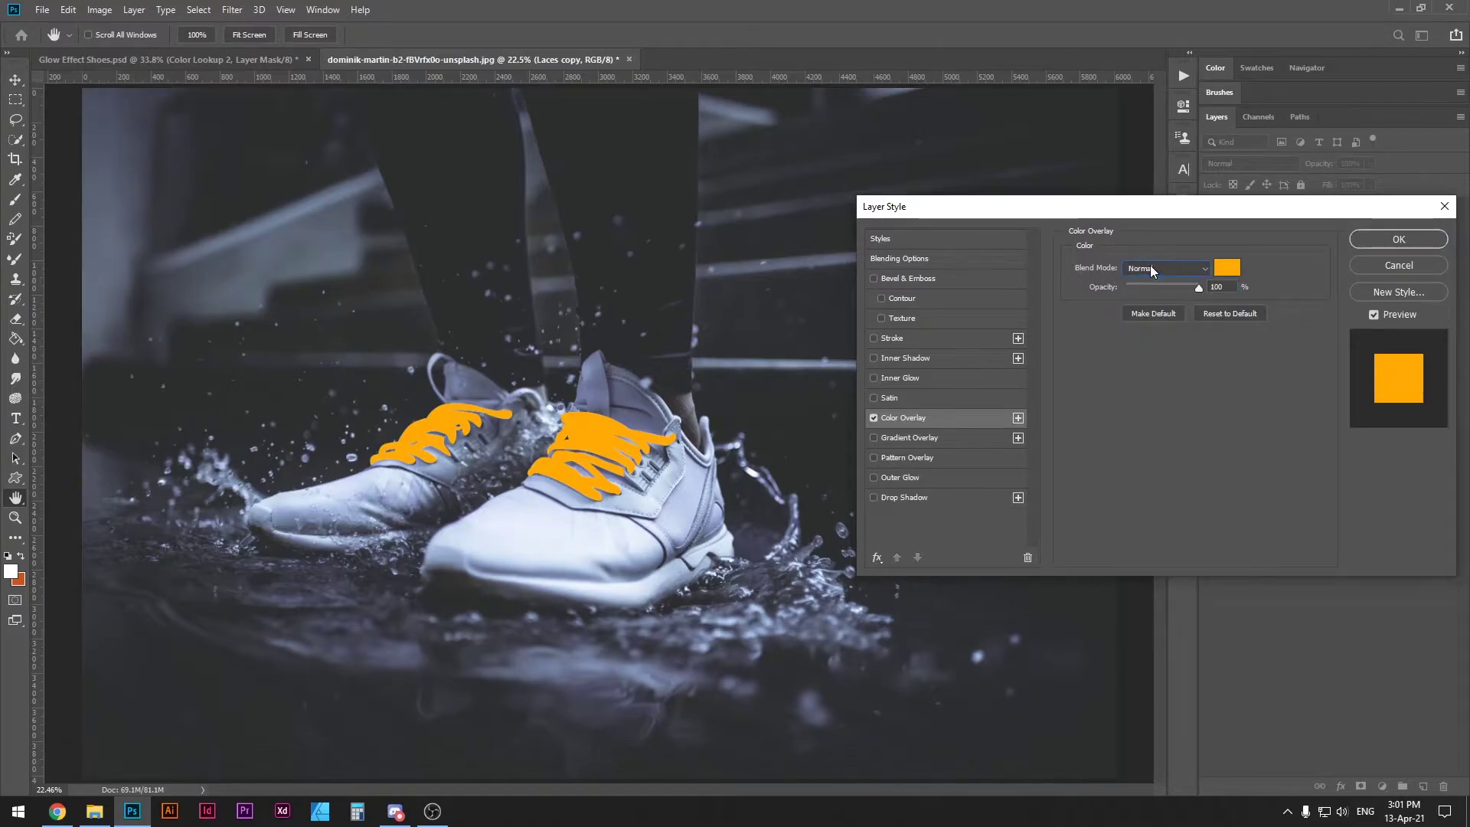
left_click(1228, 267)
left_click_drag(1255, 199, 1220, 221)
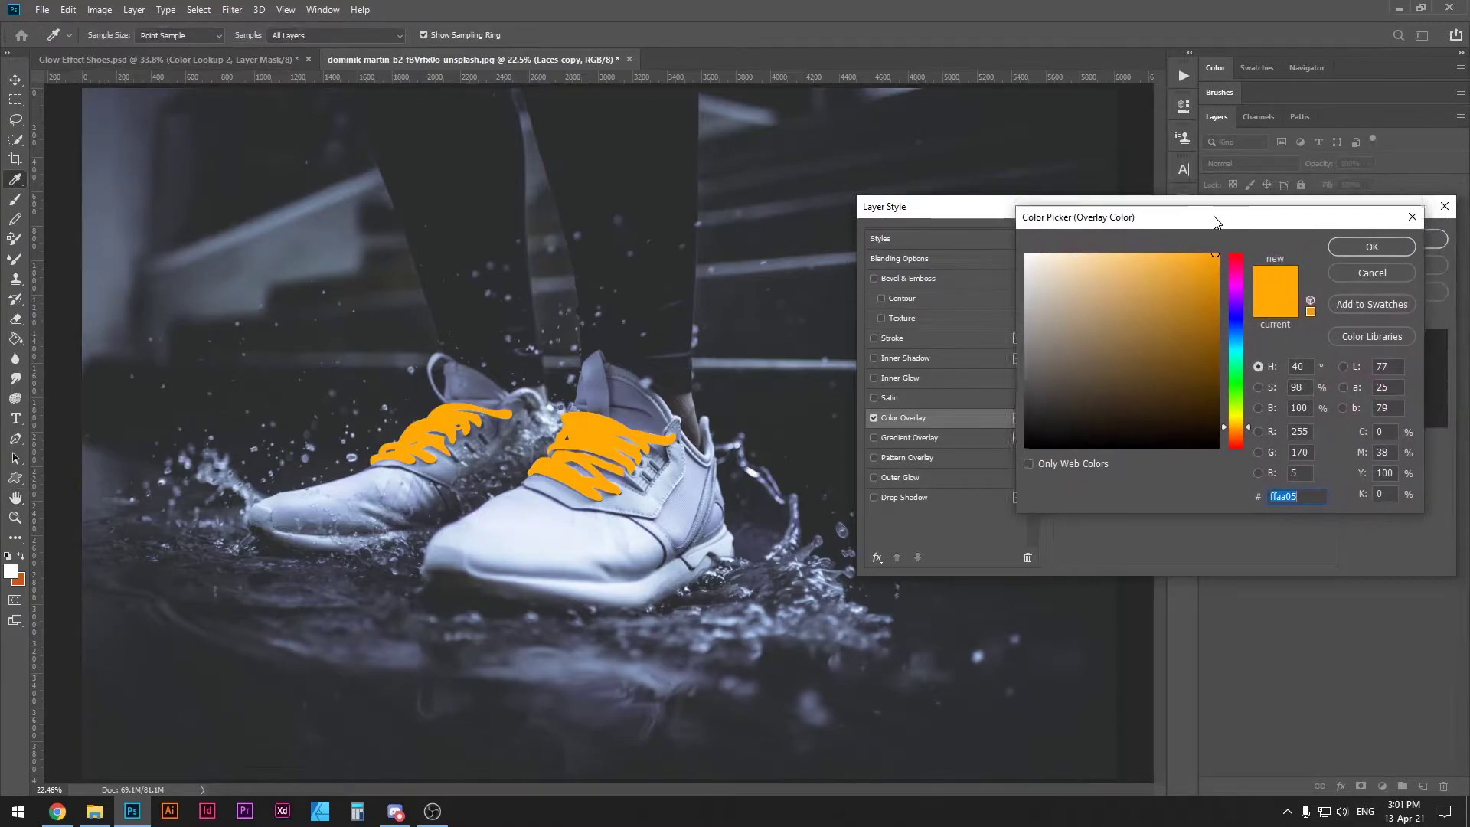
left_click(1184, 283)
mouse_move(1183, 283)
left_mouse_down()
mouse_move(1232, 234)
mouse_move(1237, 275)
mouse_move(1235, 252)
mouse_move(1216, 253)
left_mouse_up()
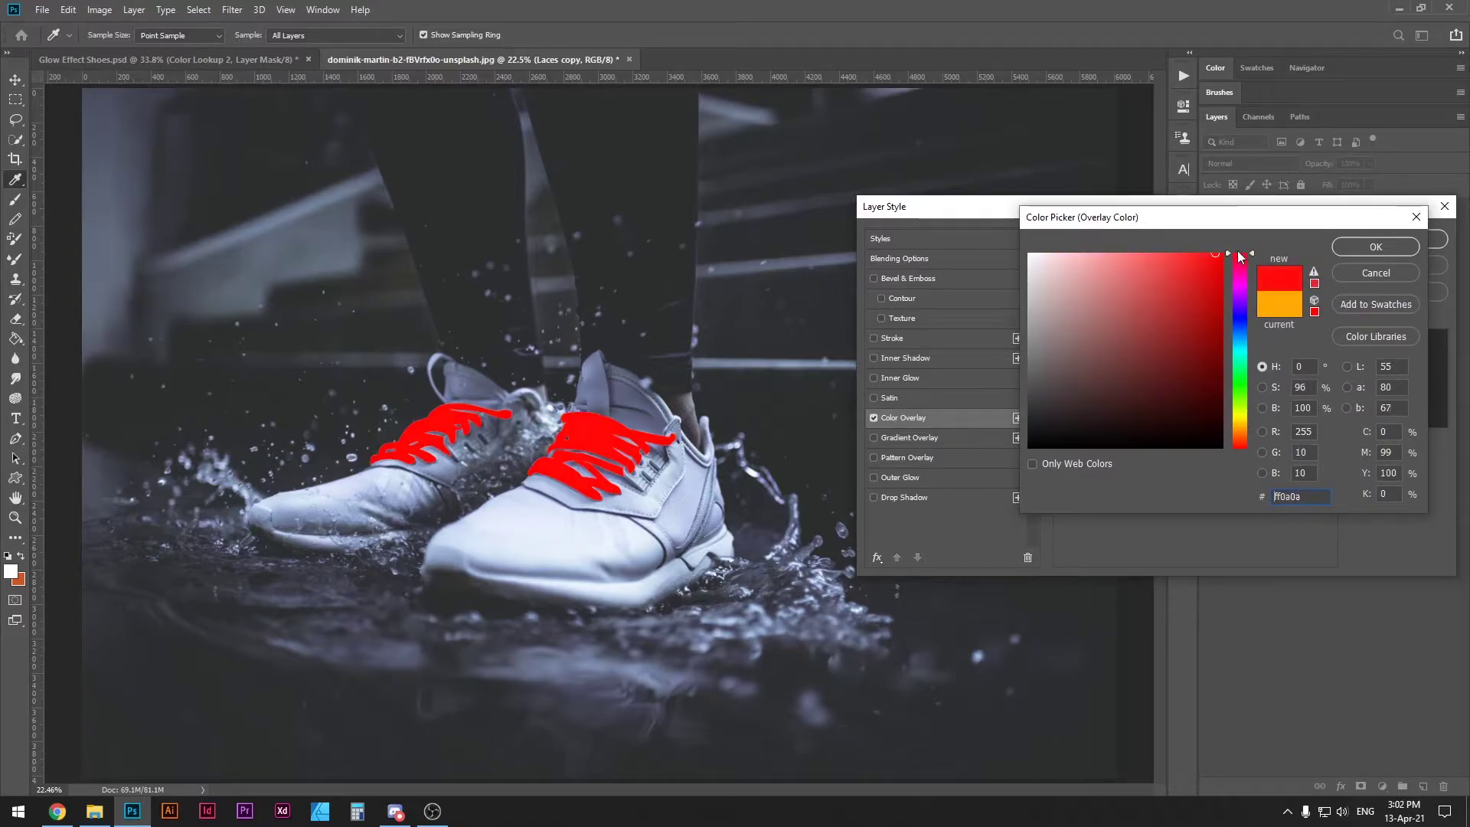
left_click(1362, 242)
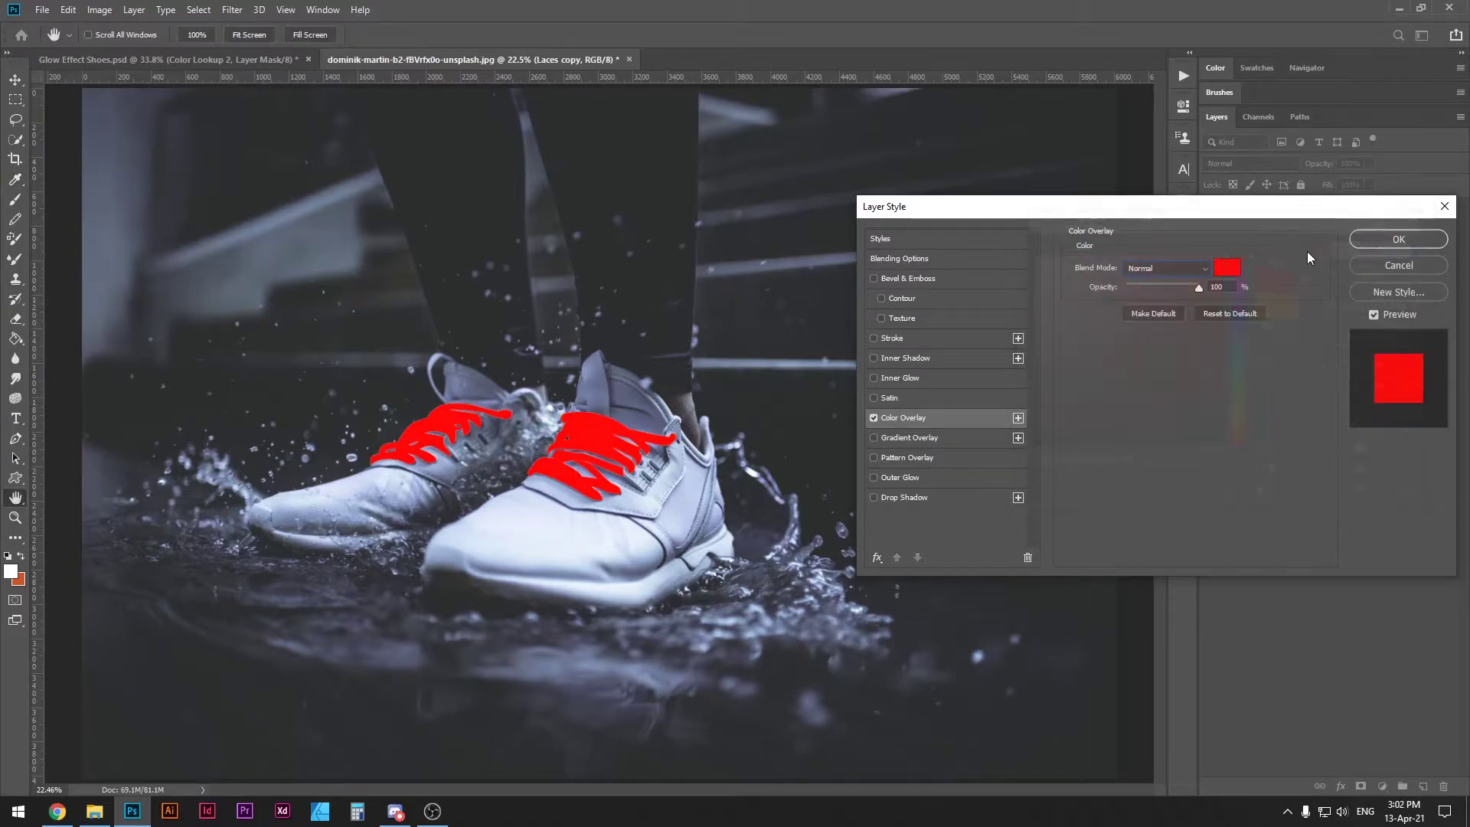
left_click(1373, 238)
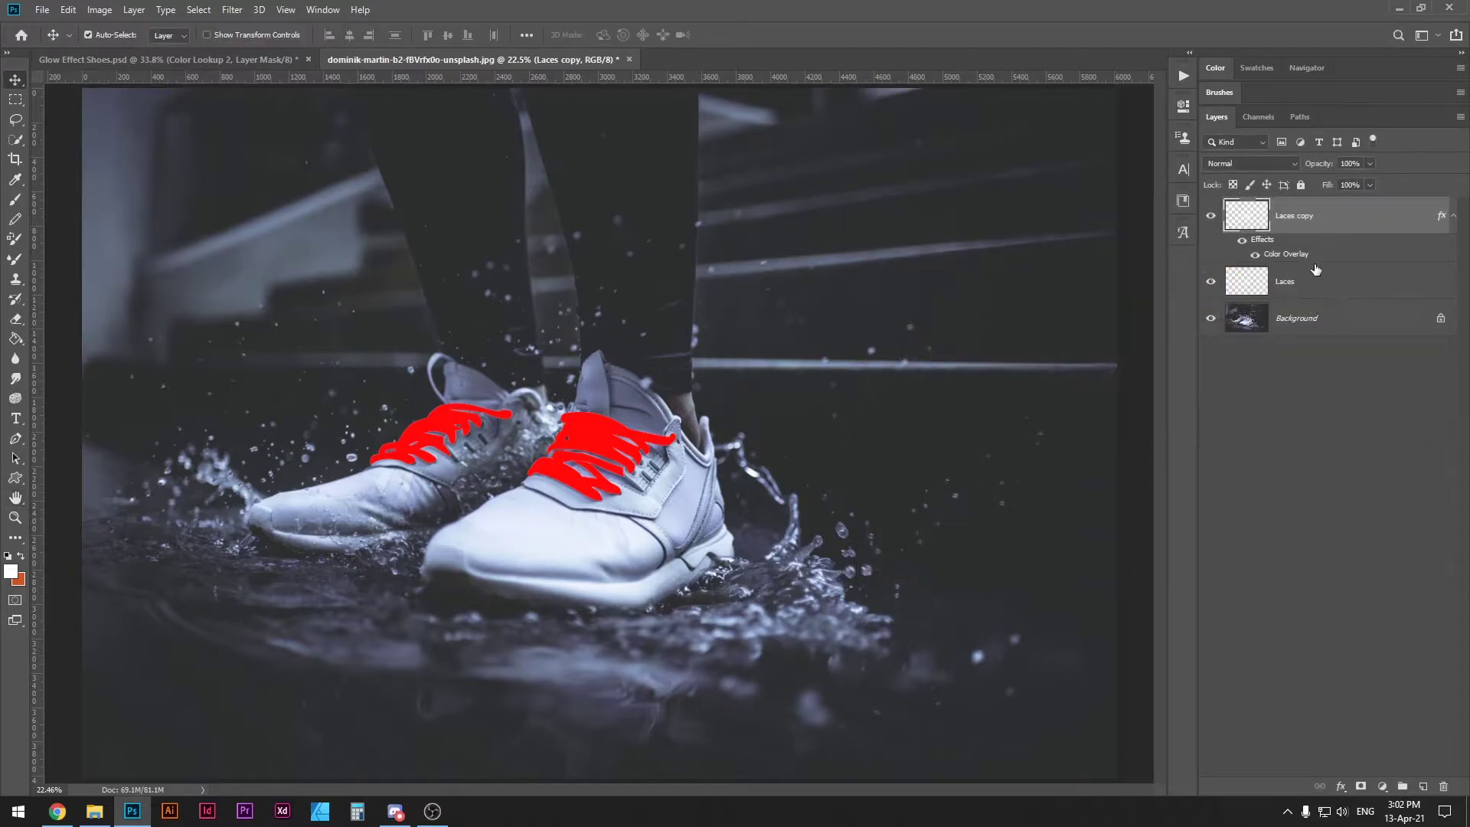
Convert the Laces copy layer to a smart object and place it in a group.
right_click(1346, 222)
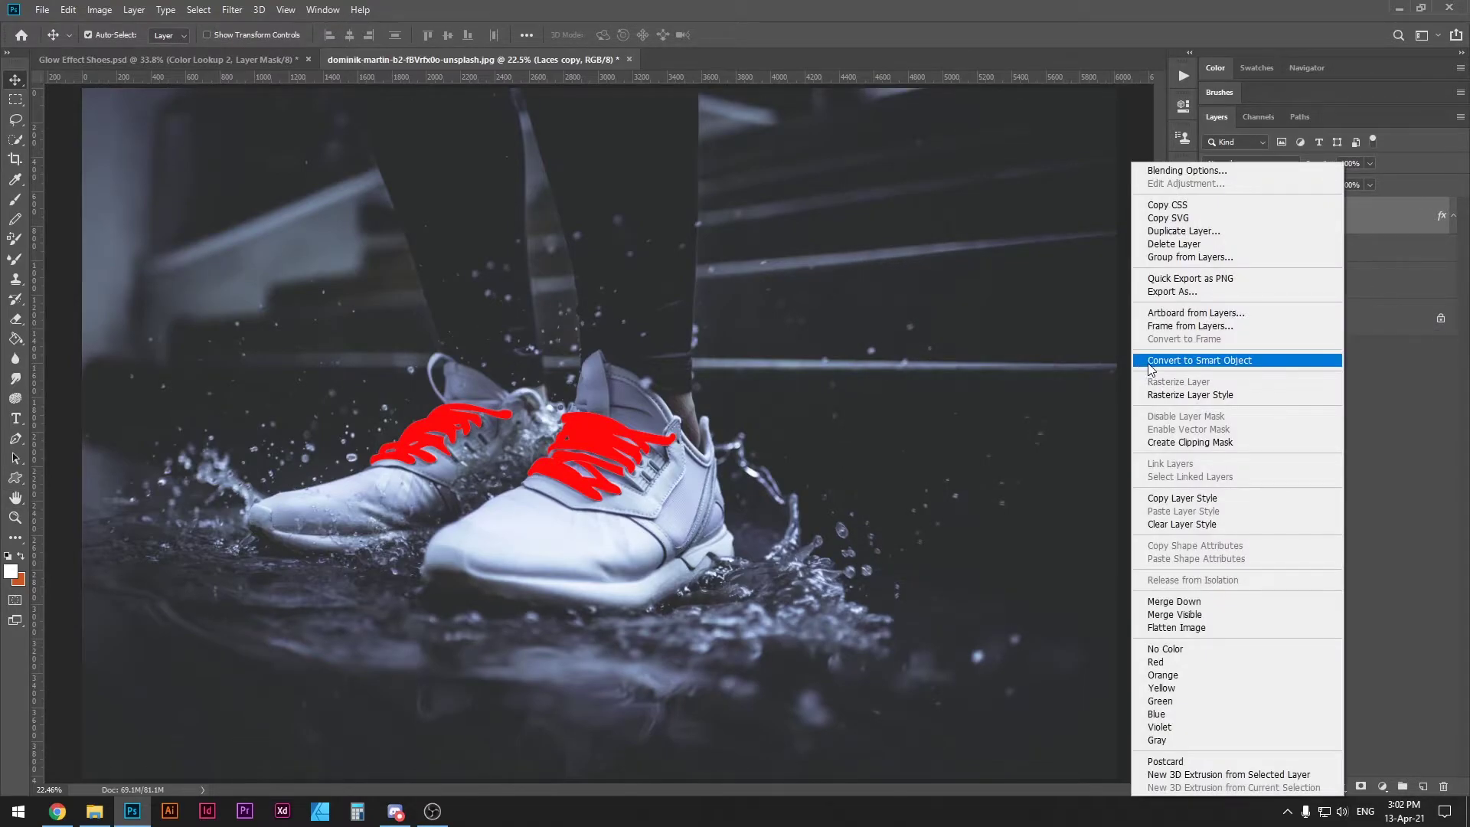
left_click(1205, 362)
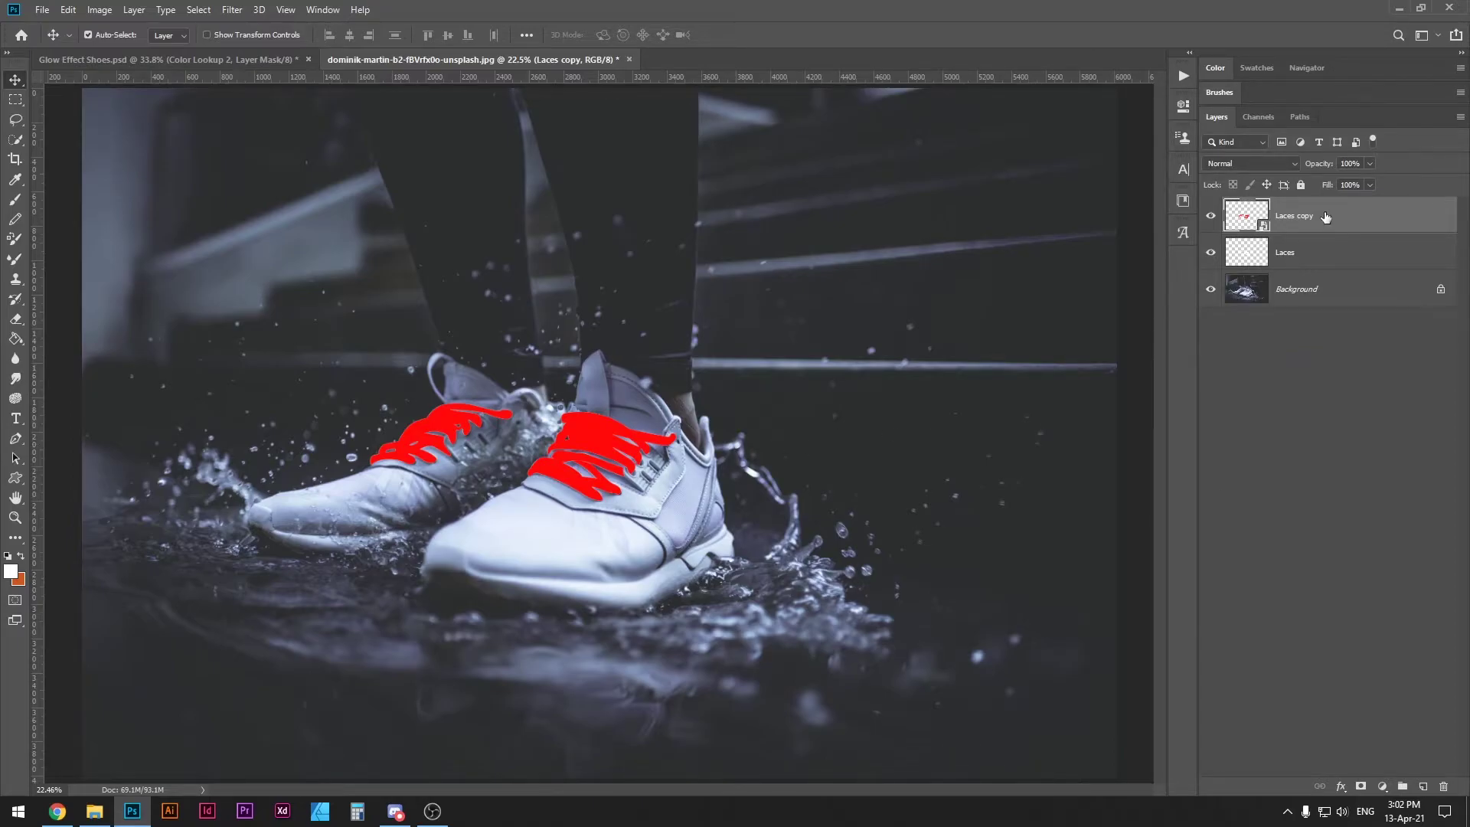
key("ctrl")
key("ctrl+g")
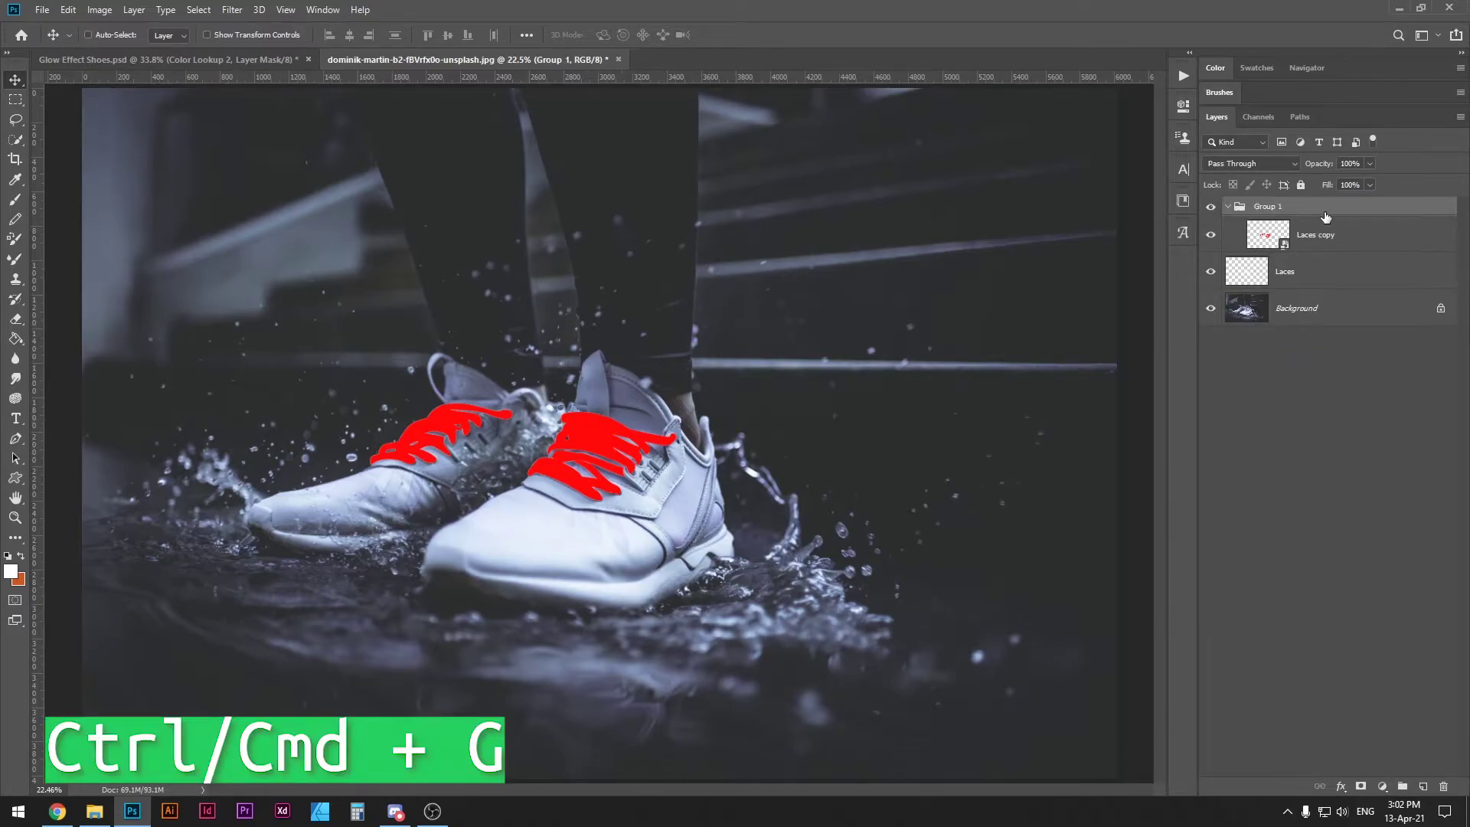
Apply a 5-pixel Gaussian Blur to the Laces copy layer and set its blend mode to Linear Dodge (Add).
left_click(1307, 242)
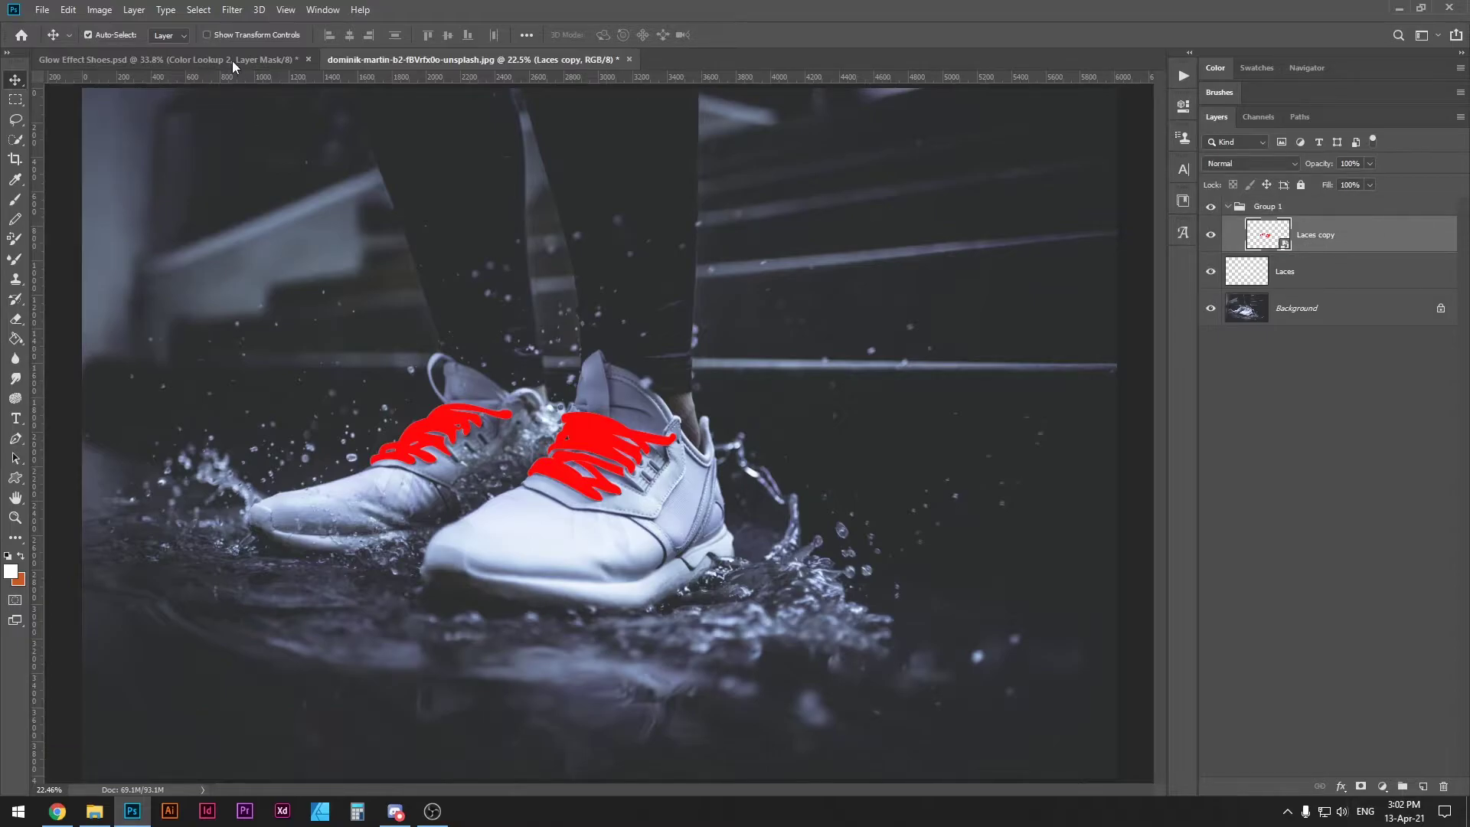
left_click(232, 9)
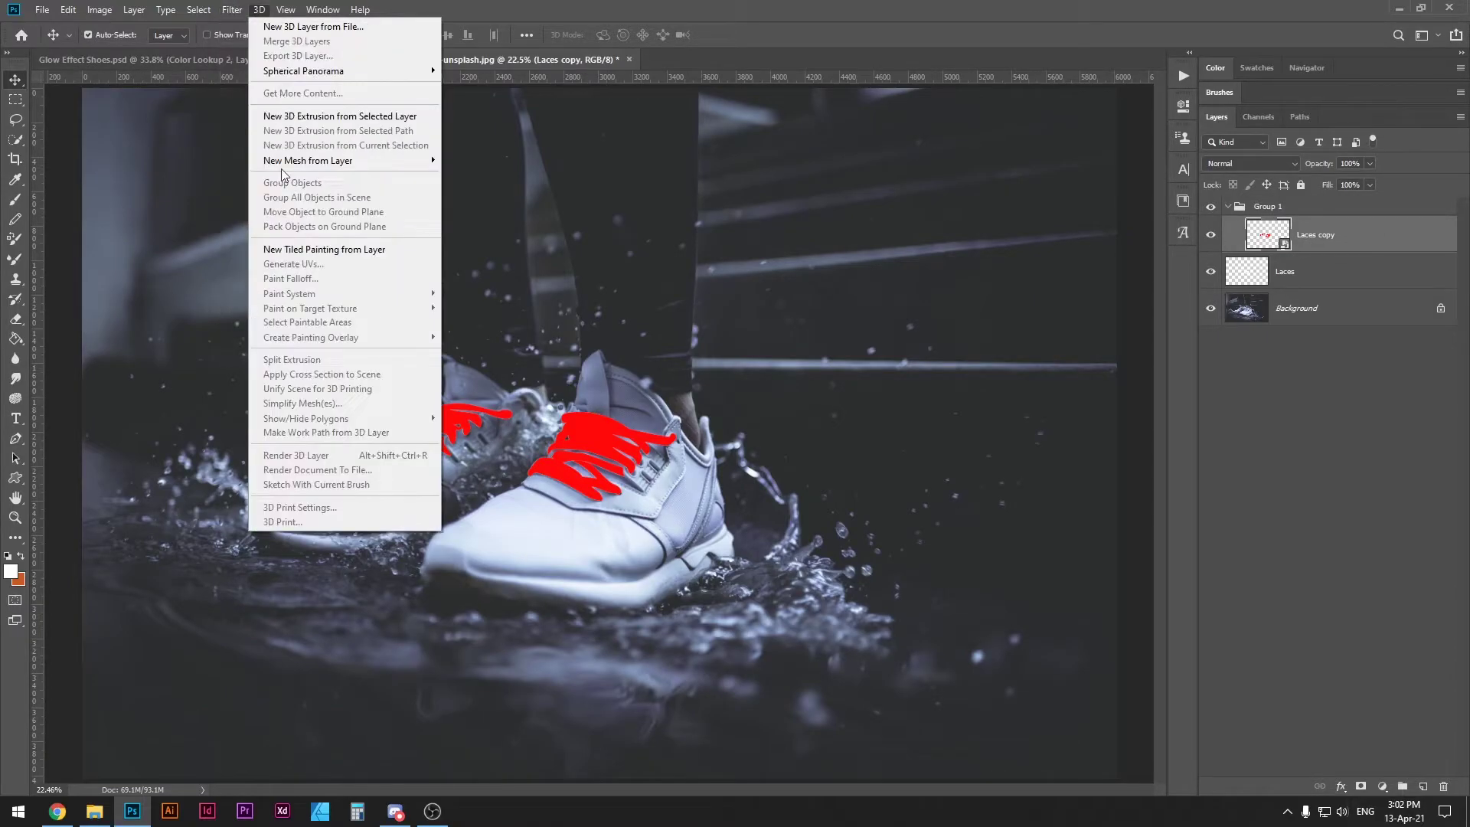
mouse_move(260, 185)
left_click(456, 237)
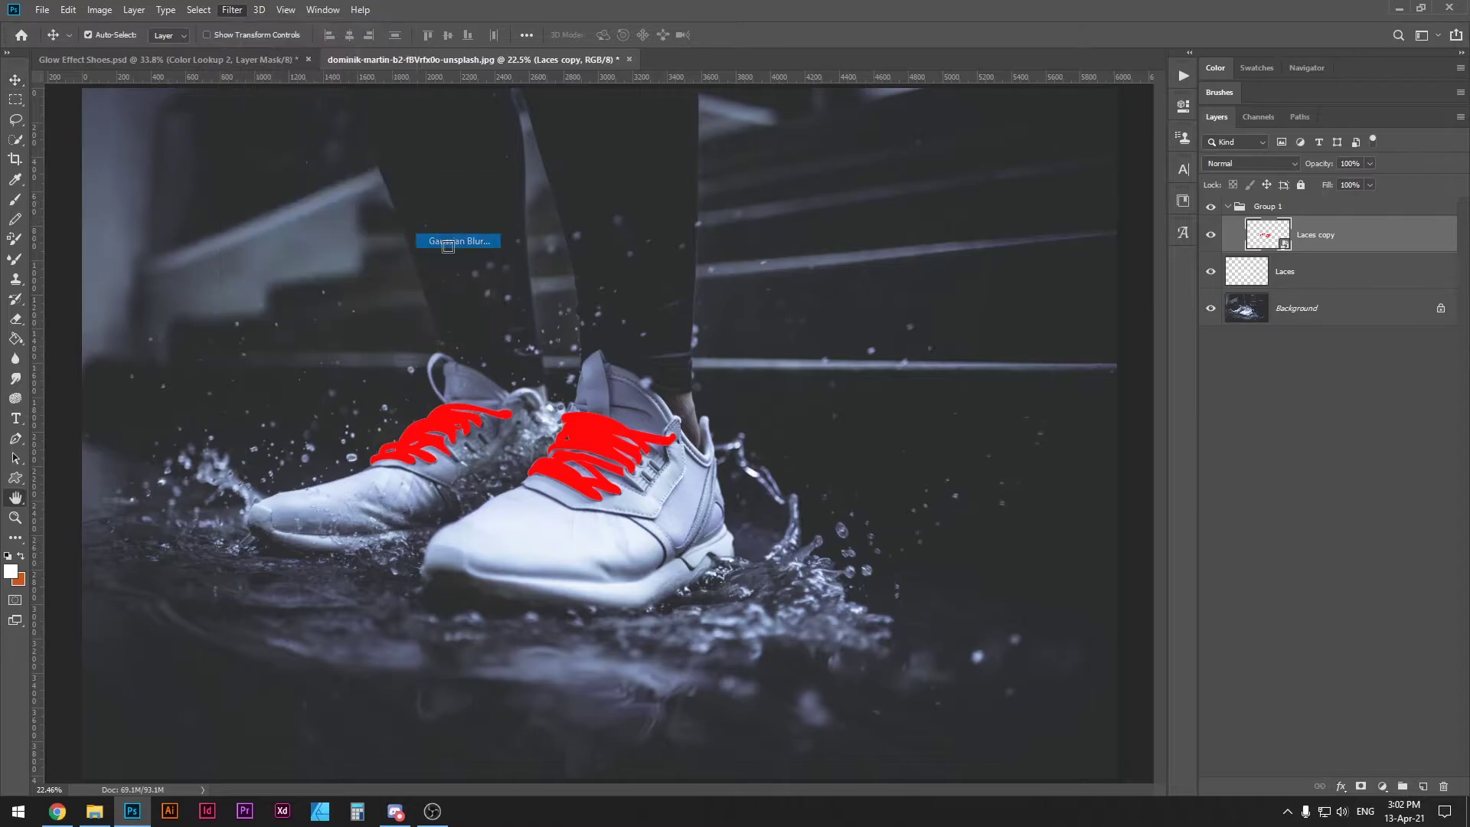
type("5")
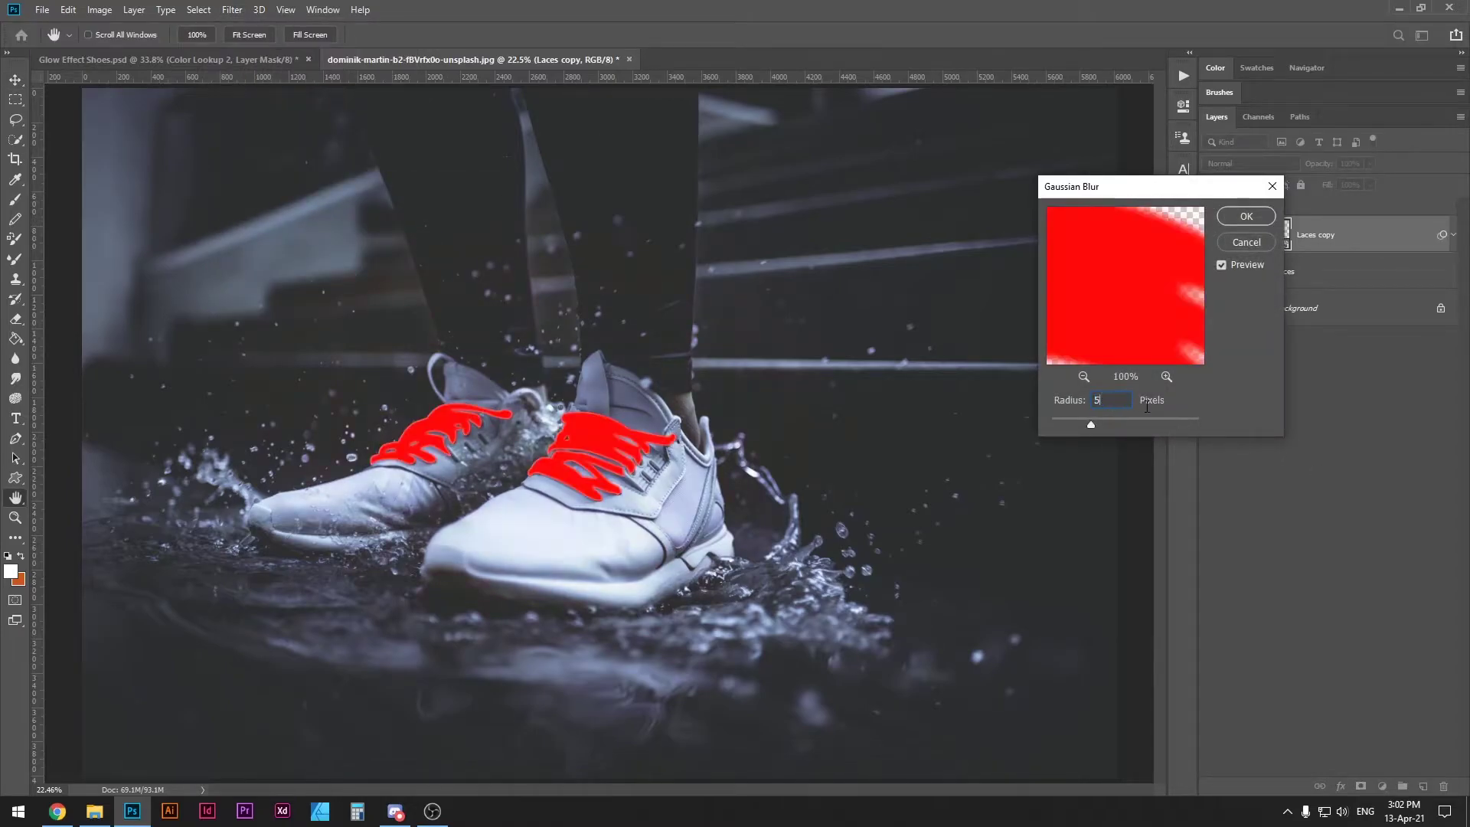
left_click(1242, 219)
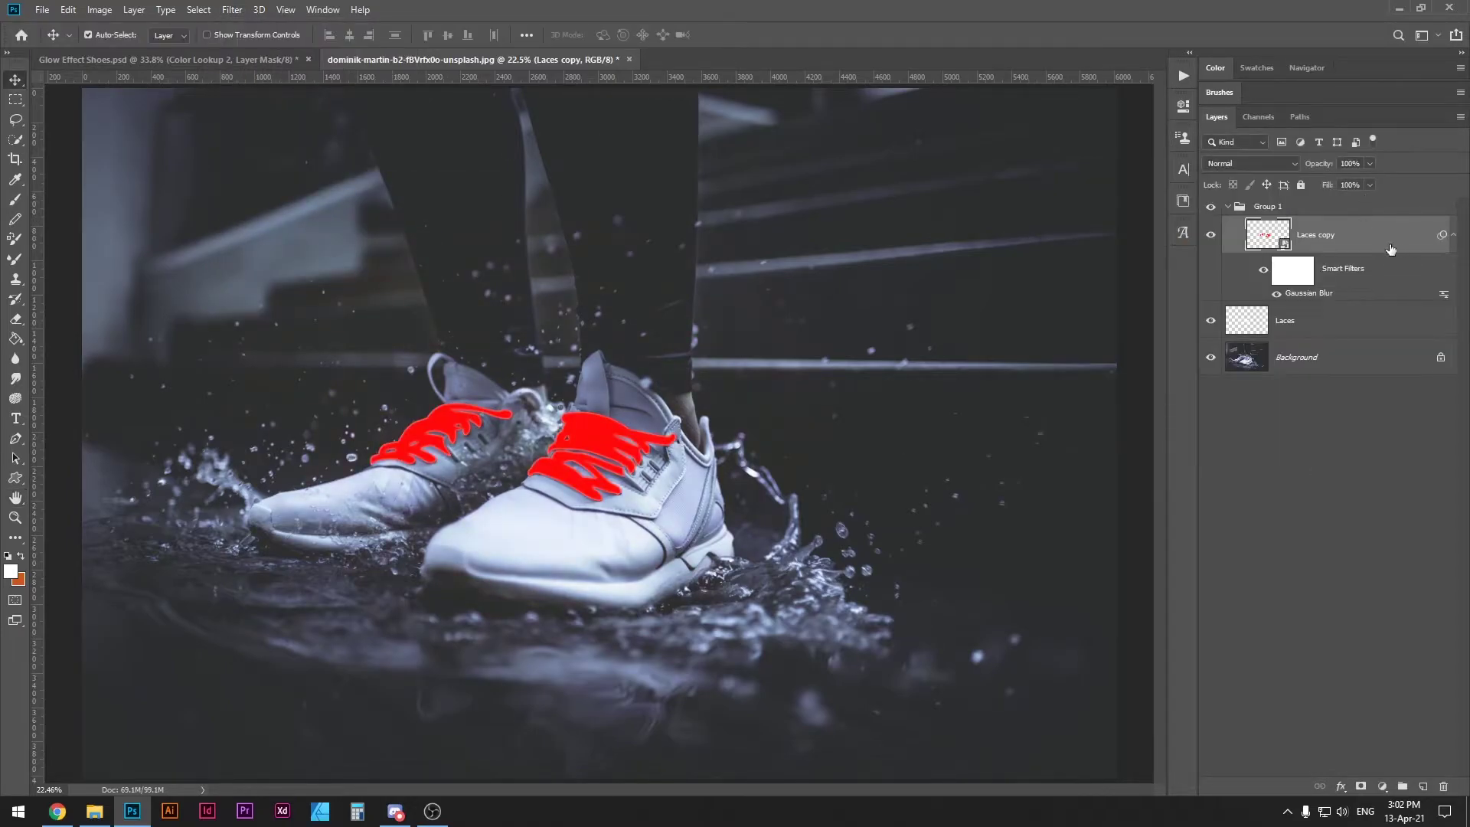
left_click(1263, 164)
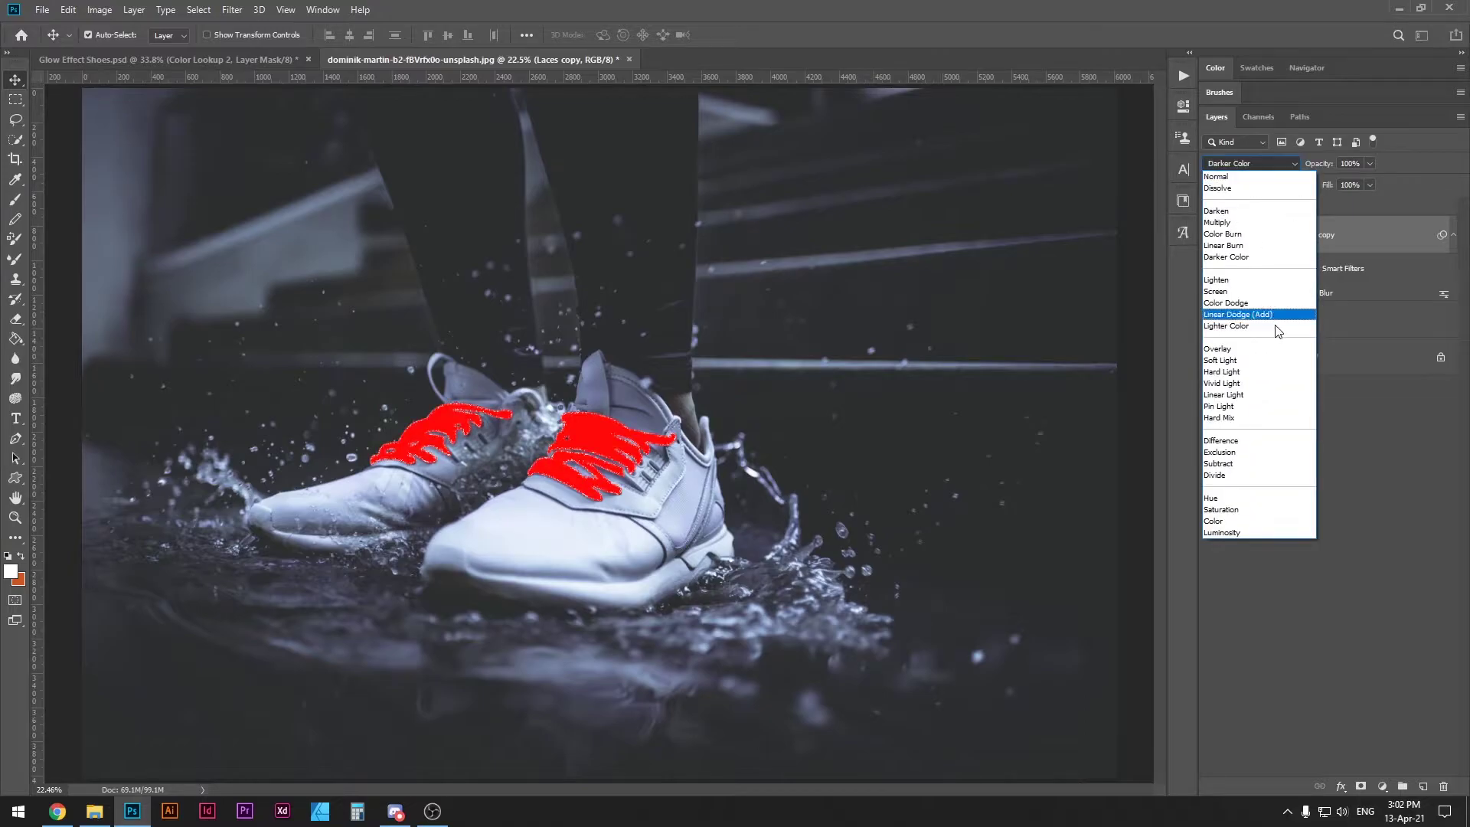
left_click(1229, 314)
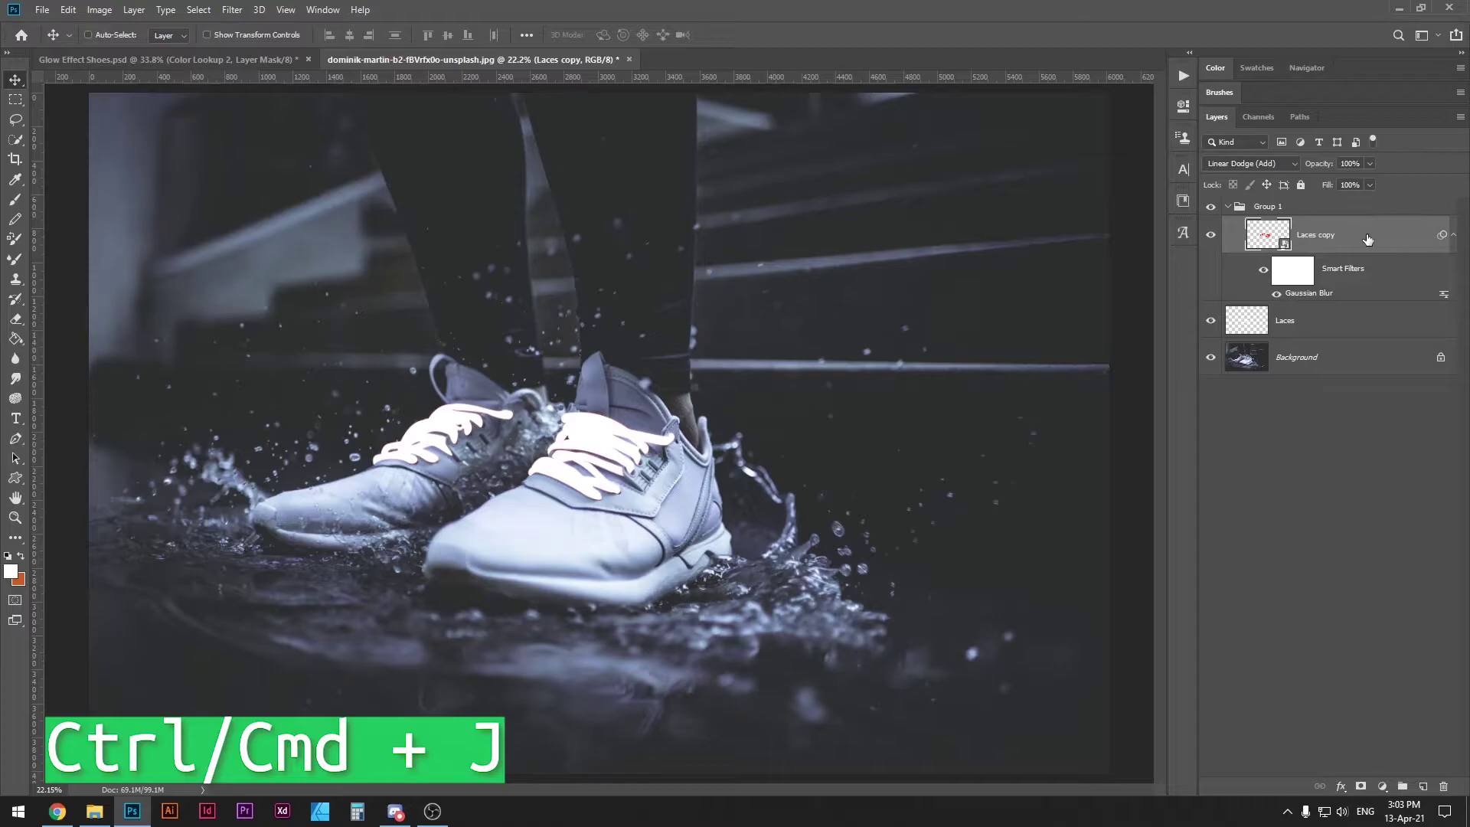
Duplicate the Laces copy layer and increase the Gaussian Blur radius on the duplicate.
key("ctrl+j")
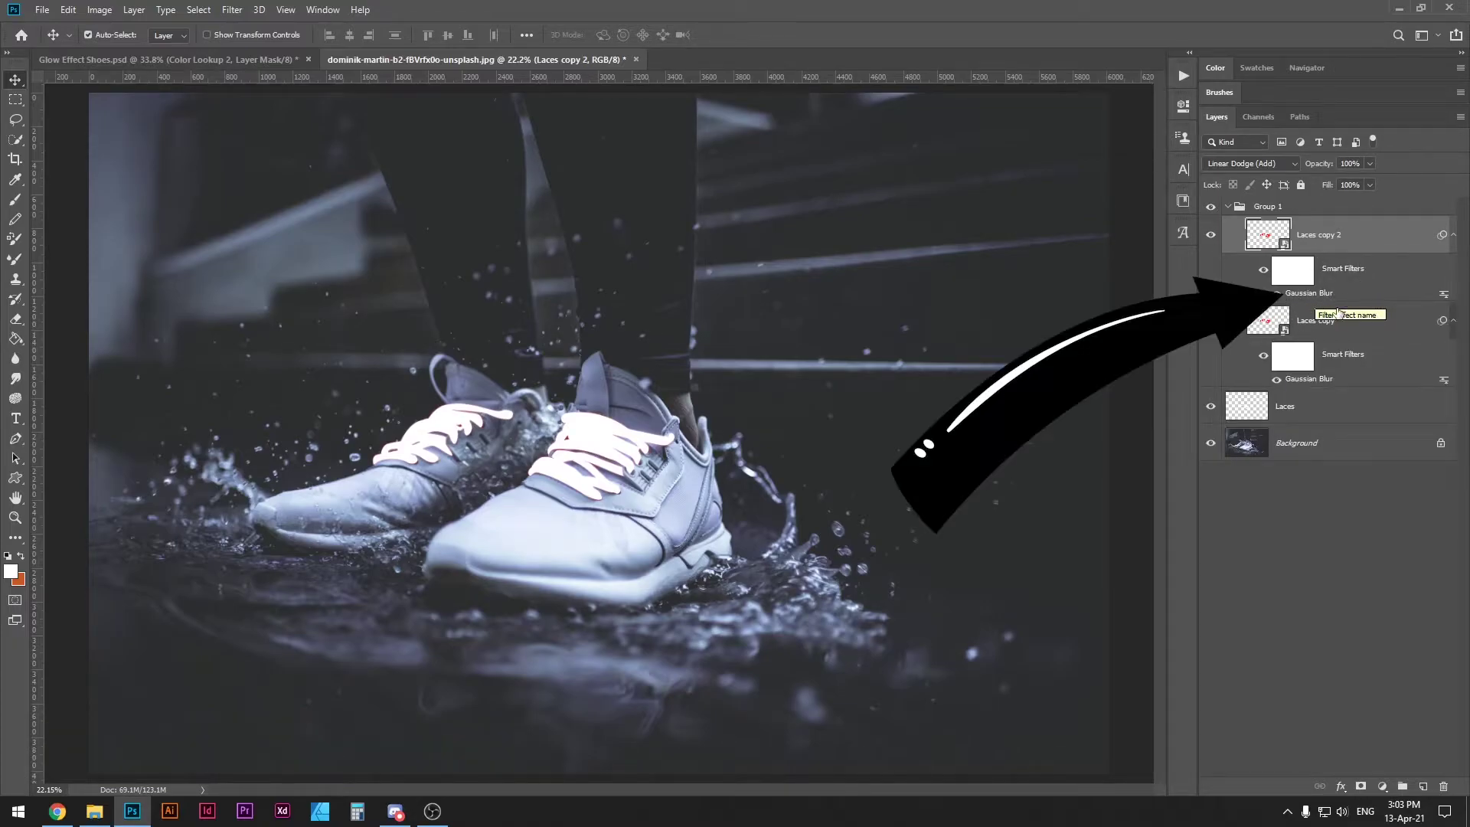
double_click(1302, 295)
left_click_drag(1212, 196, 1081, 196)
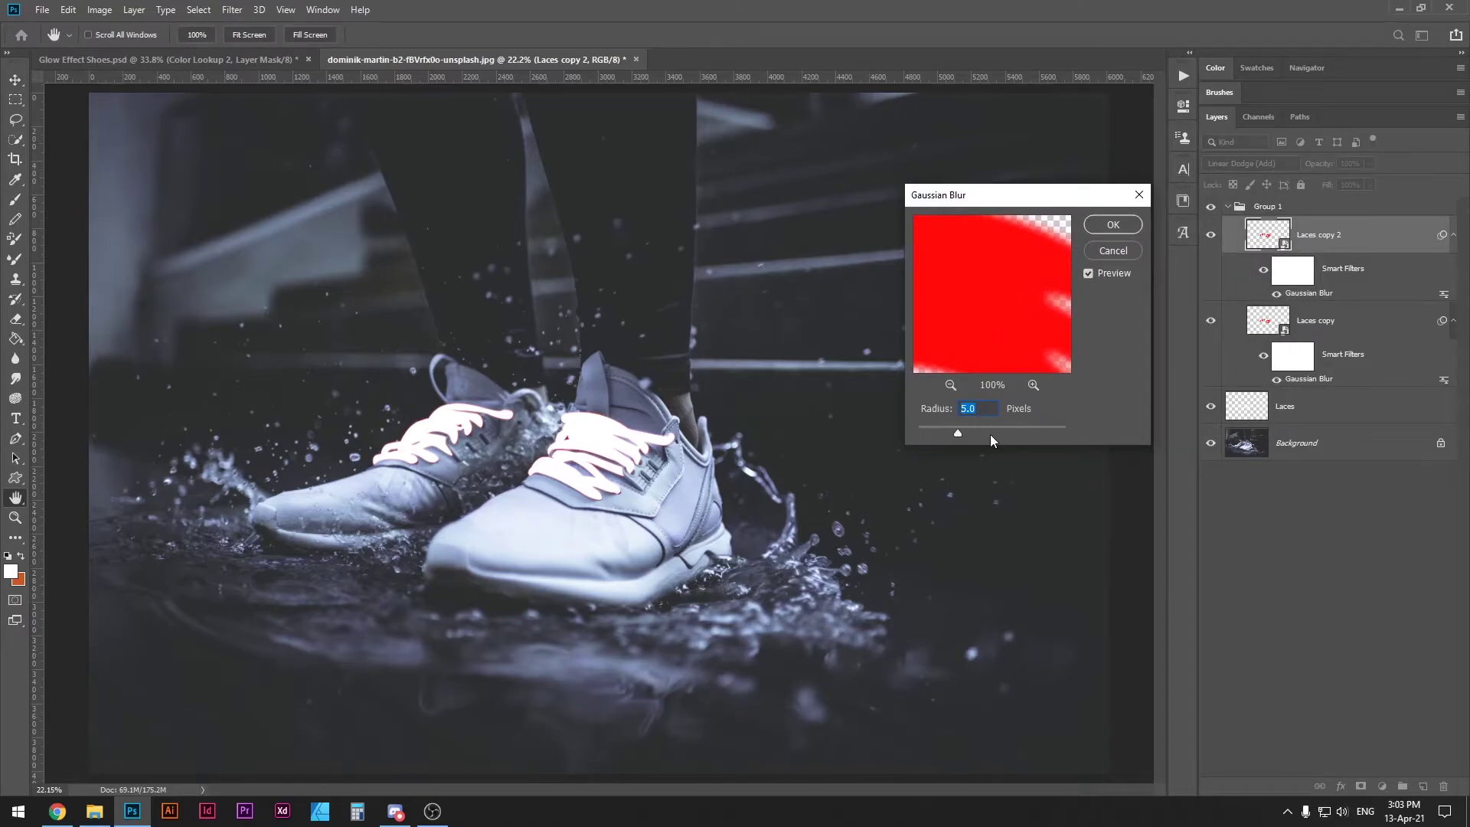
left_click(1102, 228)
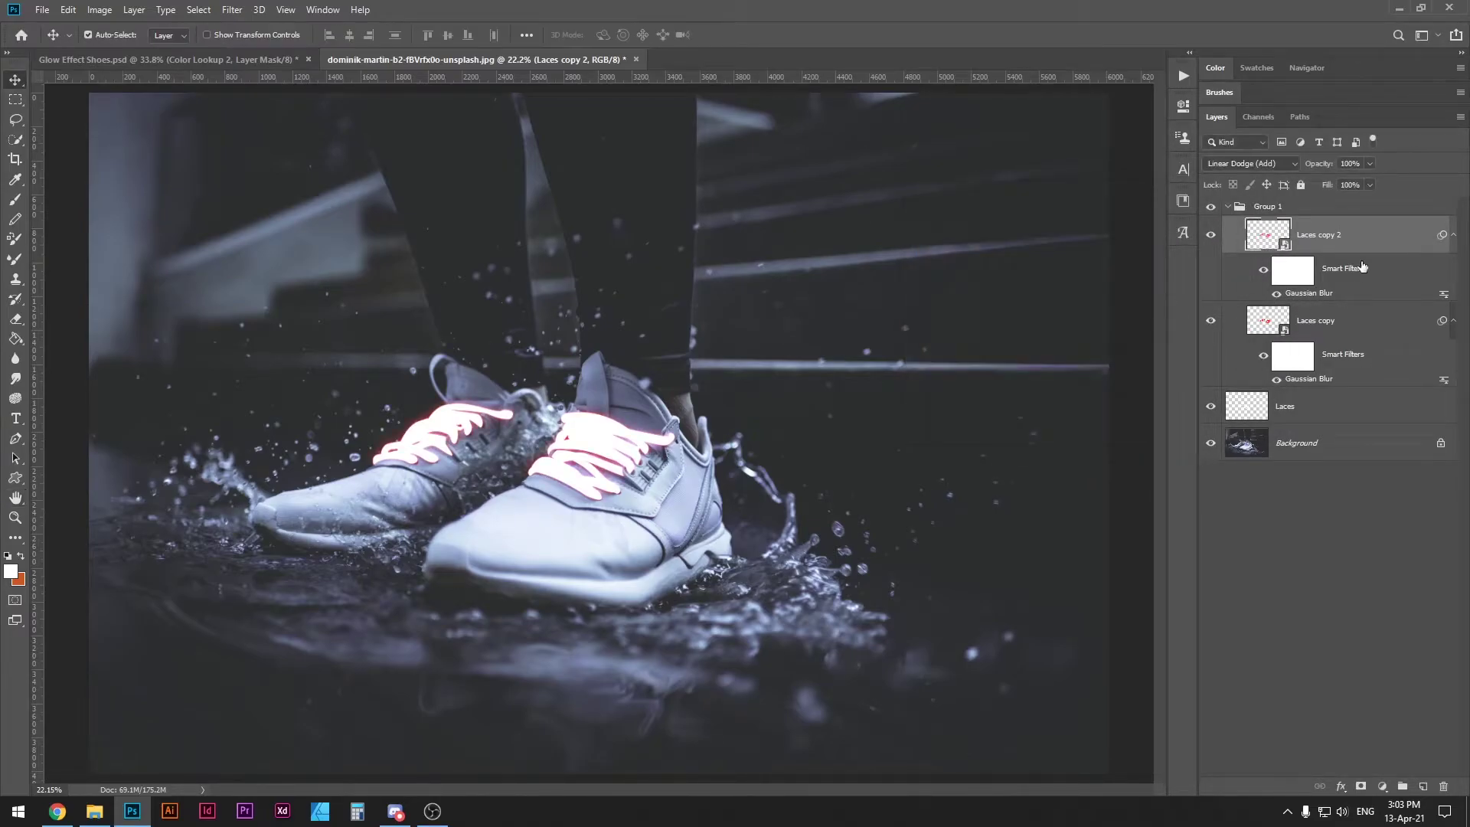
mouse_move(612, 446)
left_mouse_down()
mouse_move(715, 425)
mouse_move(602, 435)
mouse_move(625, 433)
left_mouse_up()
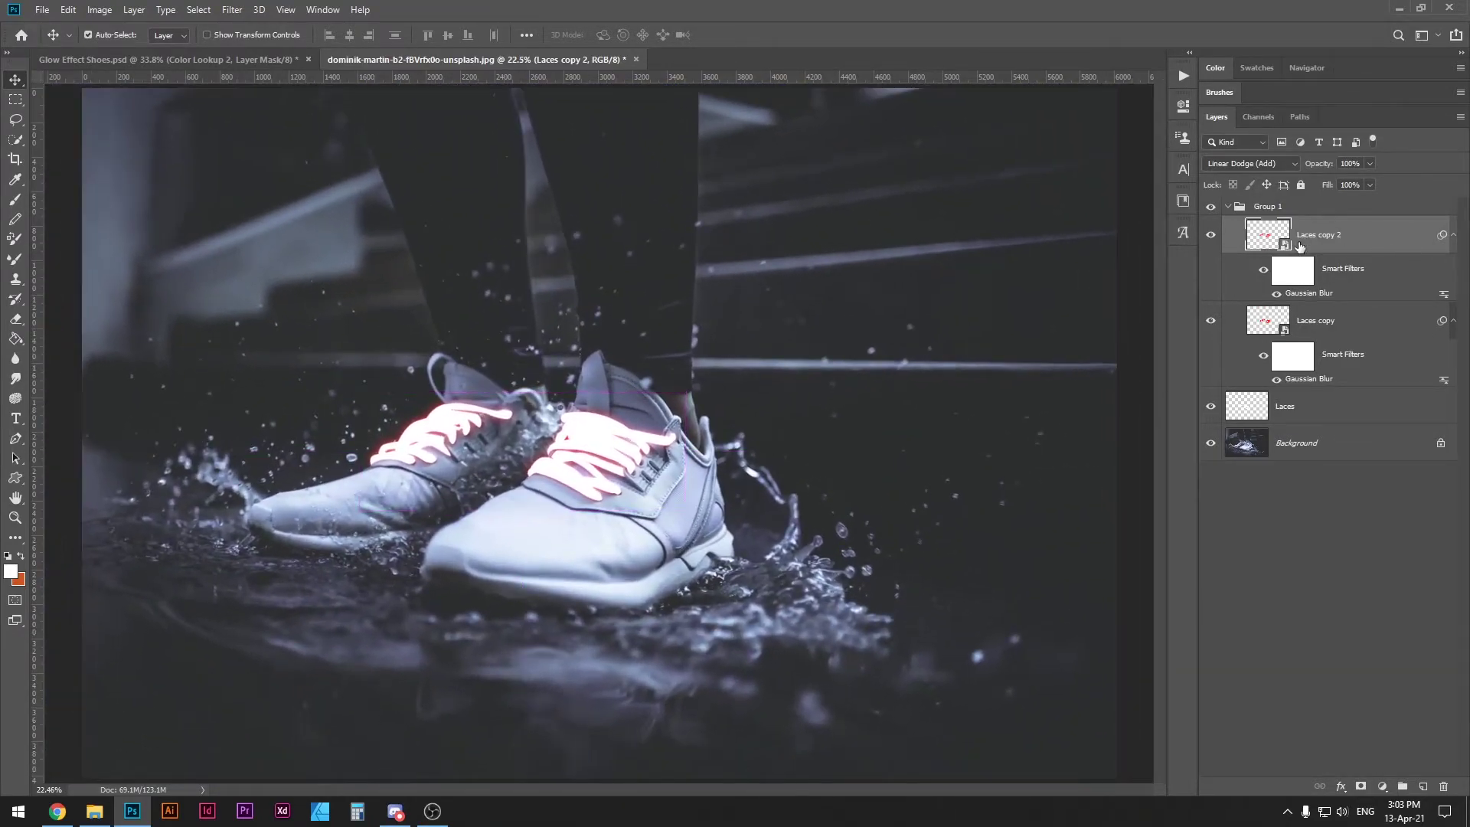
Duplicate the Laces copy 2 layer and set the duplicate's Gaussian Blur radius to 50 pixels.
key("ctrl+j")
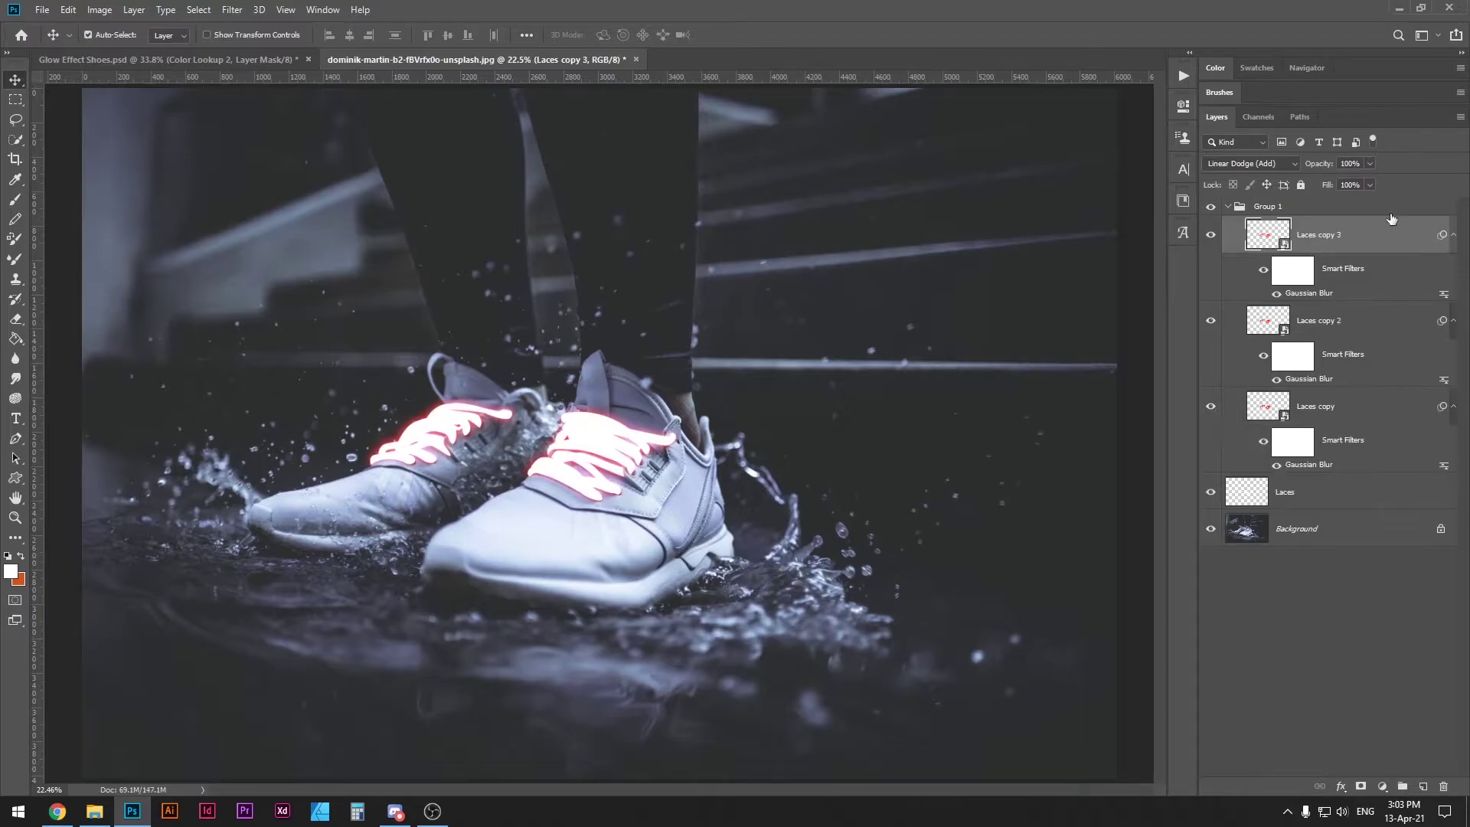
double_click(1308, 294)
type("50")
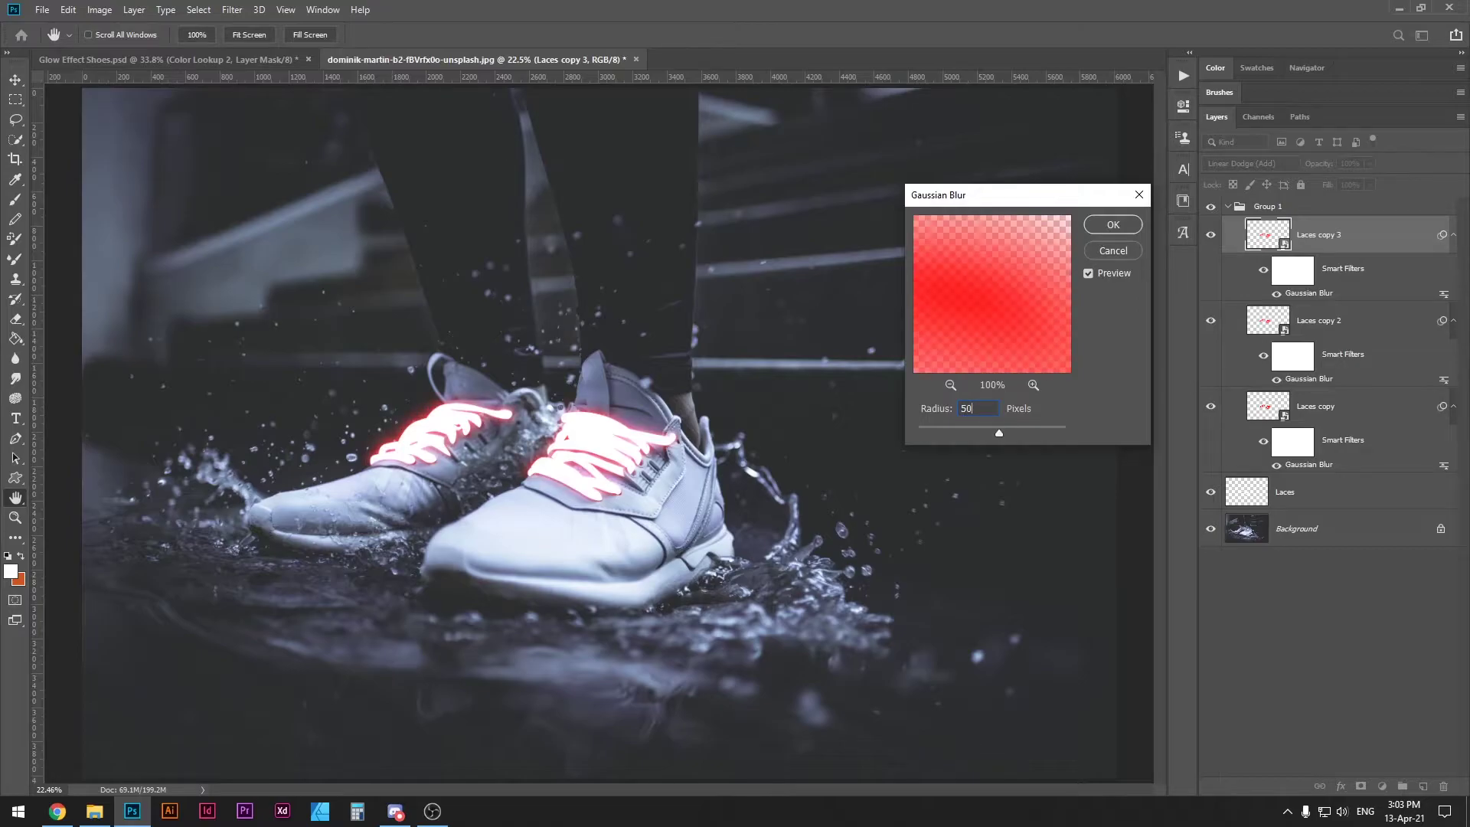
key("Return")
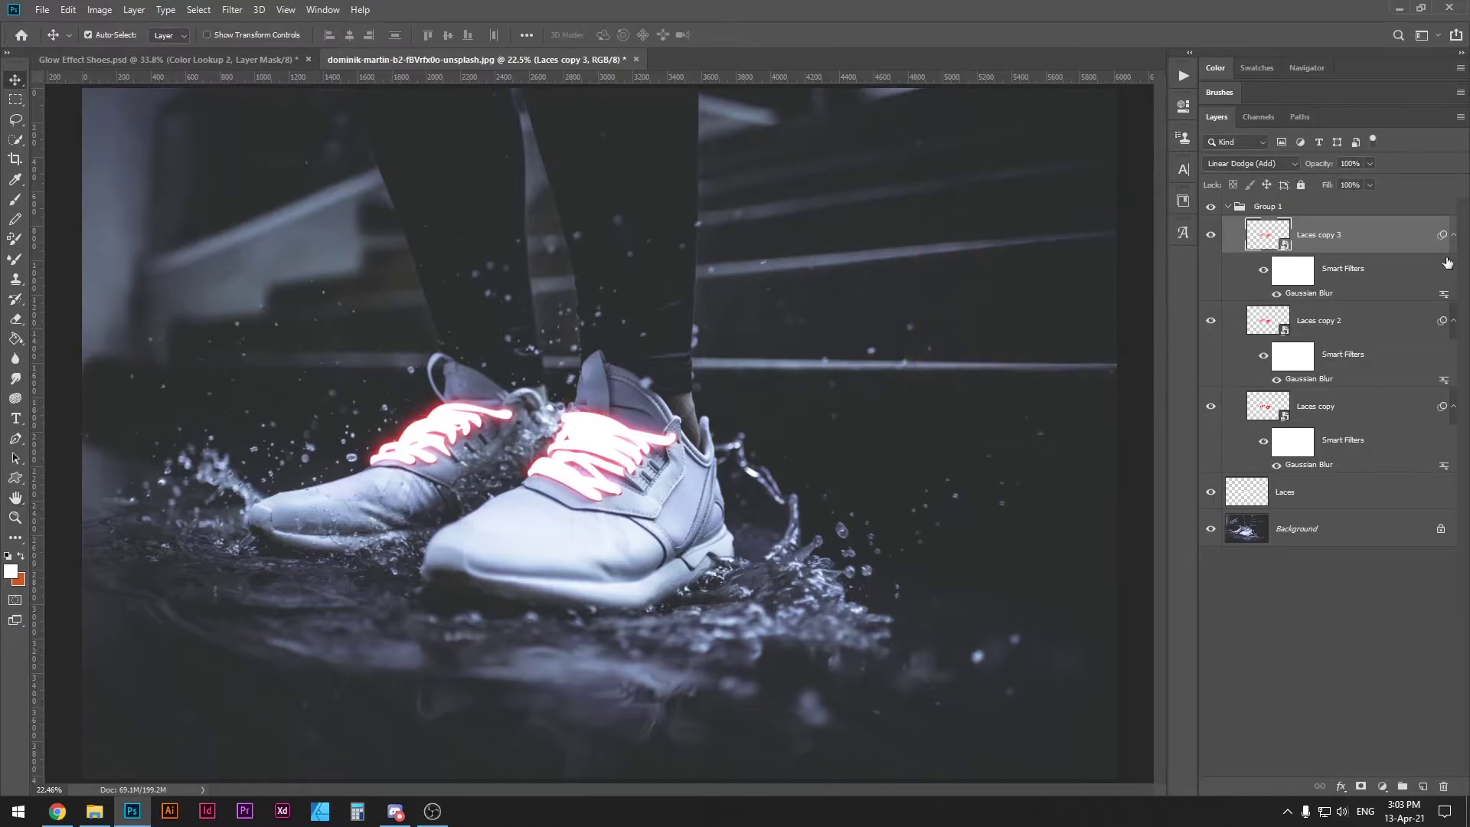
Duplicate the Laces copy 3 layer and set the duplicate's Gaussian Blur radius to 250 pixels.
key("ctrl+j")
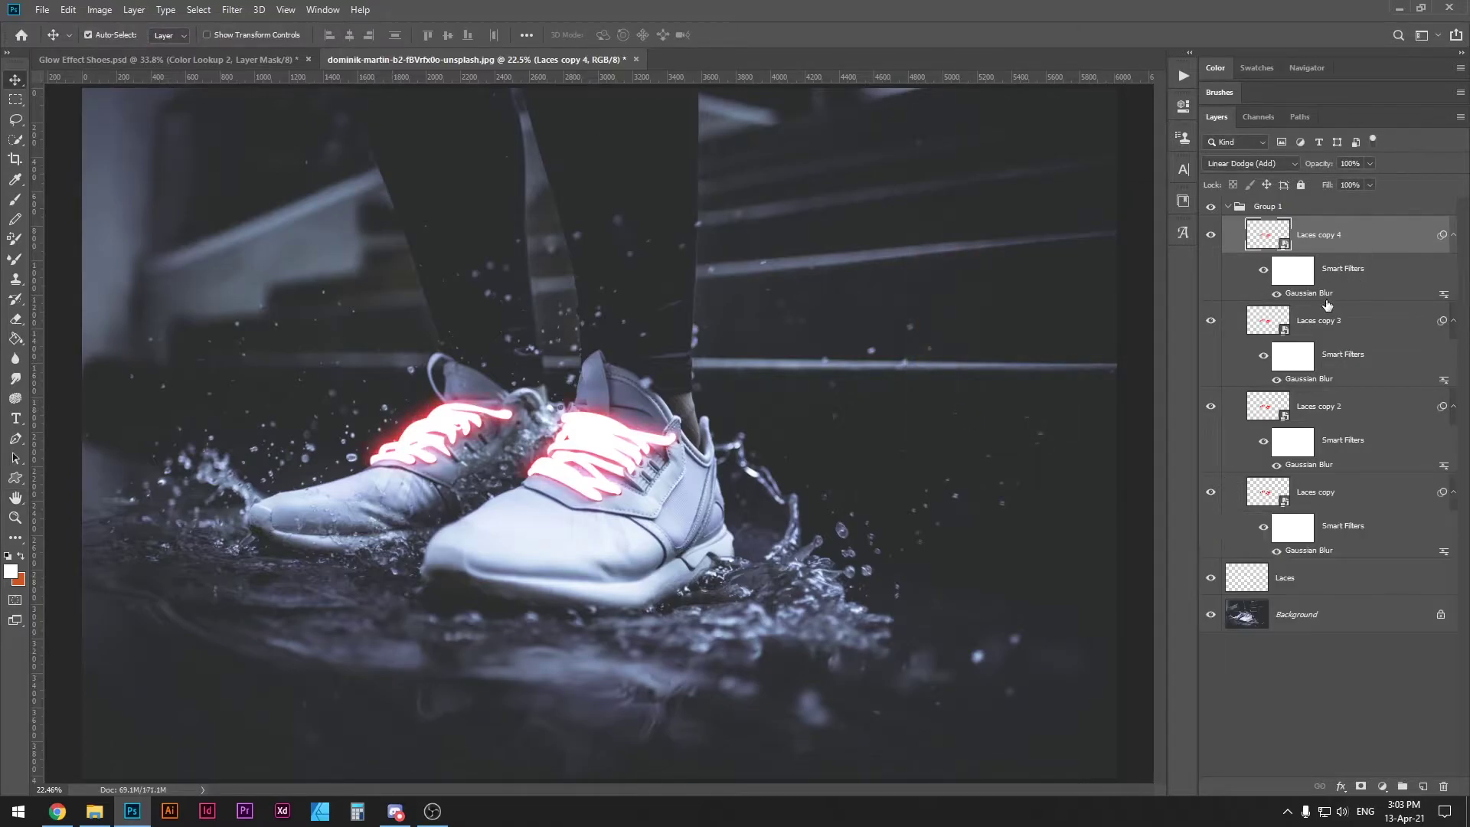
double_click(1308, 294)
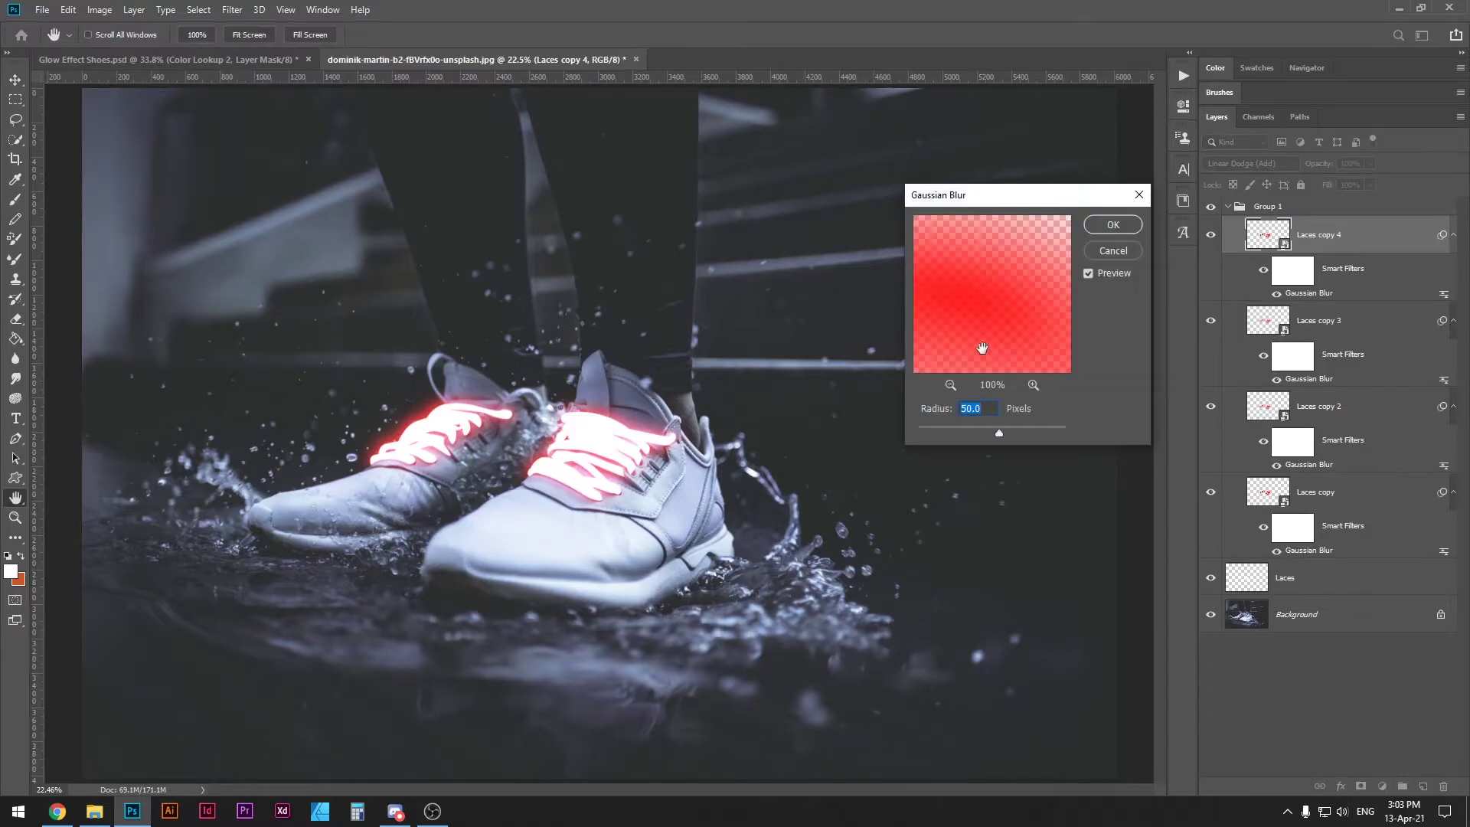
type("250")
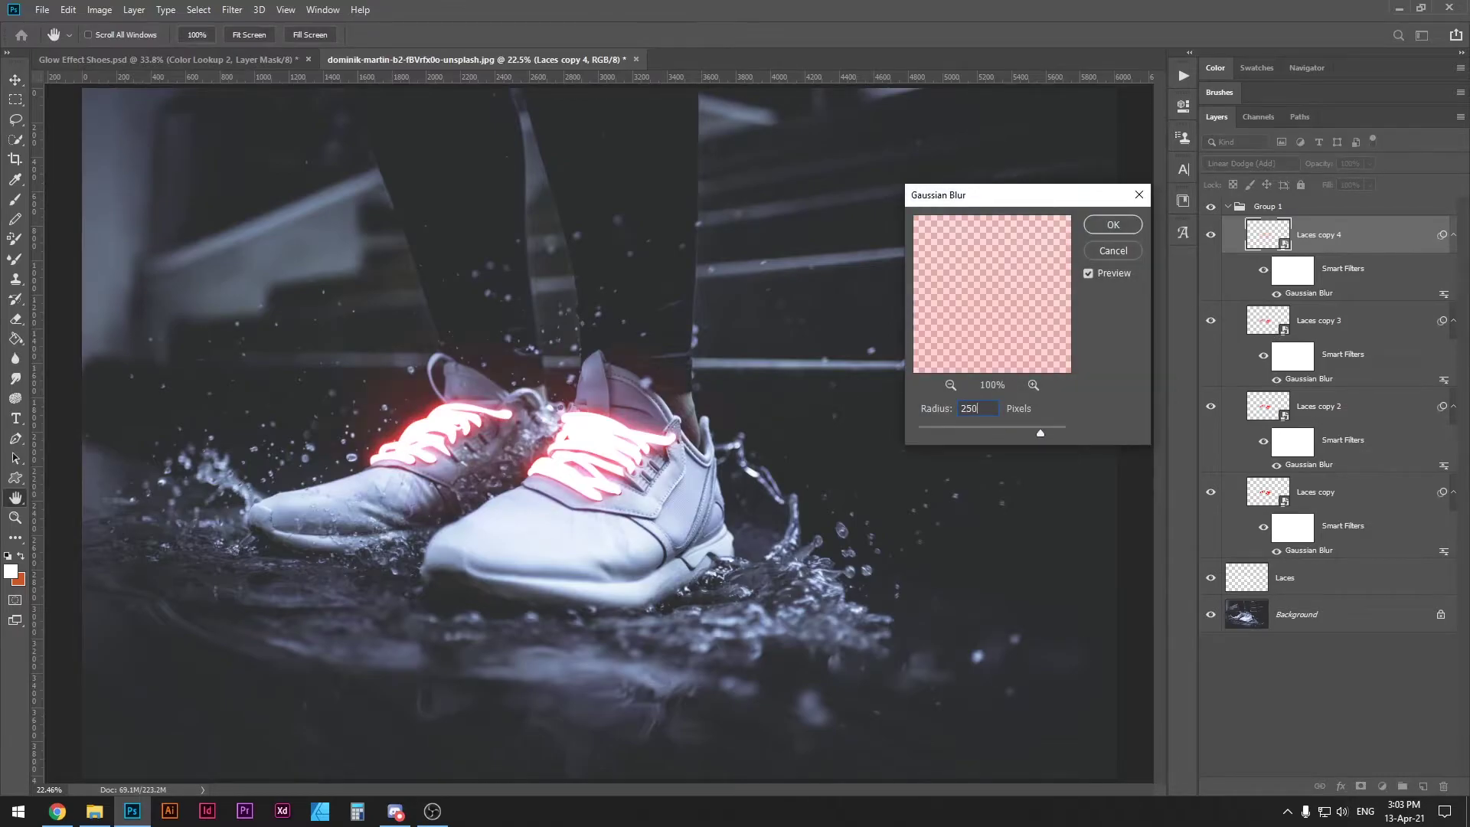
left_click(1124, 228)
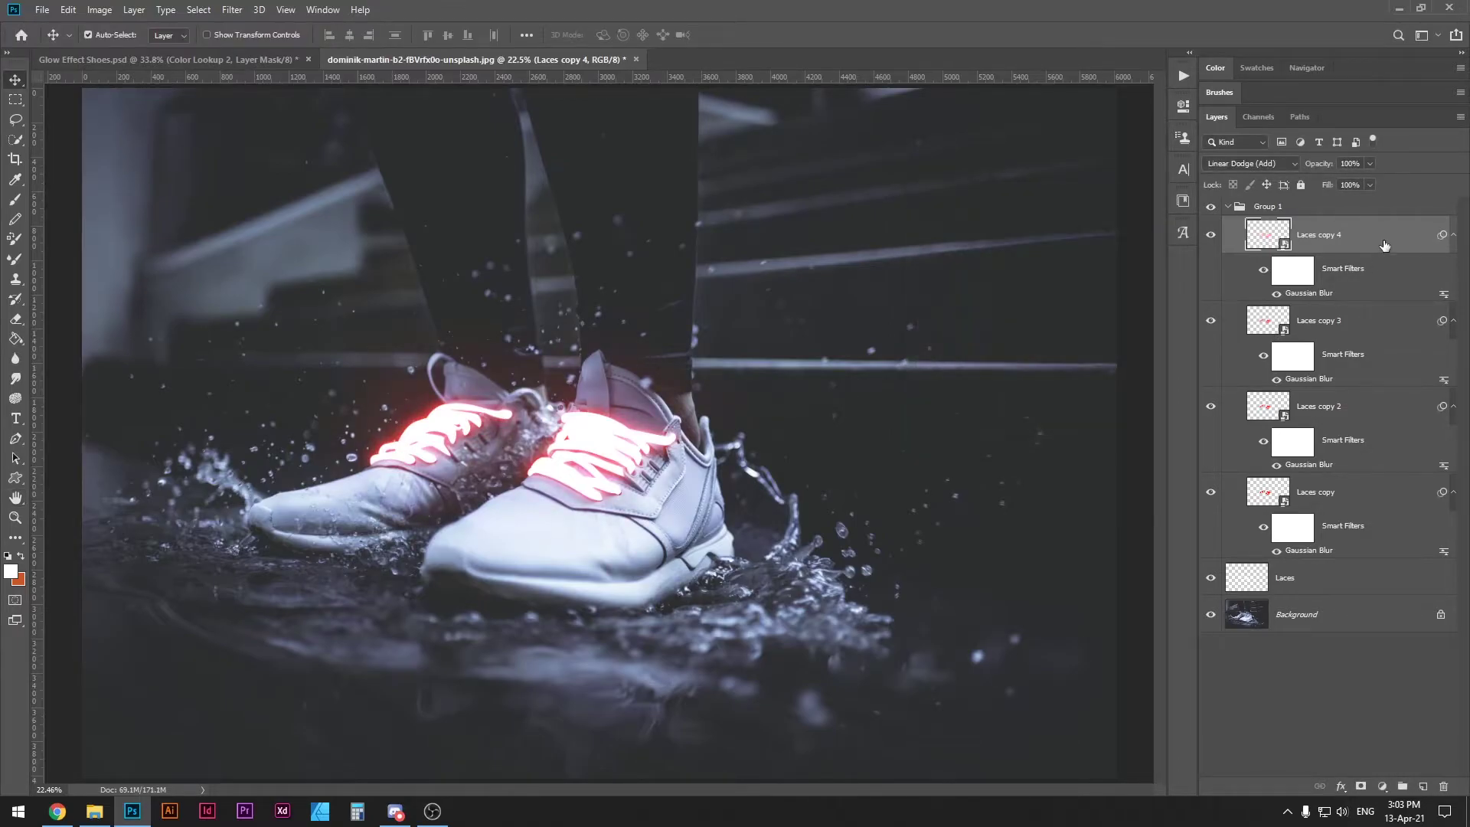
Duplicate the Laces copy 4 layer and set the duplicate's Gaussian Blur radius to 500 pixels.
key("ctrl+j")
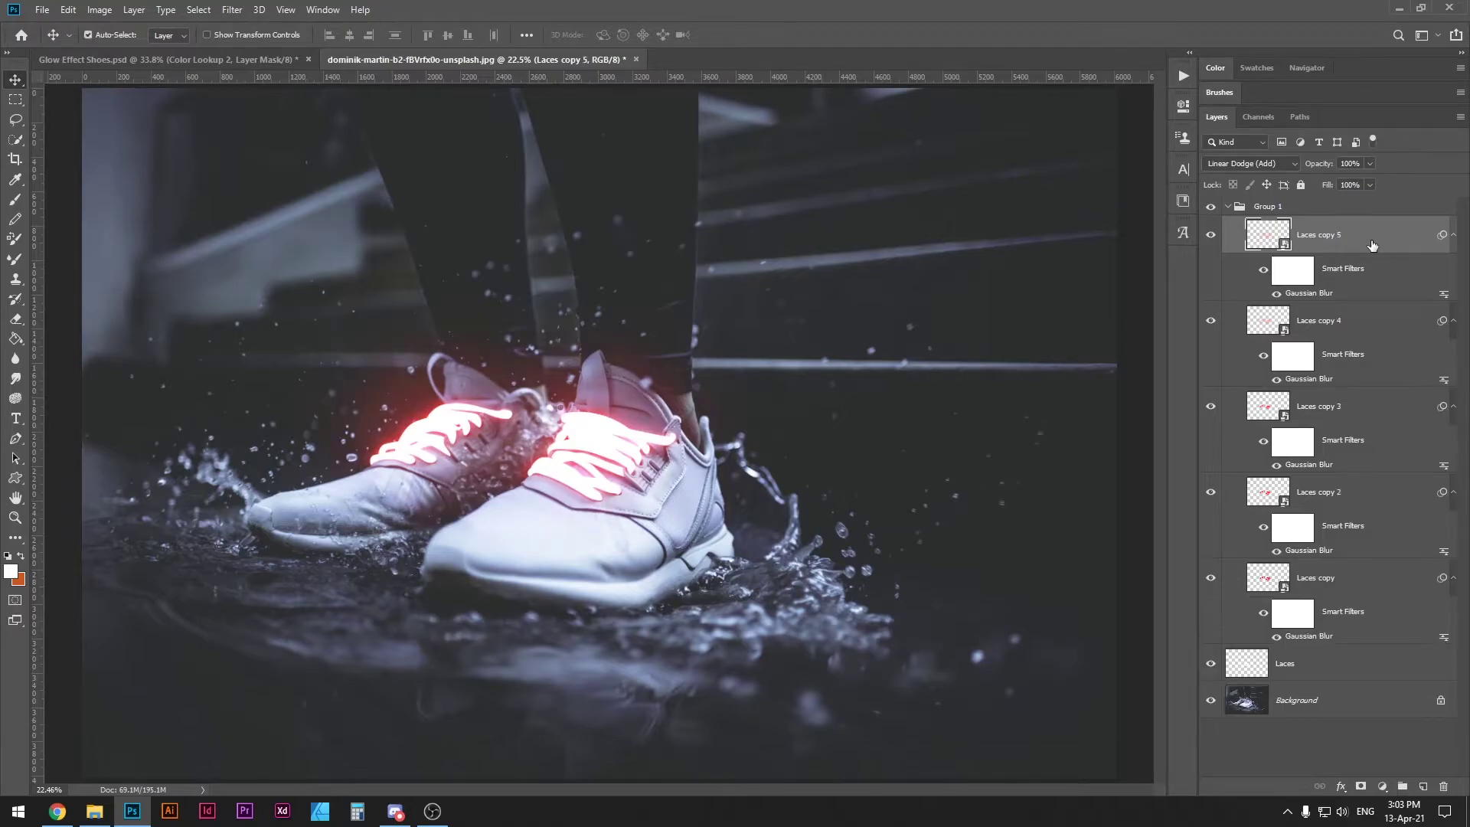
double_click(1304, 298)
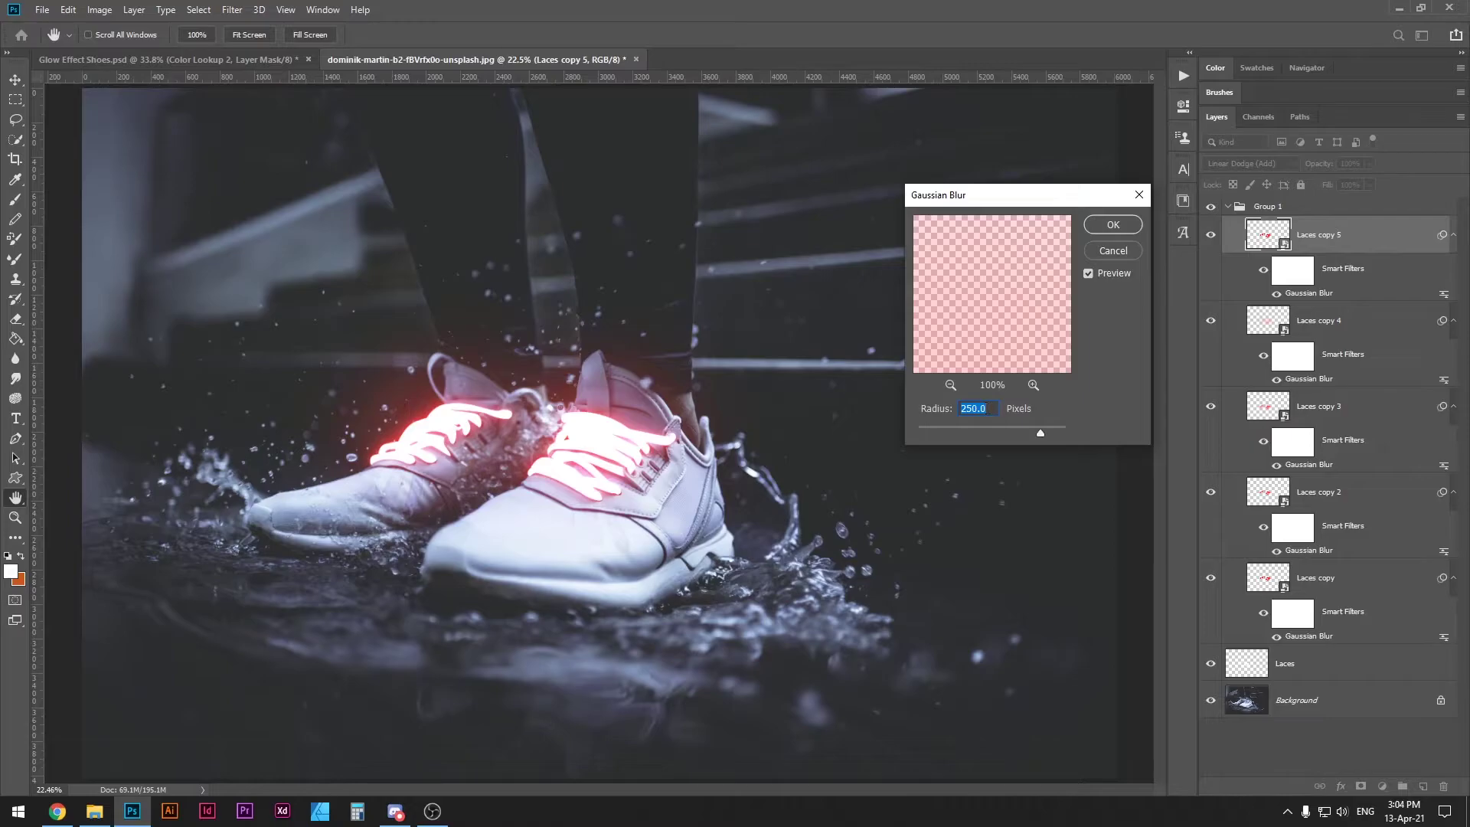
type("500")
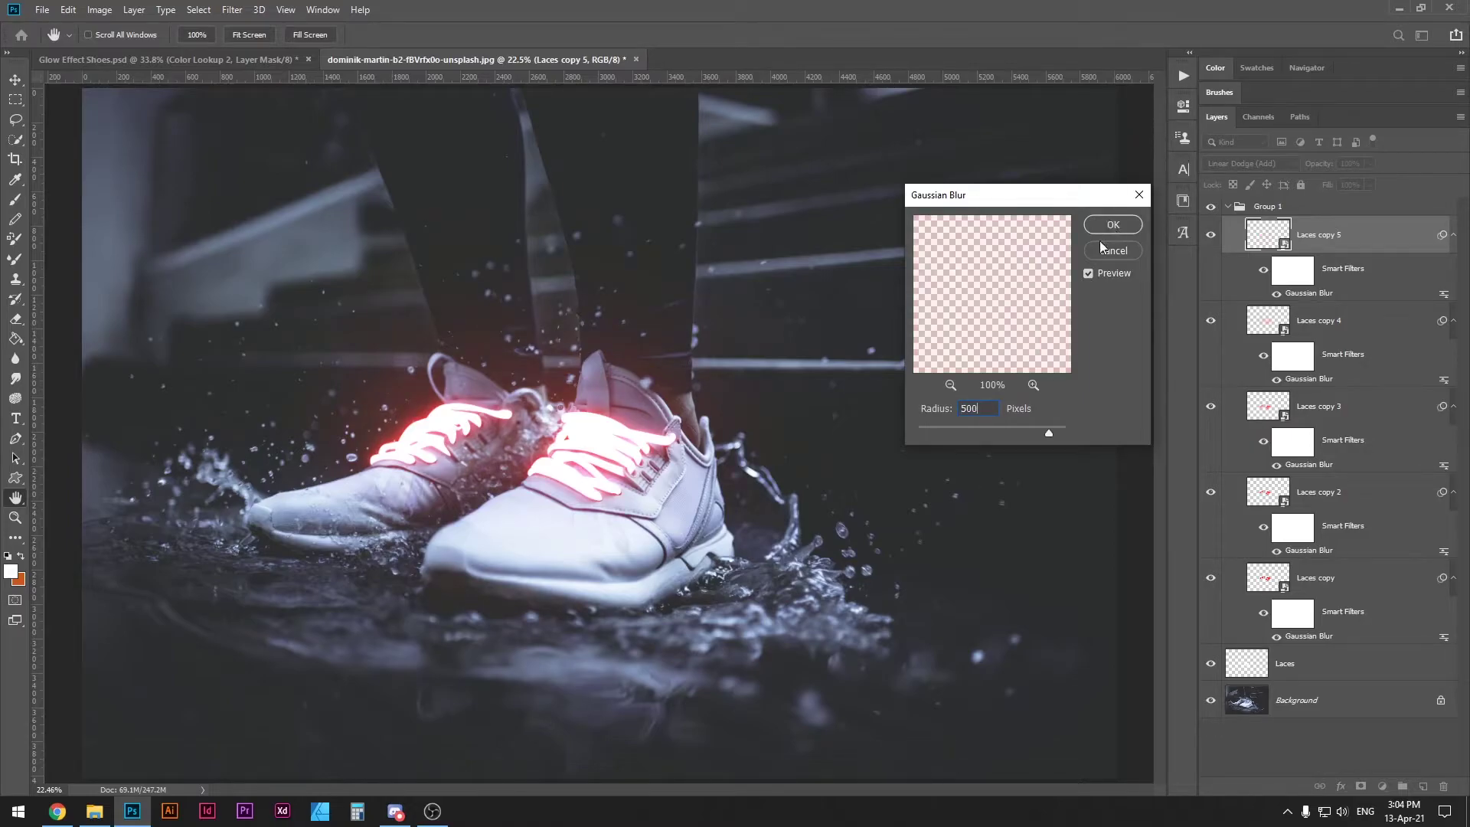
left_click(1108, 228)
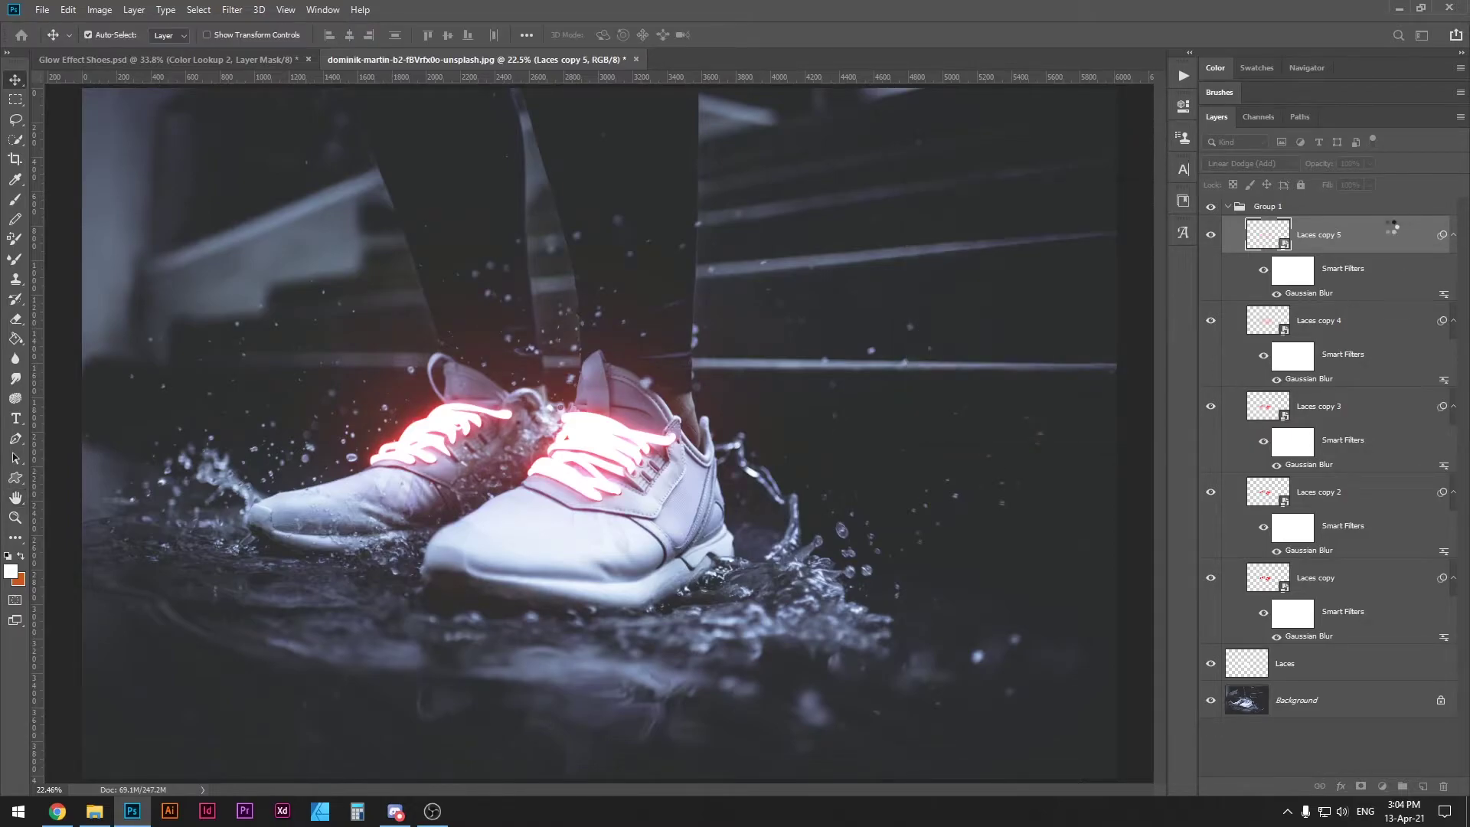
Collapse Group 1 and compare the photo with the glow group hidden and shown.
left_click(1229, 207)
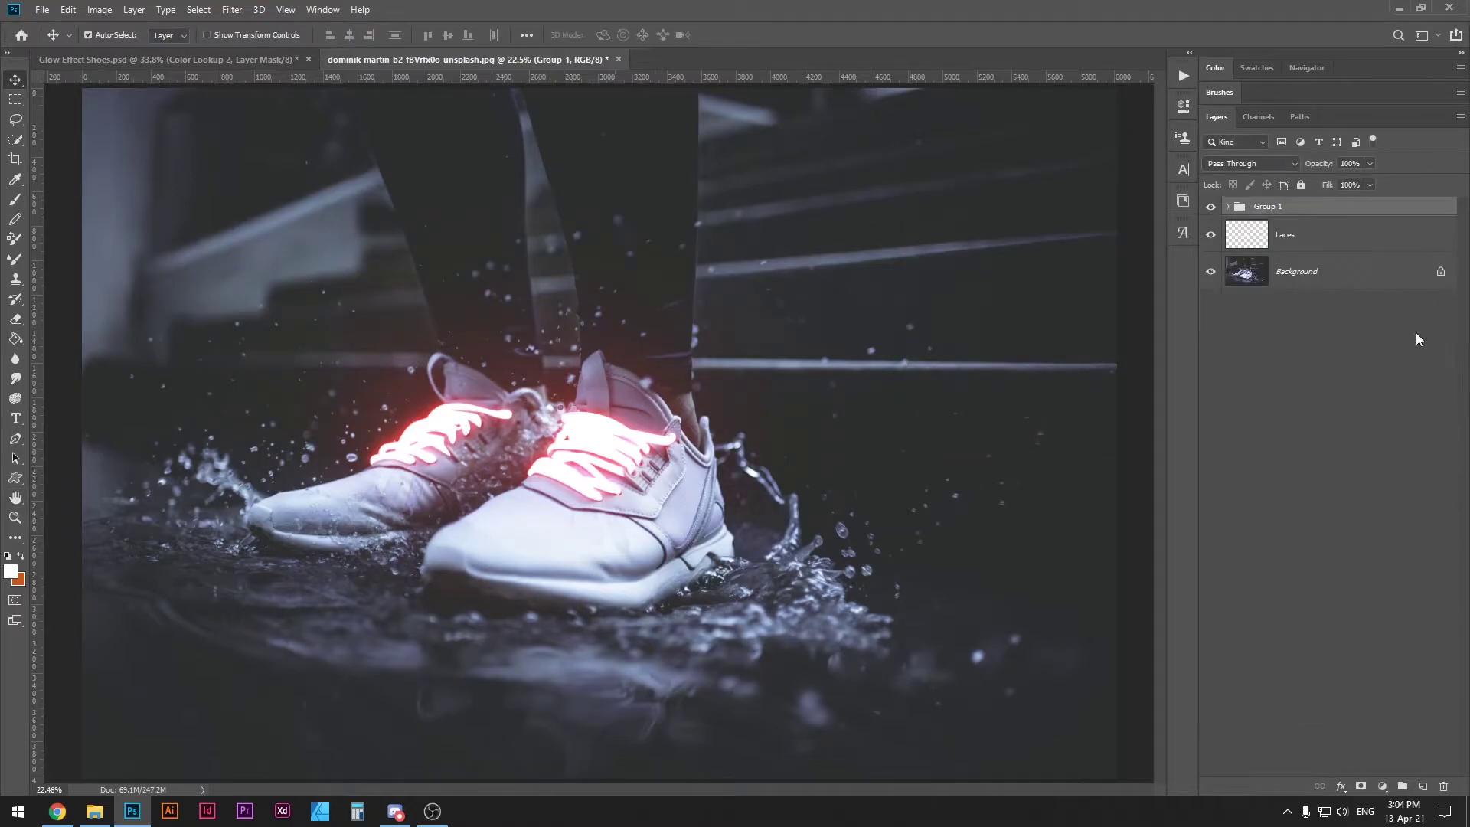
left_click(1211, 208)
left_click(1210, 207)
Add a Hue/Saturation adjustment layer above Group 1.
left_click(1382, 787)
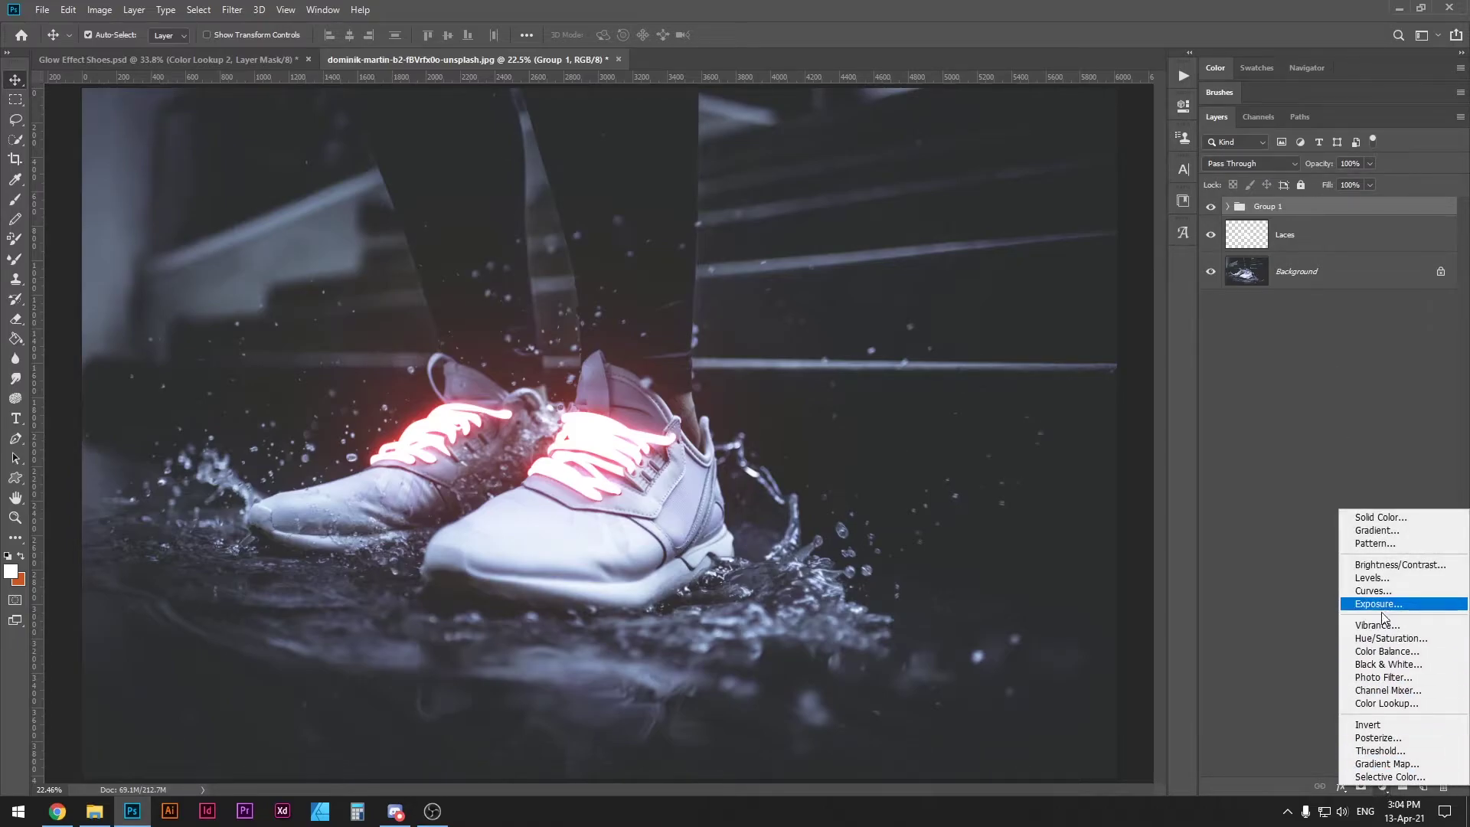
left_click(1385, 638)
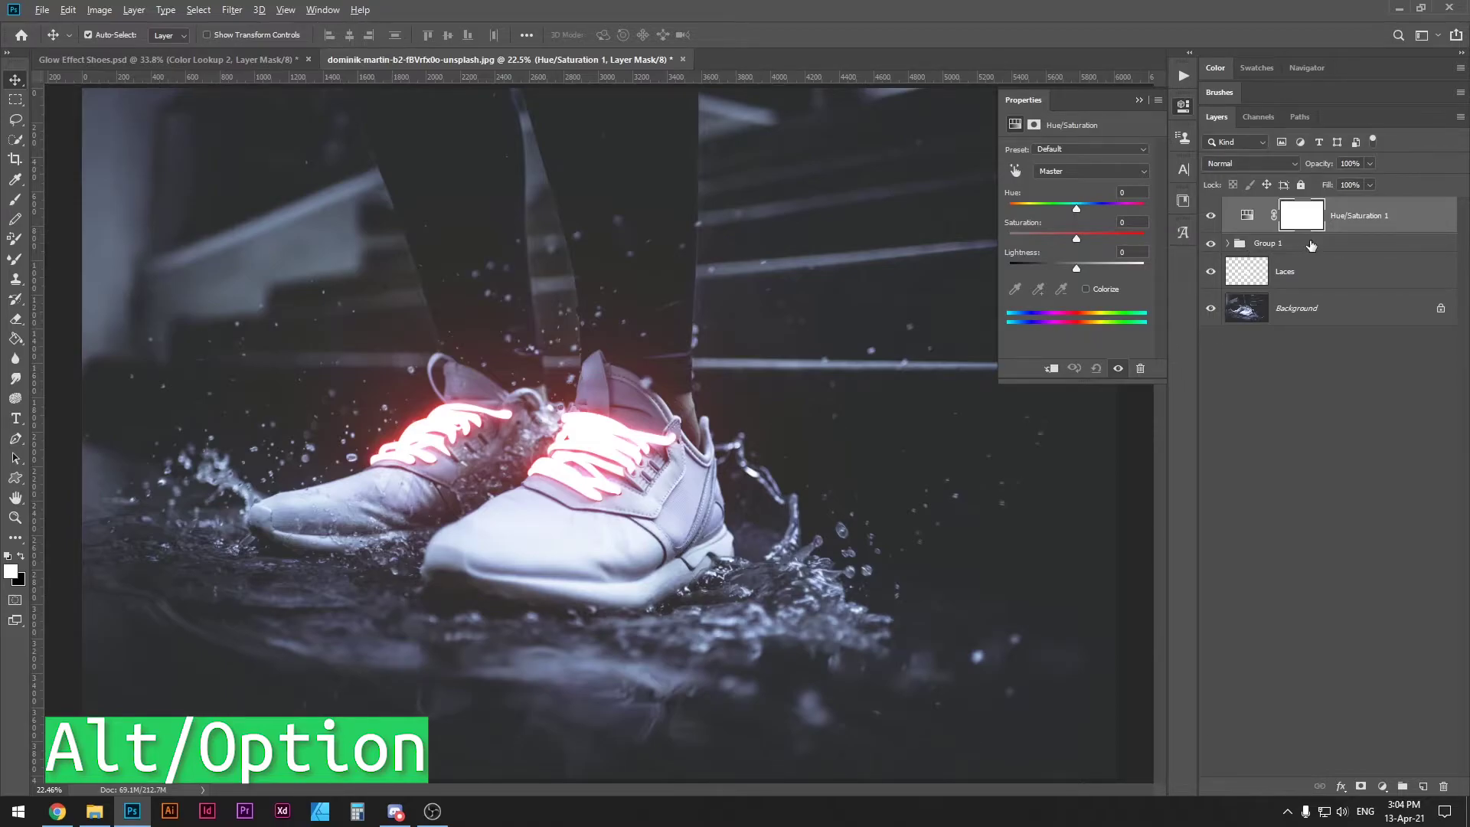
Clip the Hue/Saturation 1 adjustment to Group 1 and colorize the glow with Hue 188 and Saturation 80.
left_click(1349, 230, "alt")
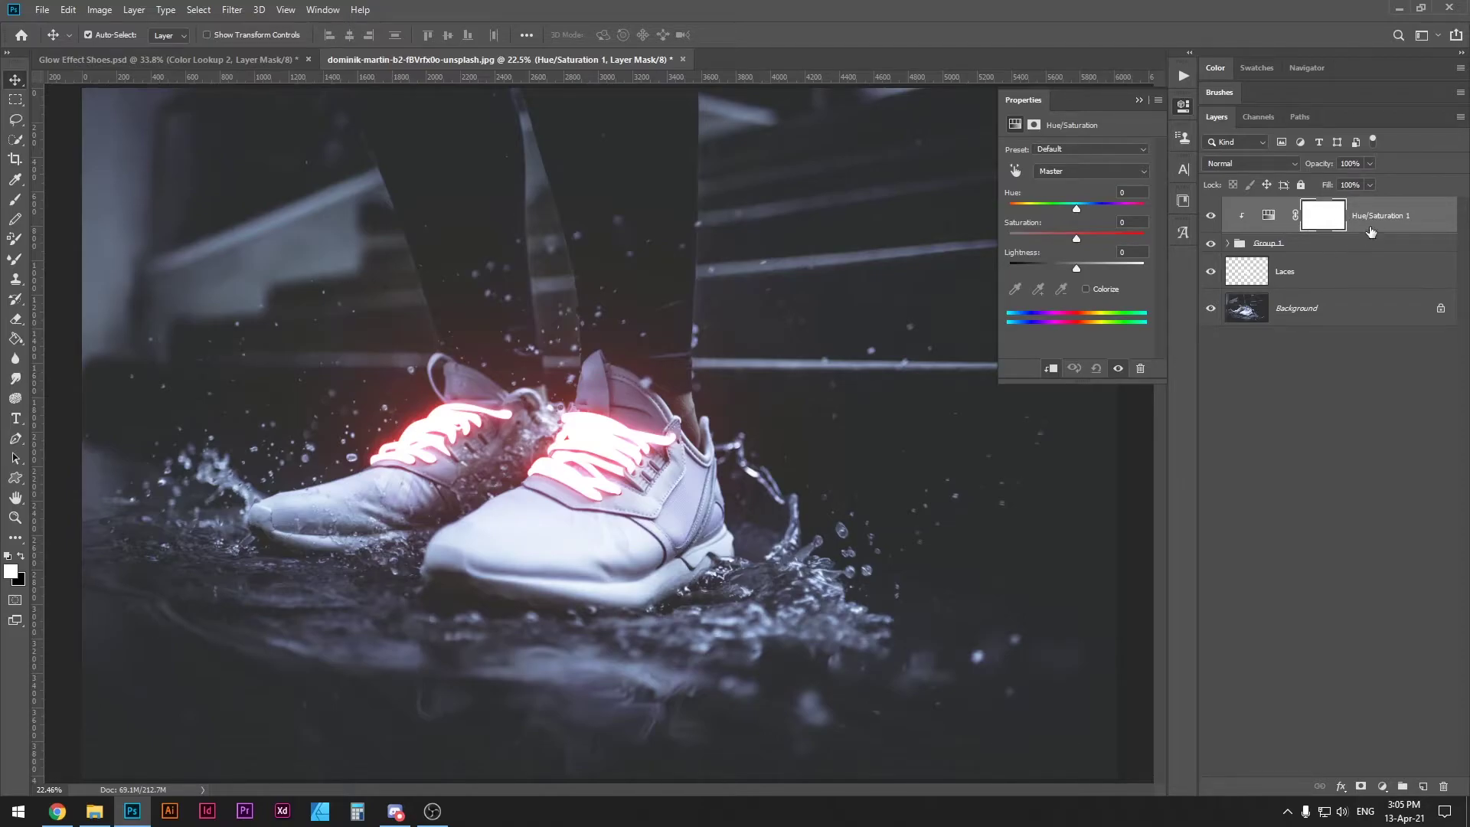
left_click(1210, 244)
left_click(1210, 243)
left_click(1101, 287)
left_click_drag(1009, 212, 1112, 239)
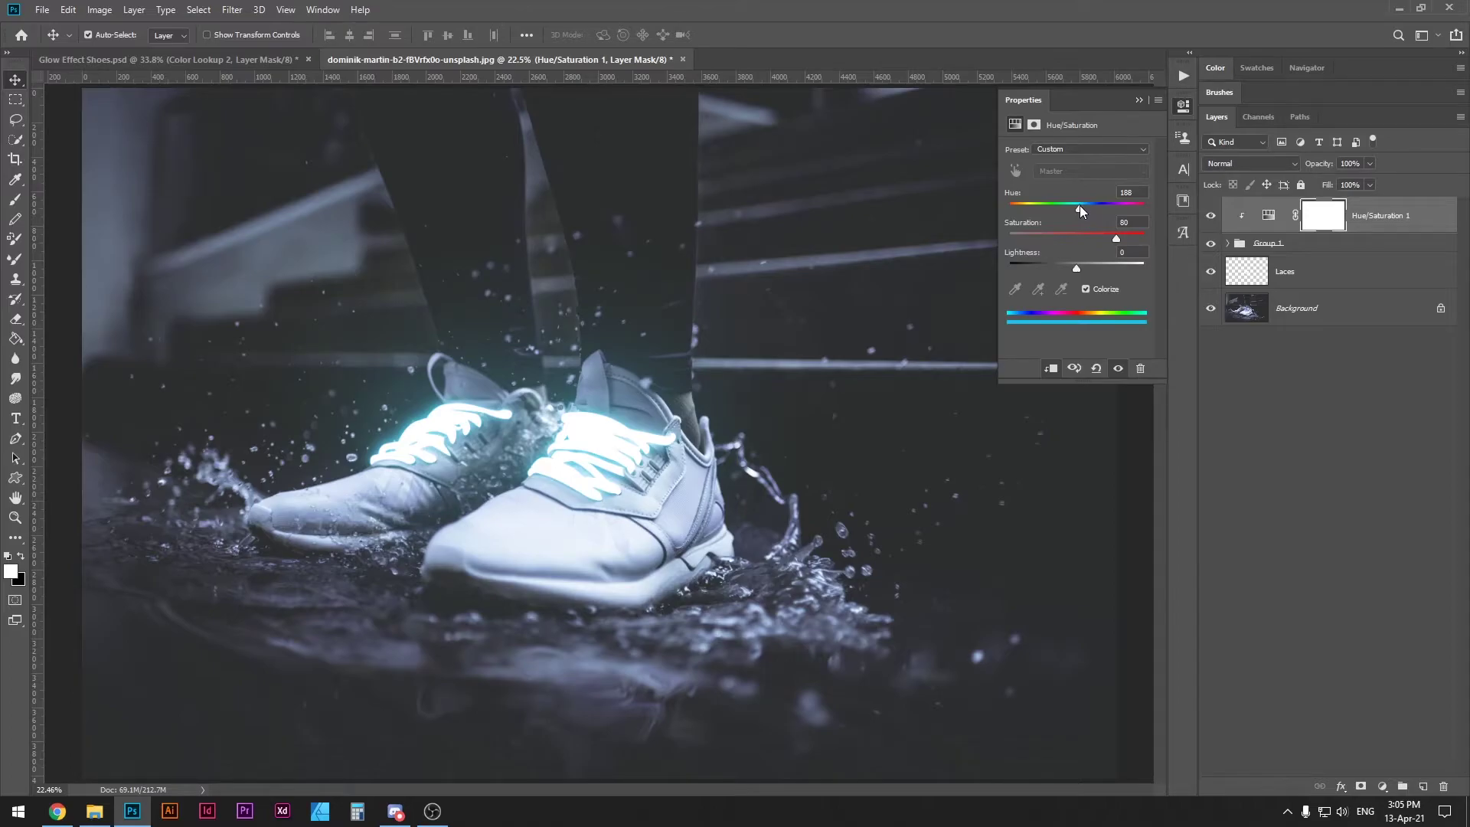
left_click(1139, 100)
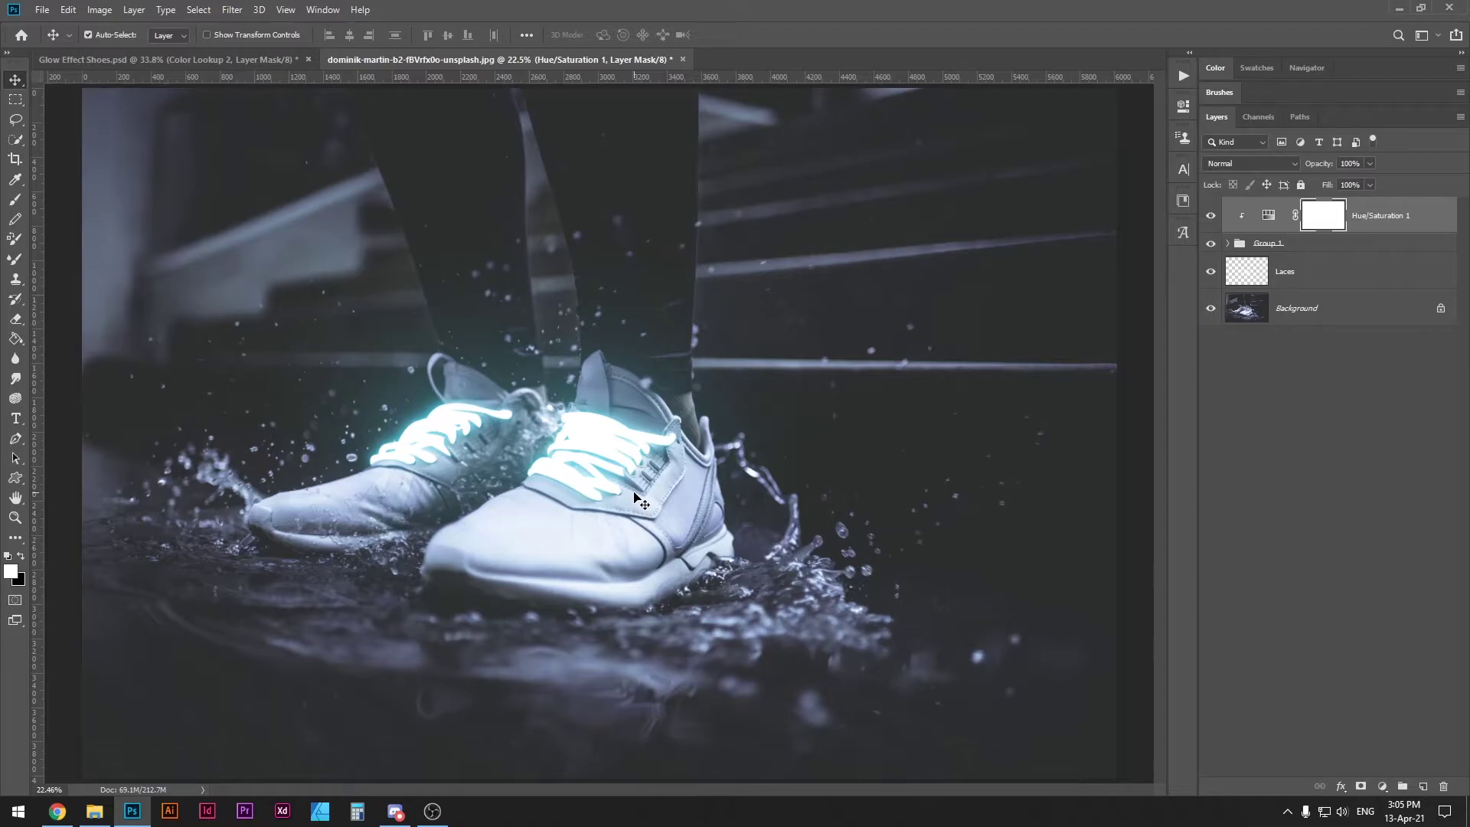
Duplicate the Hue/Saturation 1 adjustment layer and place the copy directly above the Background layer.
left_click(1404, 215)
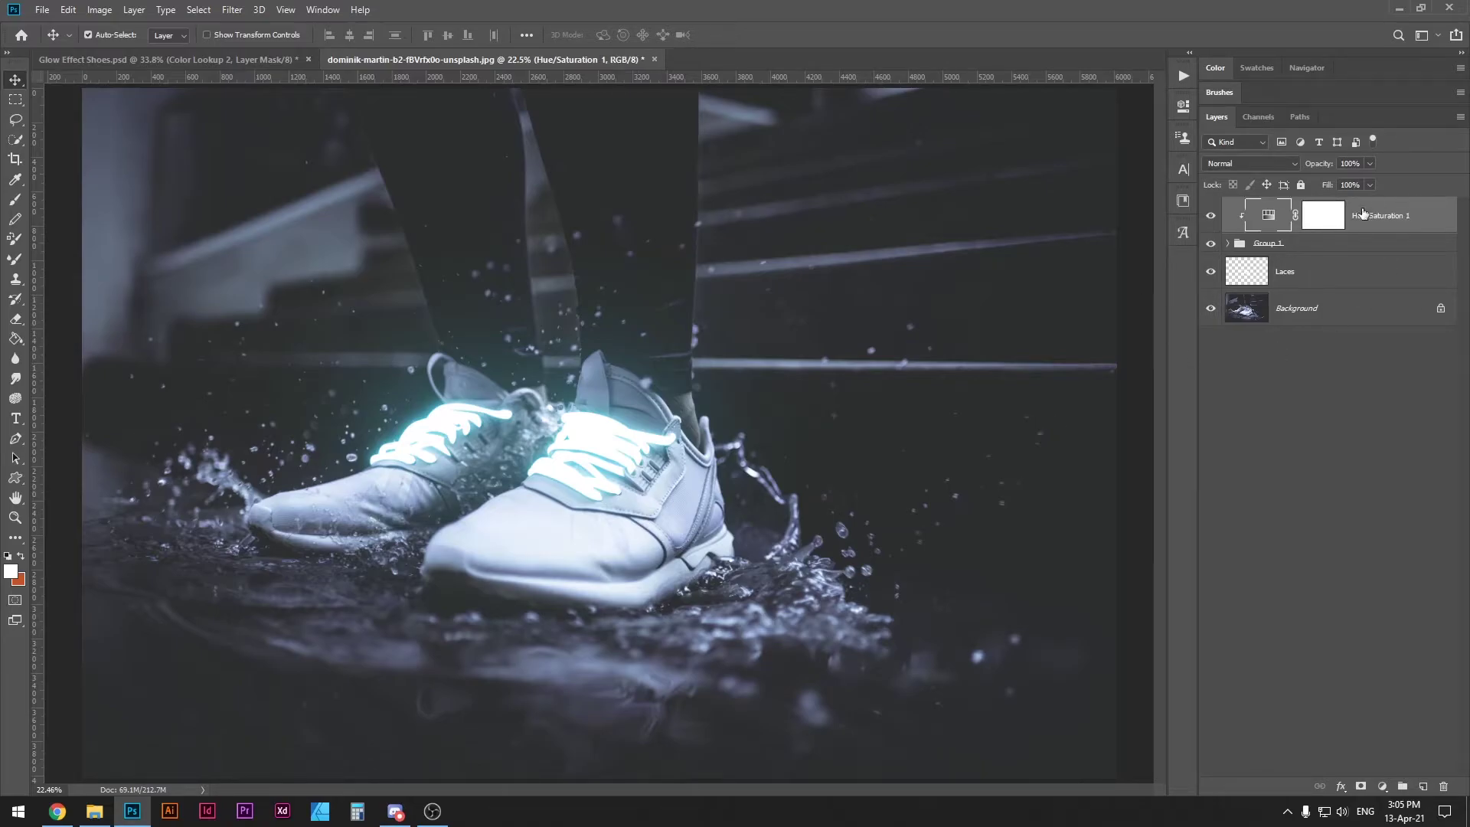
key("ctrl")
key("ctrl+j")
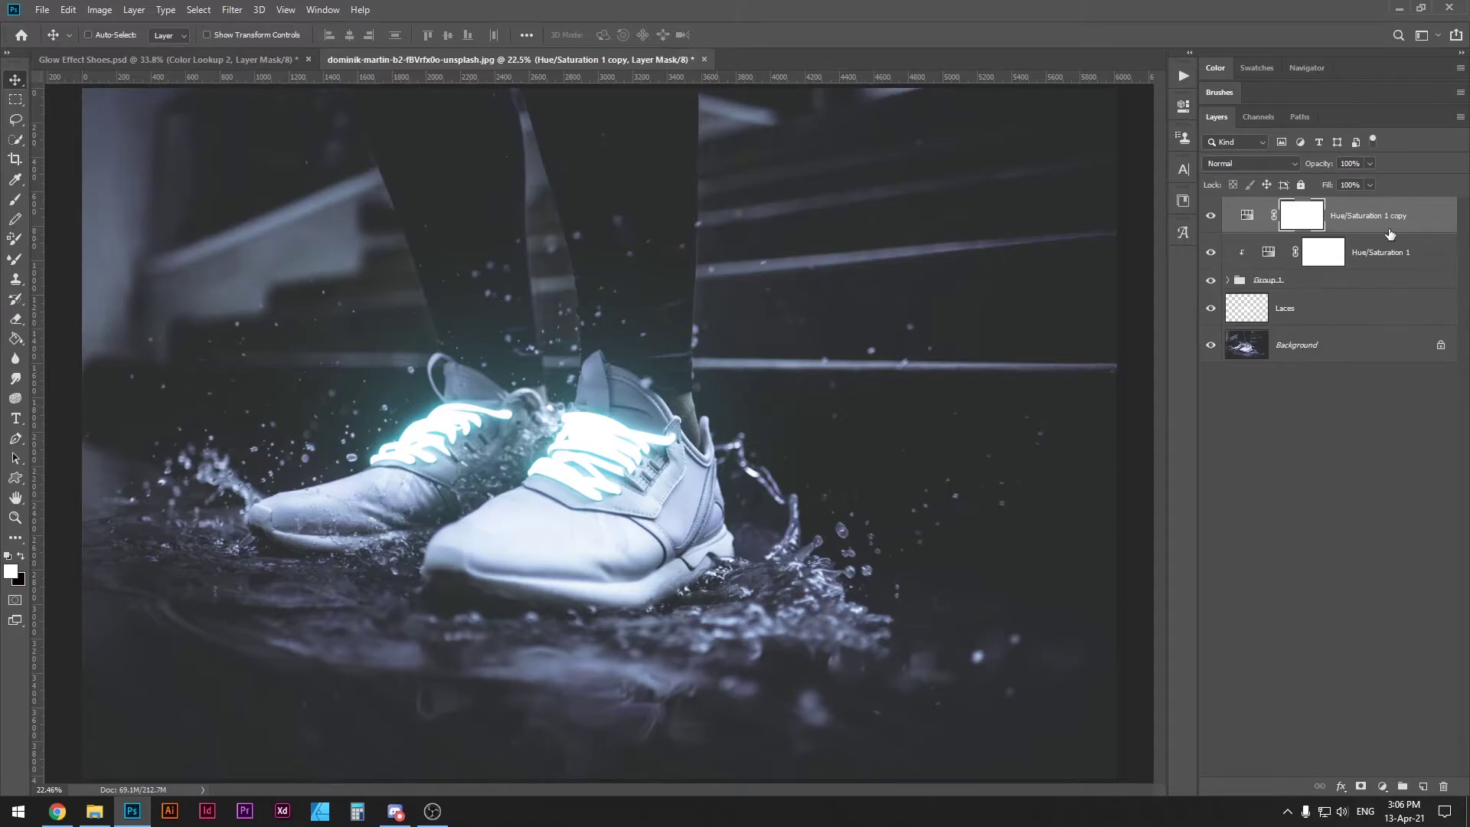
left_click_drag(1392, 217, 1274, 337)
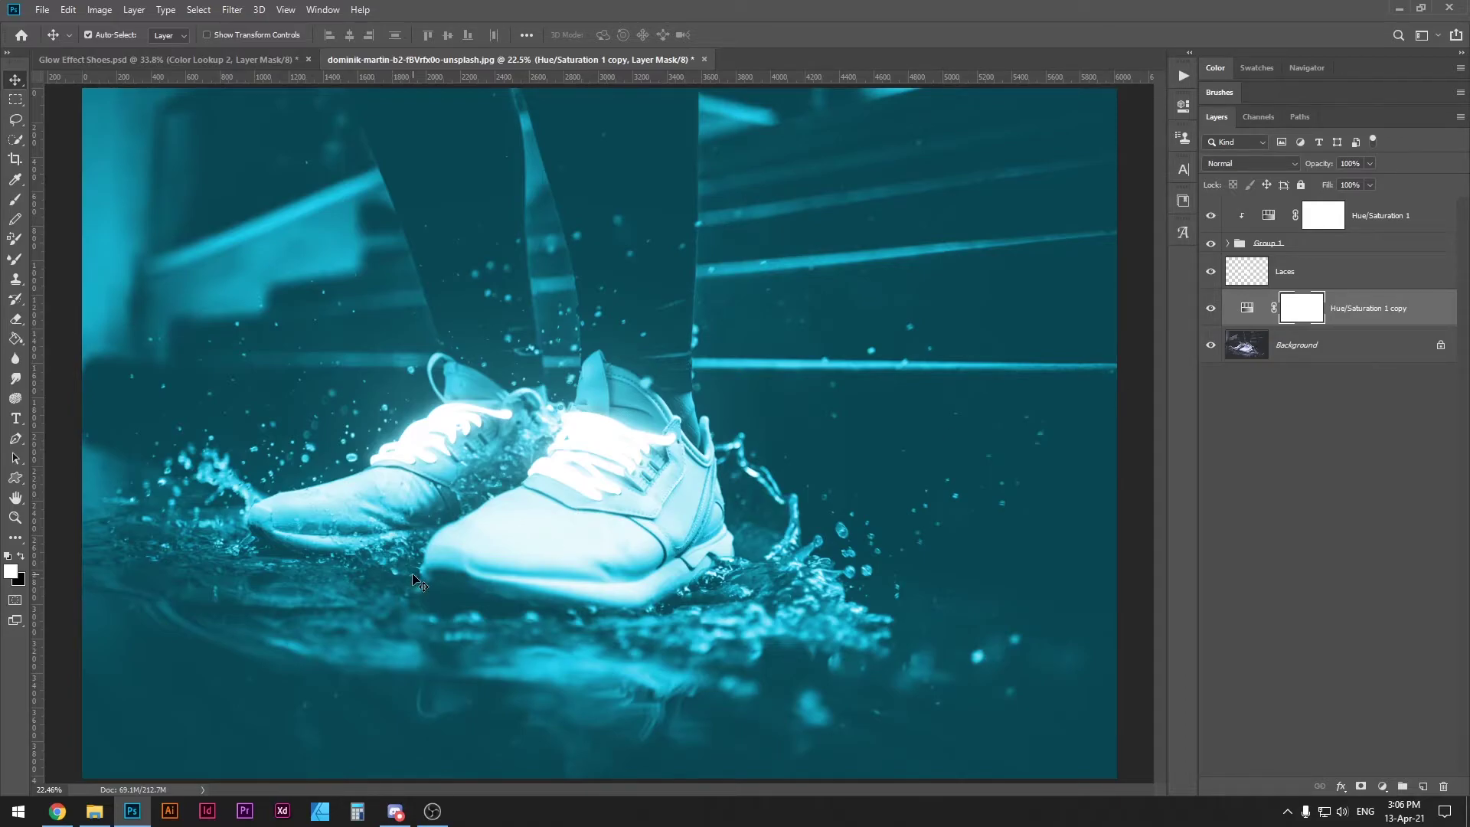
Fill the Hue/Saturation copy's mask with black and paint white at 50% opacity around the laces on both shoes.
key("x")
key("alt+BackSpace")
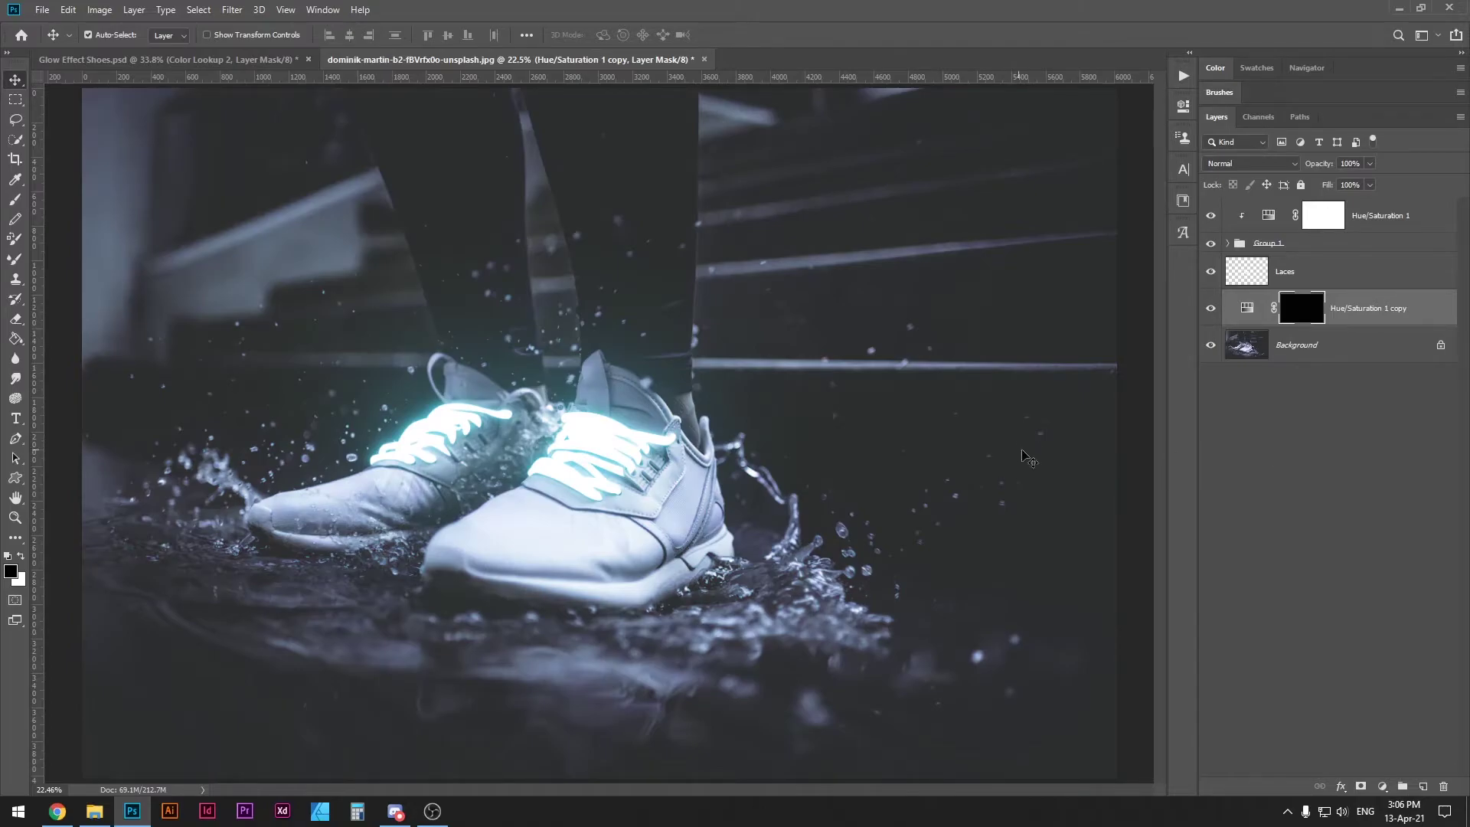
key("x")
key("b")
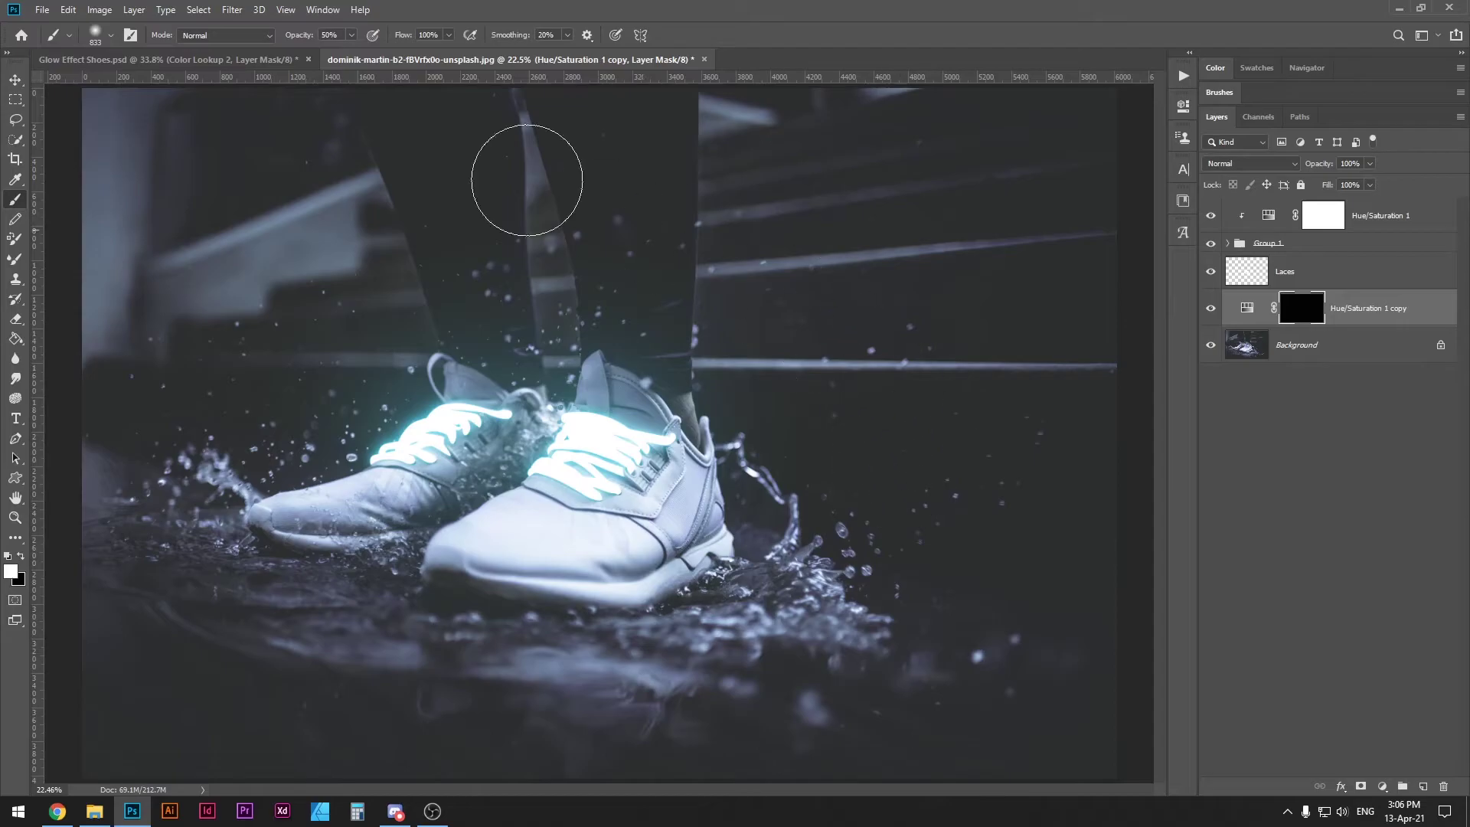
left_click_drag(468, 427, 570, 444, "alt")
key("Return")
left_click(407, 492)
left_click(464, 415)
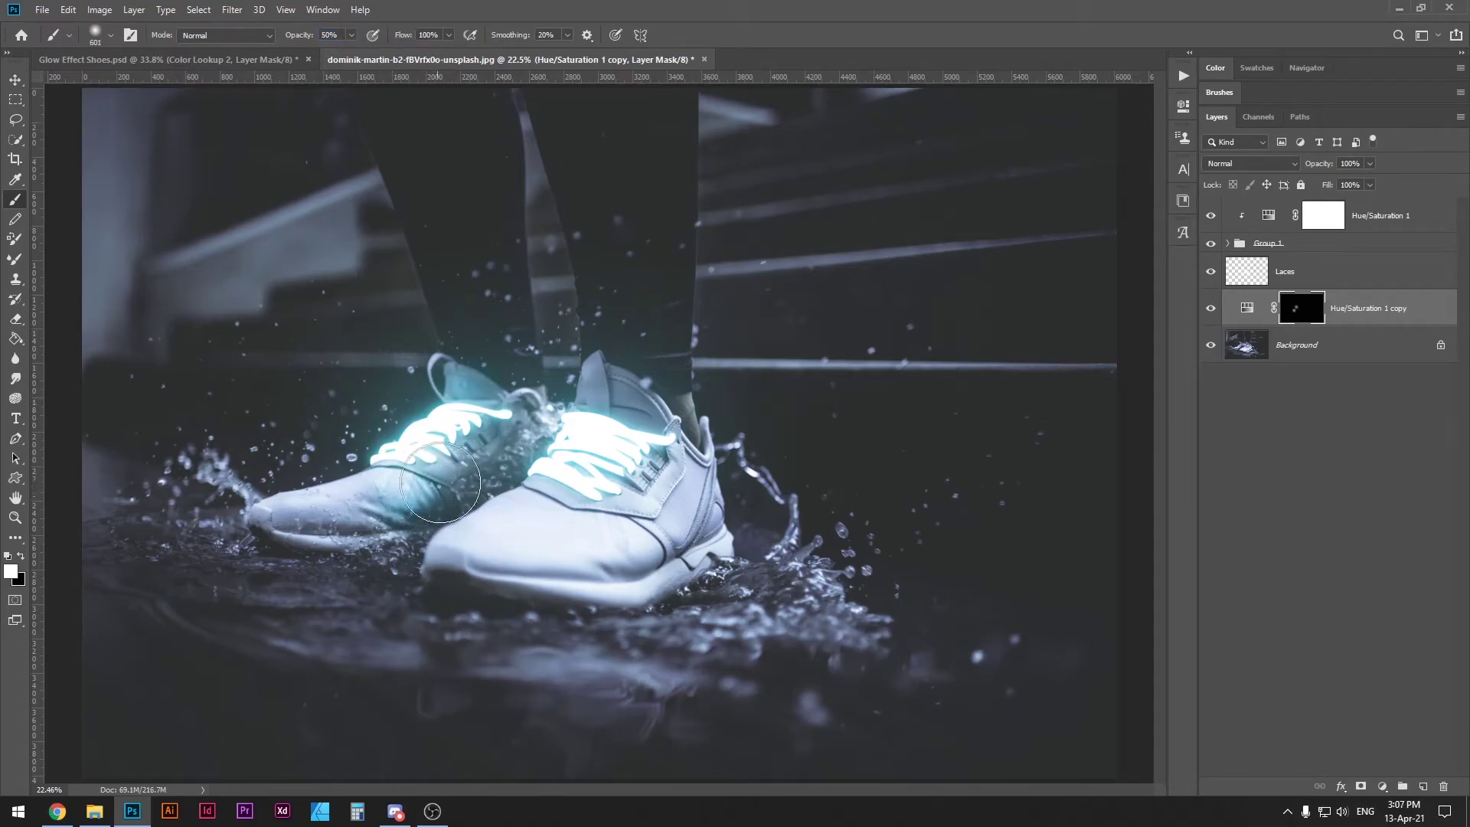
left_click(436, 478)
left_click(493, 458)
left_click(607, 427)
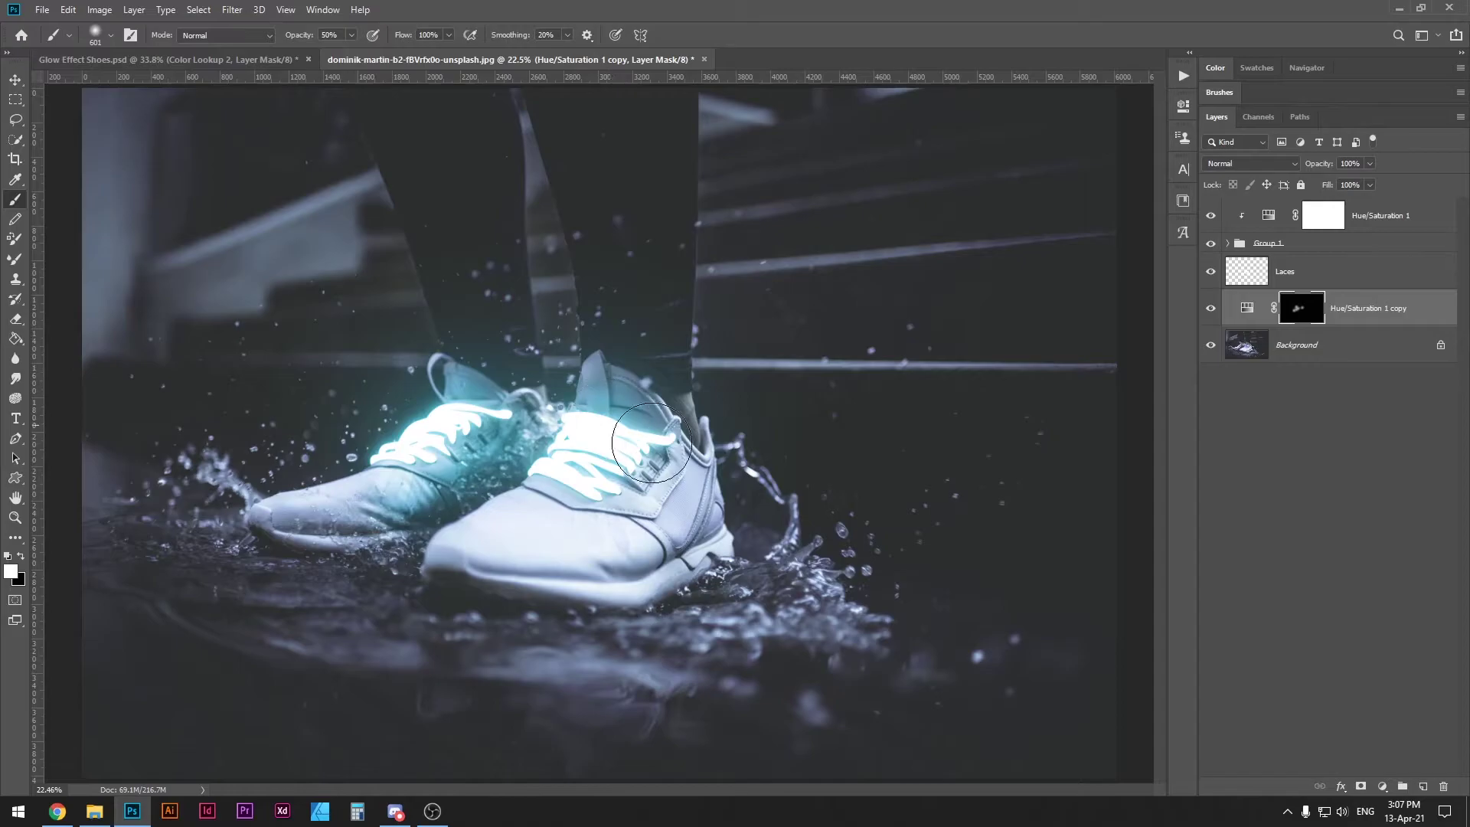
left_click(603, 404)
left_click(565, 491)
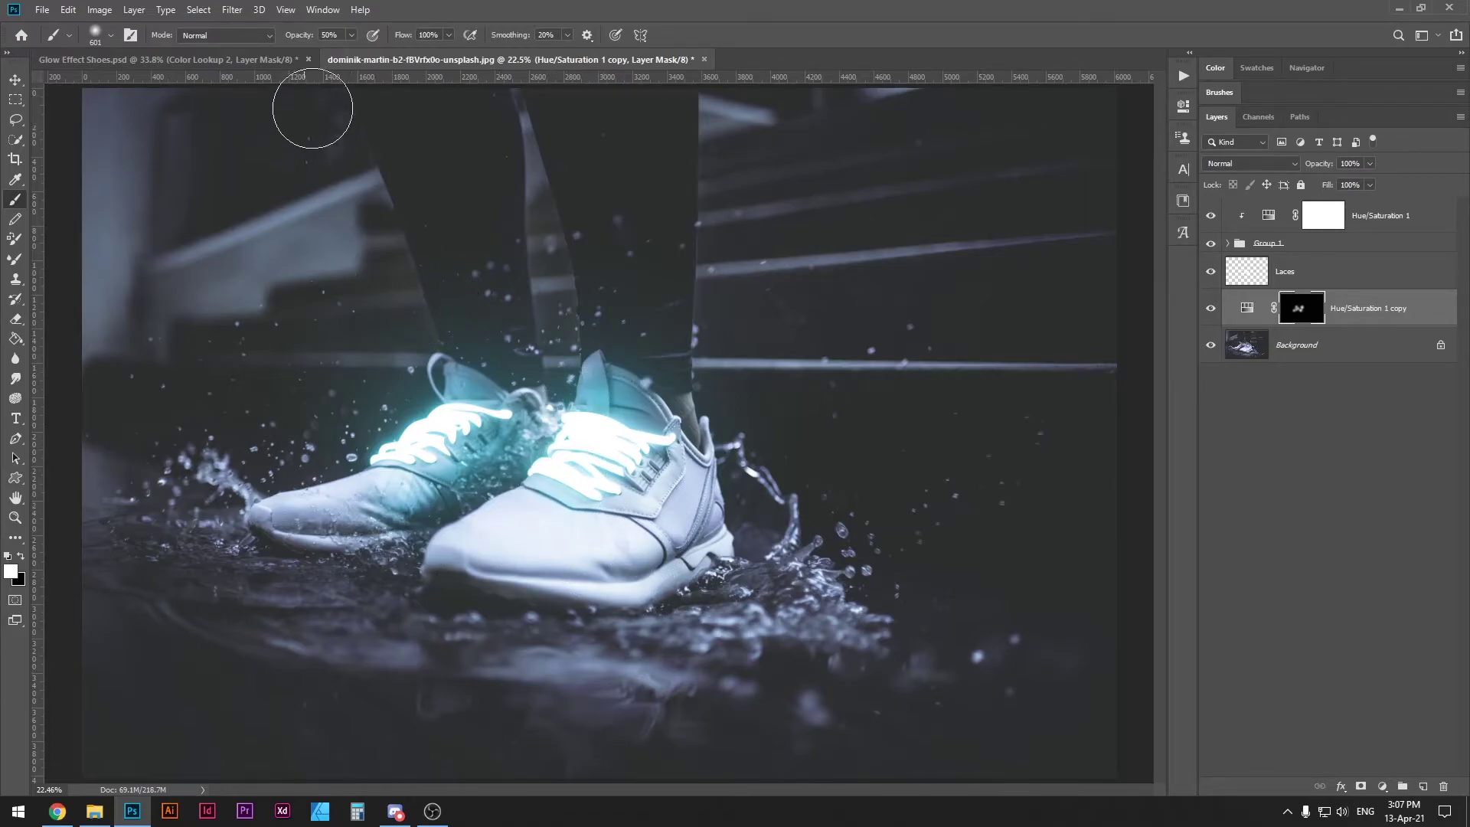
Paint more glow tint onto both shoes around the laces on the mask with a smaller white brush at 25% opacity.
left_click_drag(300, 36, 286, 37)
mouse_move(644, 476)
left_mouse_down()
mouse_move(668, 489)
mouse_move(652, 459)
left_mouse_up()
left_click(627, 485)
key("bracketleft")
key("bracketleft")
mouse_move(356, 492)
left_mouse_down()
mouse_move(531, 443)
mouse_move(325, 514)
mouse_move(546, 426)
mouse_move(434, 505)
mouse_move(484, 522)
left_mouse_up()
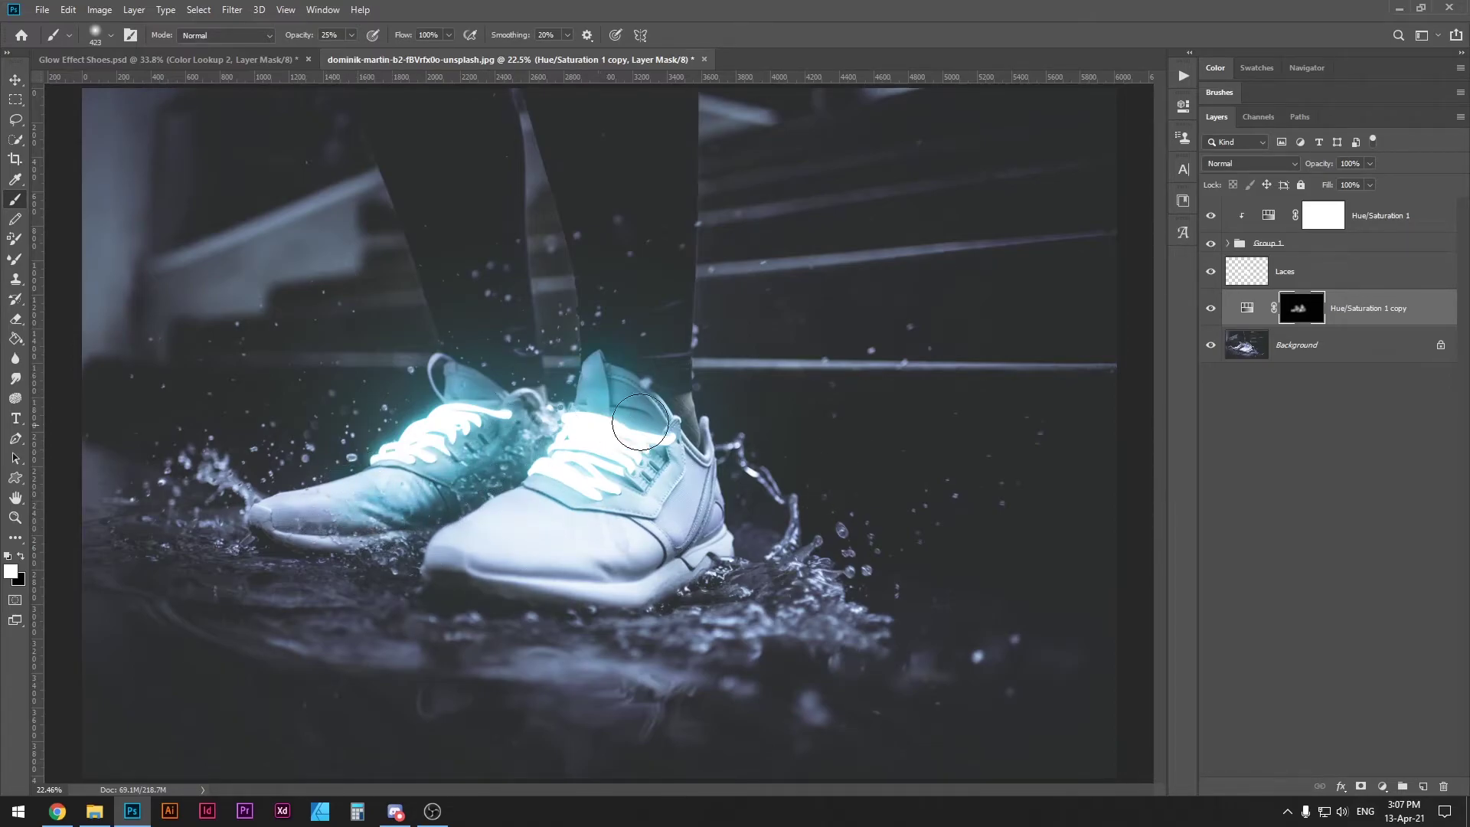
mouse_move(640, 422)
left_mouse_down()
mouse_move(673, 479)
mouse_move(449, 374)
mouse_move(465, 539)
mouse_move(536, 363)
left_mouse_up()
Paint a faint glow reflection over the water around the shoes on the mask with a 1225 px white brush at 10% opacity.
mouse_move(580, 609)
left_mouse_down()
mouse_move(647, 599)
mouse_move(648, 582)
left_mouse_up()
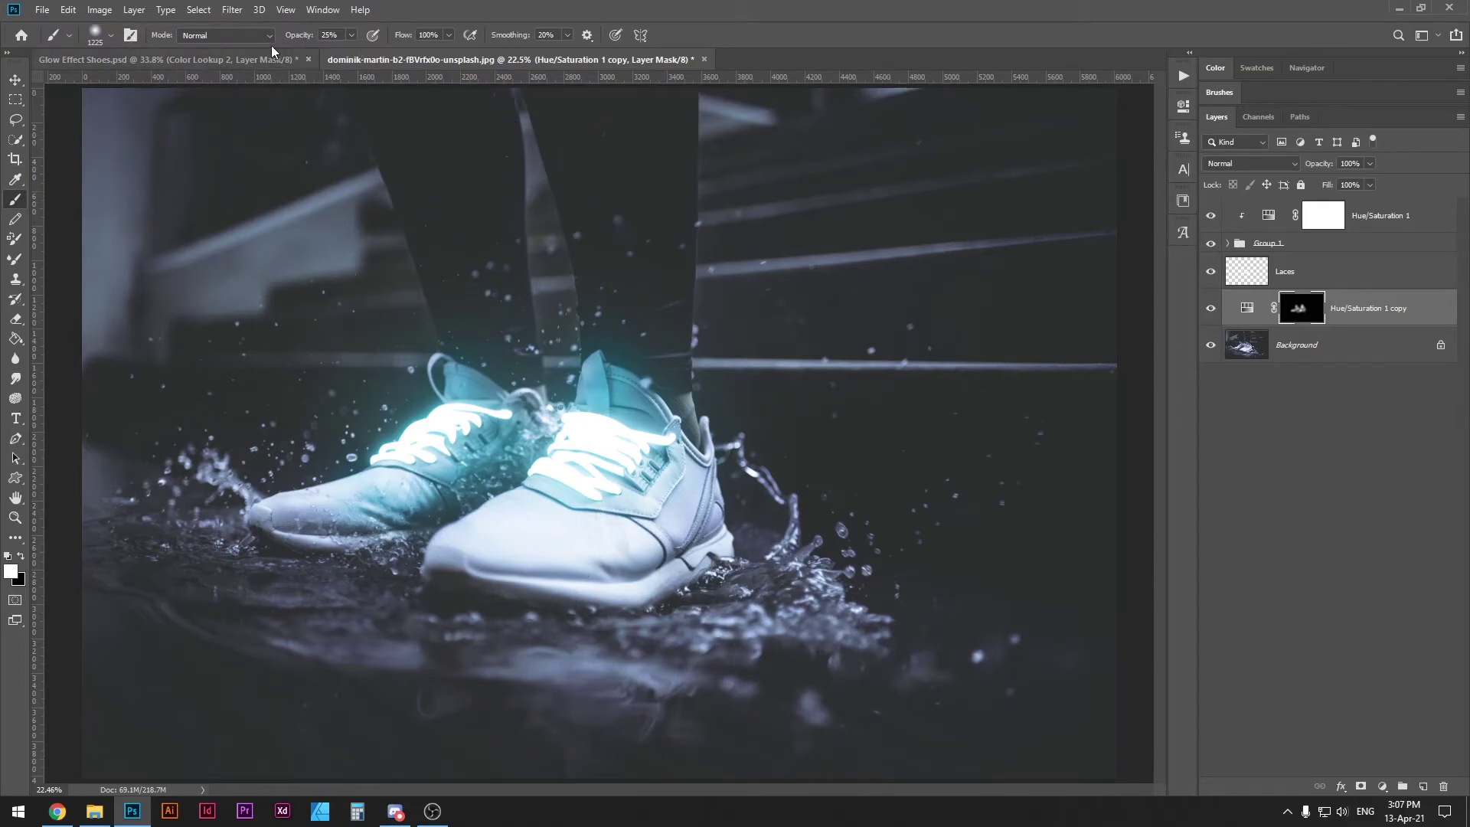
key("1")
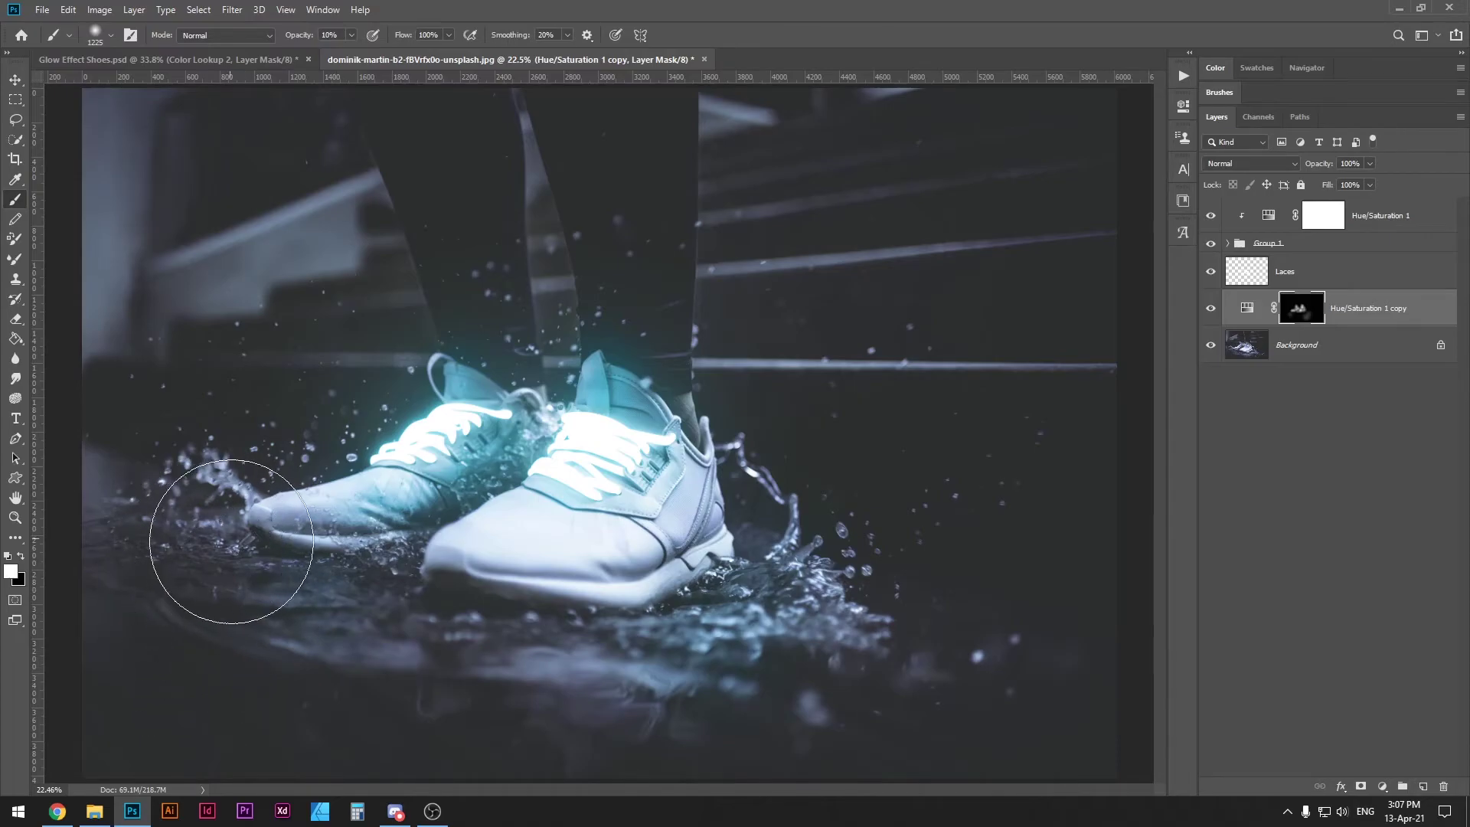
mouse_move(232, 541)
left_mouse_down()
mouse_move(592, 763)
mouse_move(914, 682)
mouse_move(657, 678)
mouse_move(450, 746)
mouse_move(632, 745)
mouse_move(659, 729)
mouse_move(500, 769)
mouse_move(701, 689)
mouse_move(627, 726)
mouse_move(771, 600)
mouse_move(770, 641)
mouse_move(659, 540)
left_mouse_up()
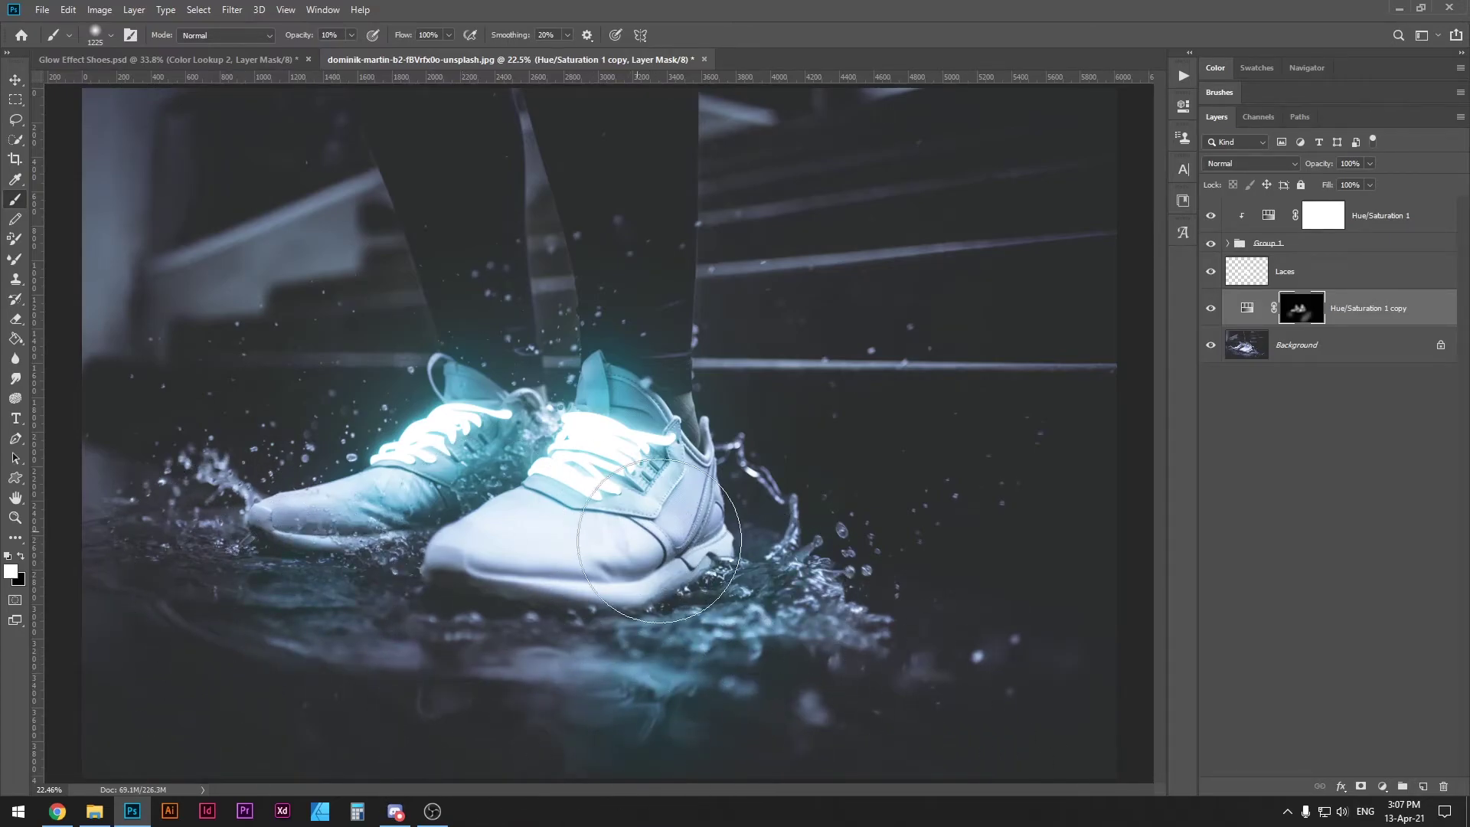
key("v")
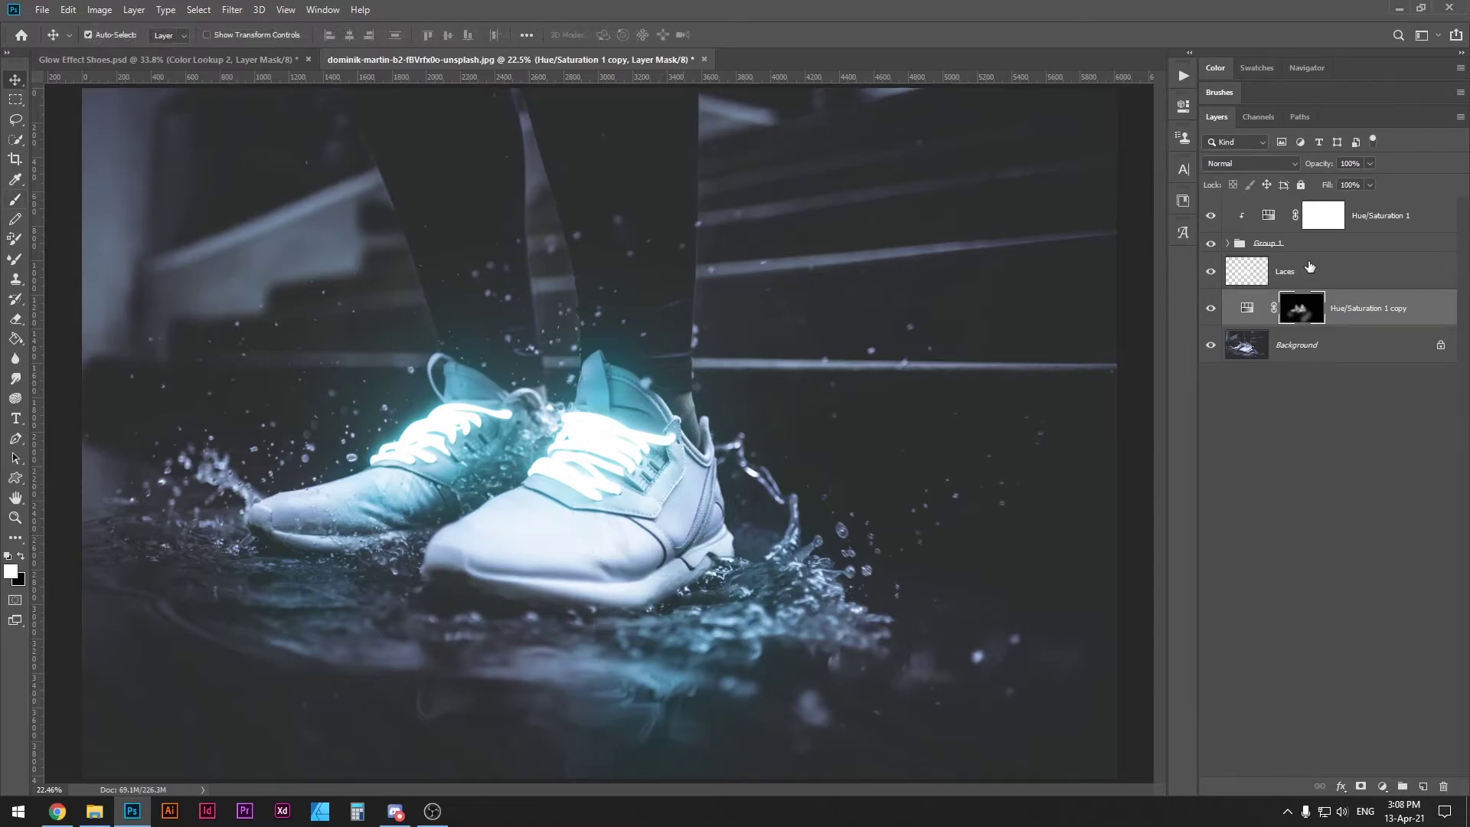
Set the Laces layer's opacity to 10%.
left_click(1283, 277)
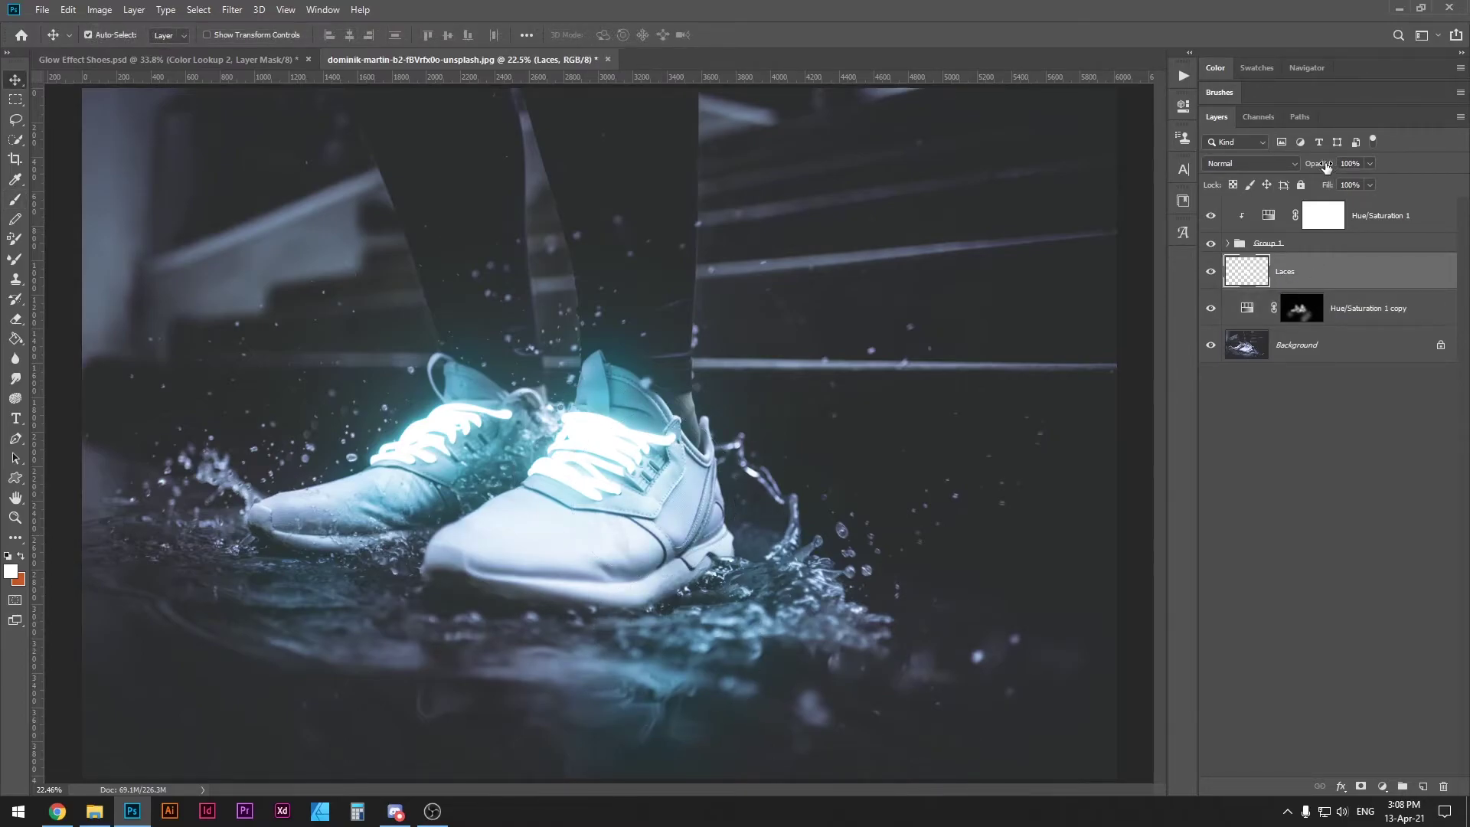
left_click_drag(1326, 165, 1258, 181)
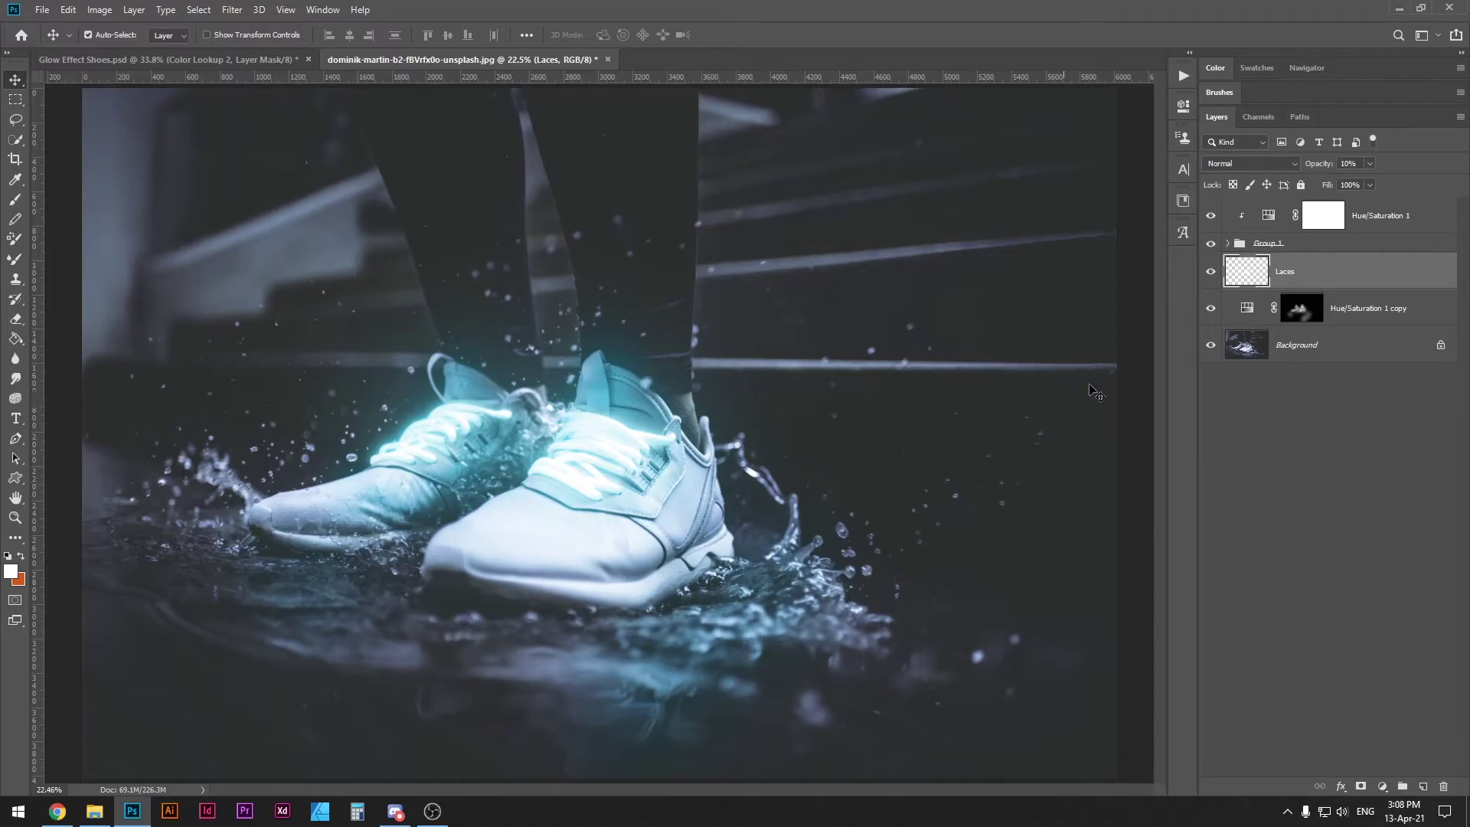
left_click(1210, 275)
Try a different hue on the Hue/Saturation 1 adjustment, undoing the change and inspecting the copy's settings.
left_click(1270, 219)
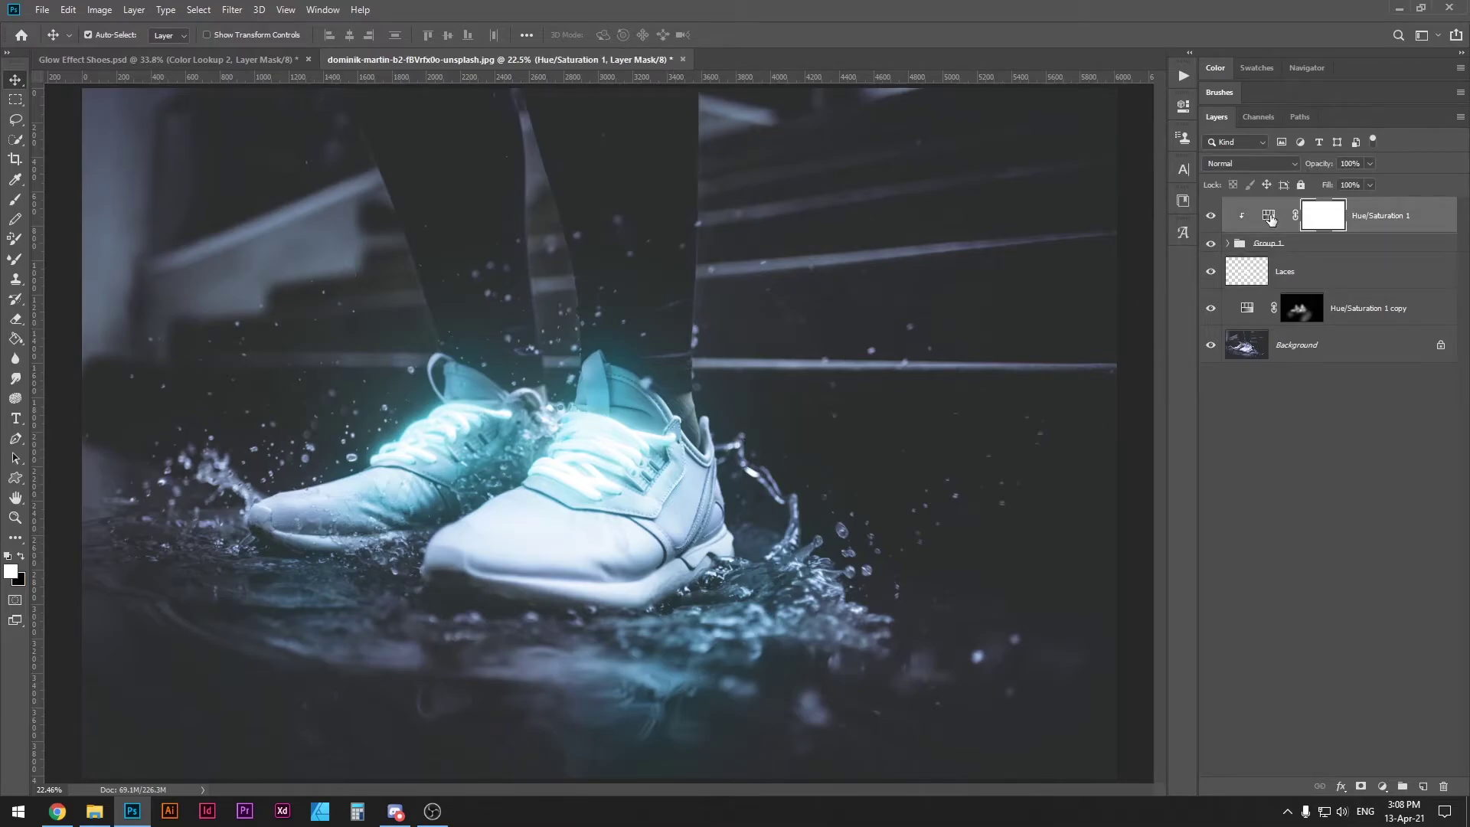
left_click(1268, 217)
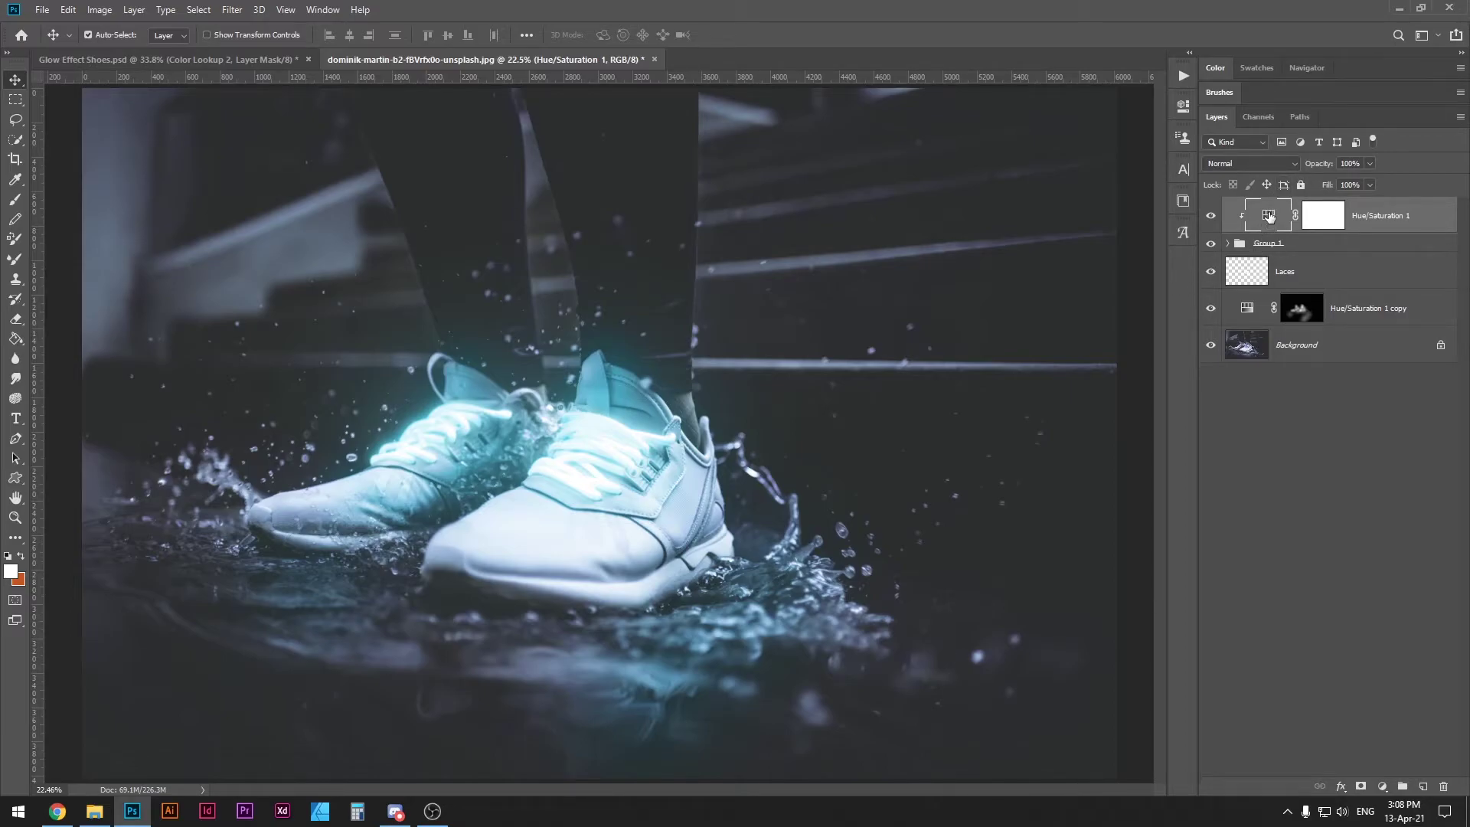
double_click(1269, 217)
left_click_drag(1079, 205, 1137, 211)
left_click(1248, 310)
key("ctrl+z")
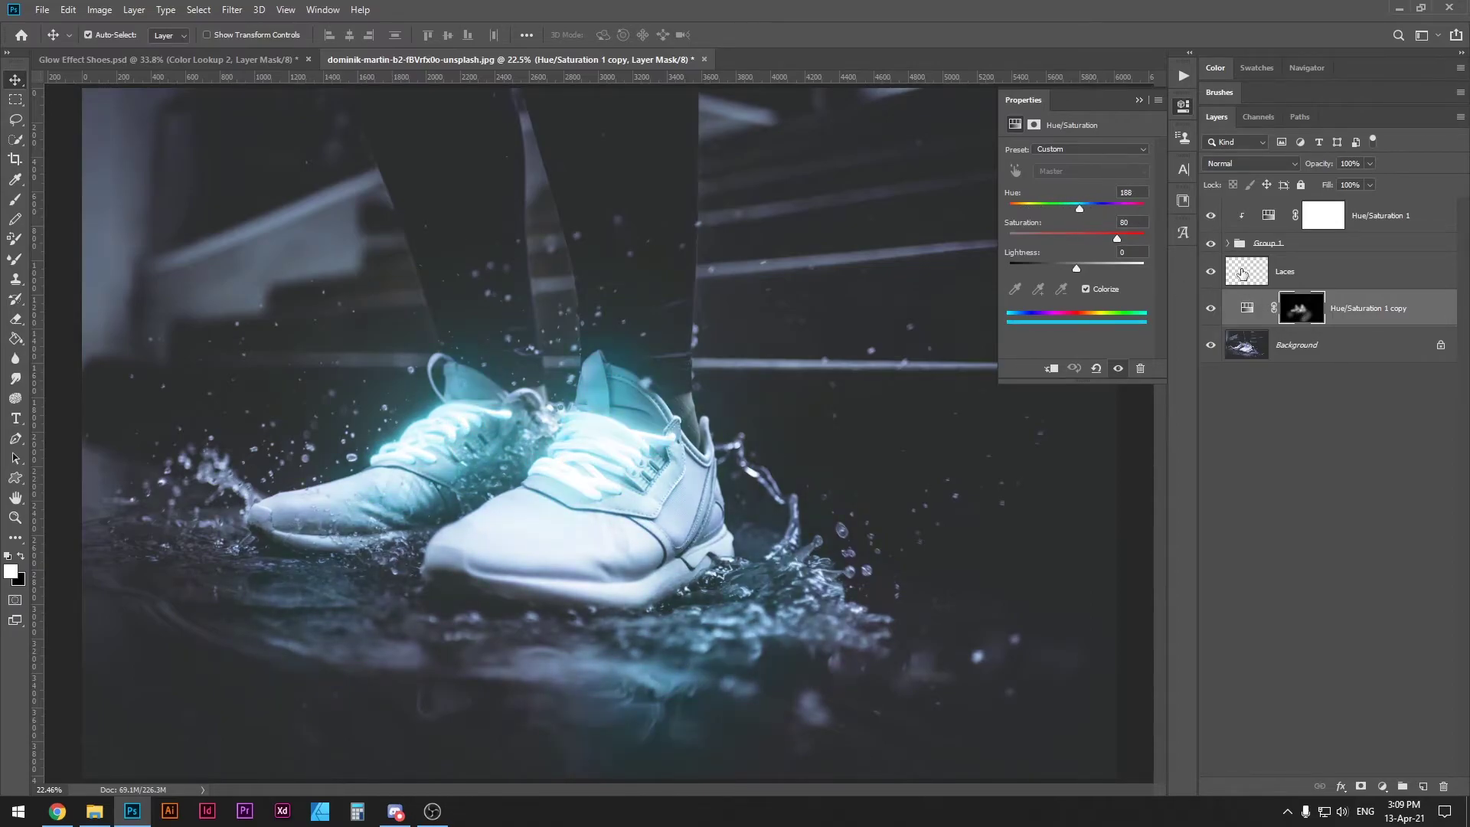
left_click(1270, 217)
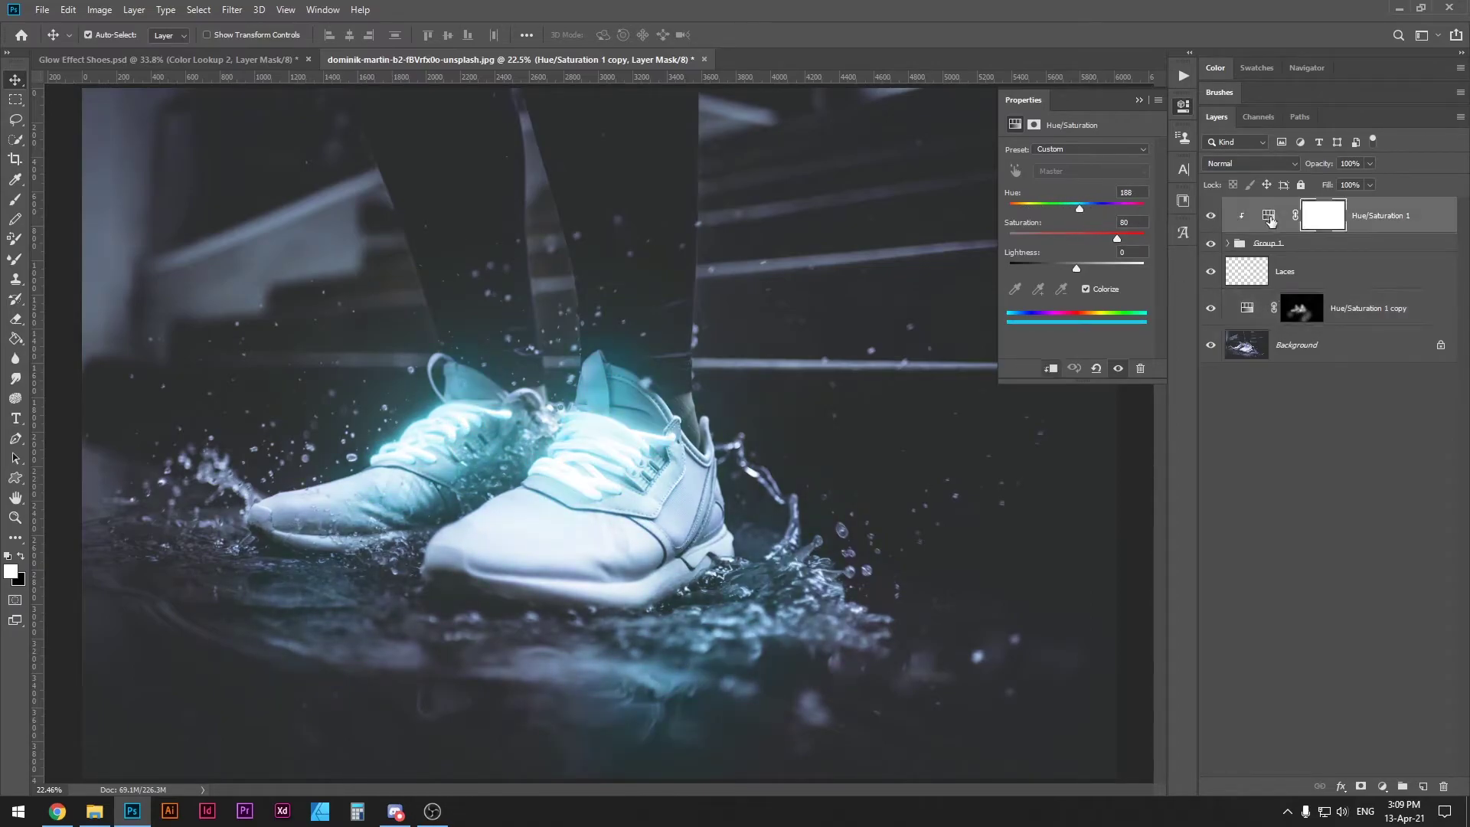
left_click(1139, 101)
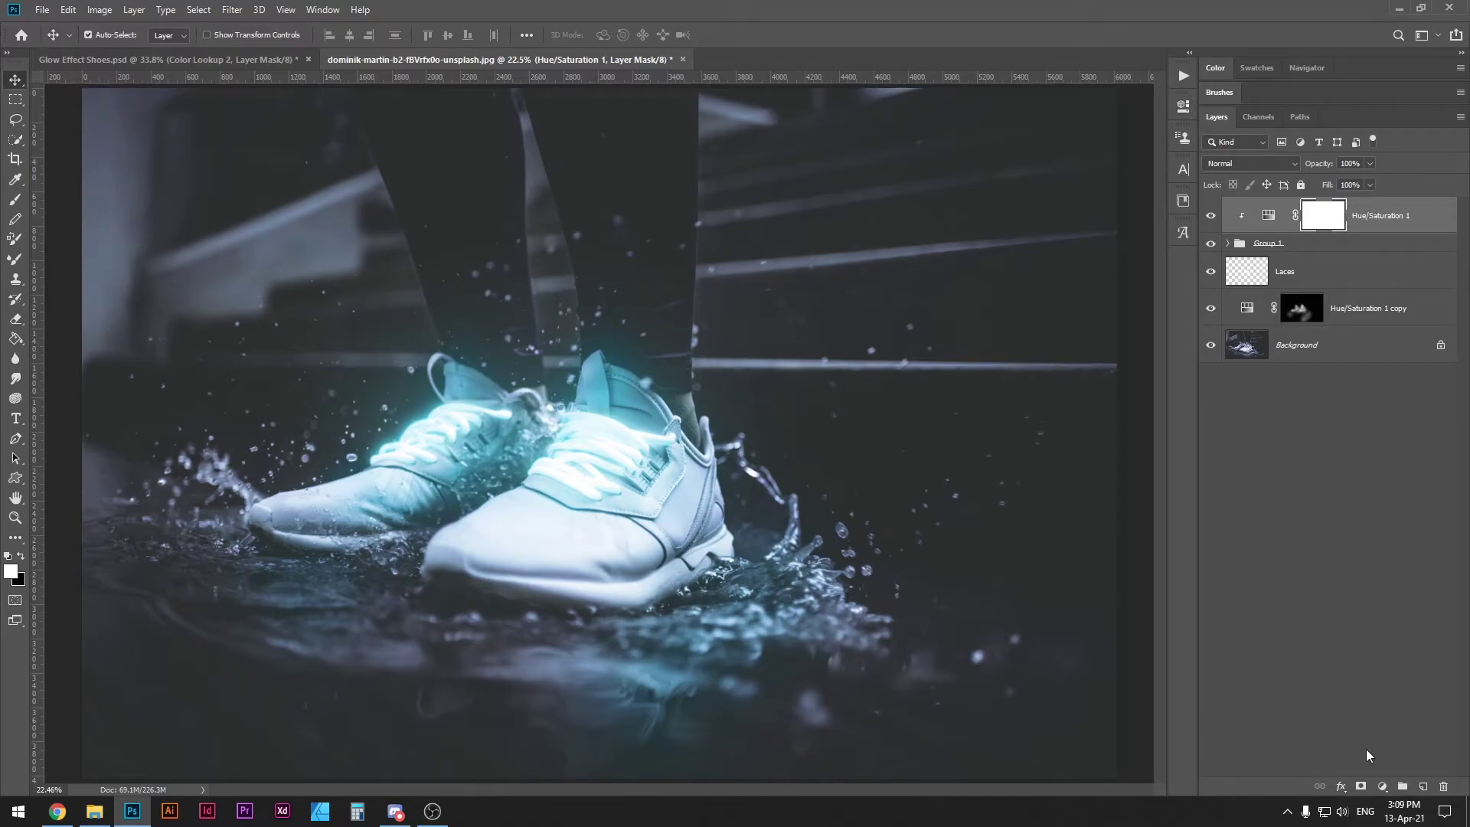
Add a Color Lookup adjustment layer on top with the Soft_Warming.look 3D LUT and set its opacity to 20%.
left_click(1382, 786)
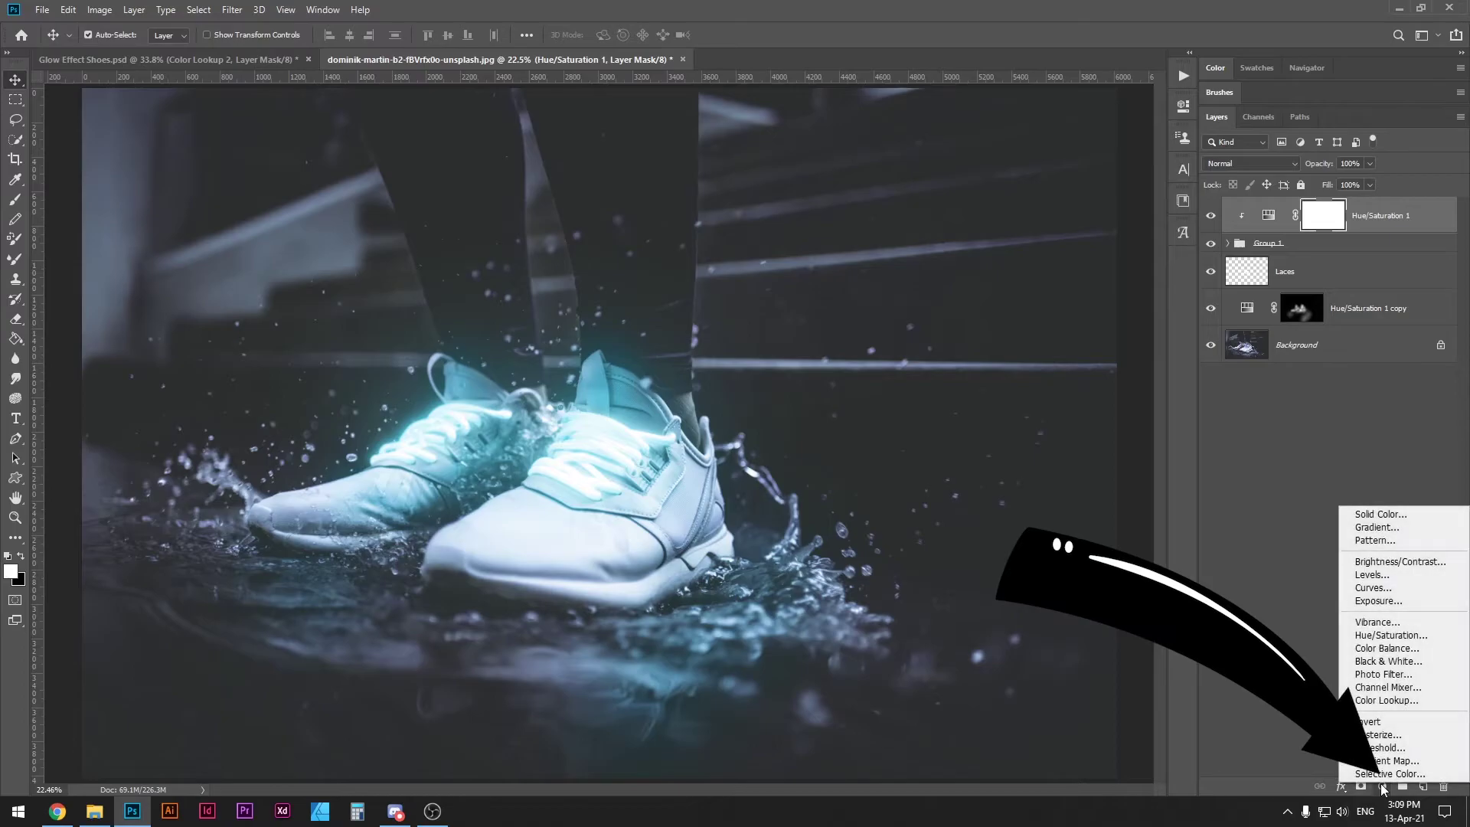
left_click(1391, 700)
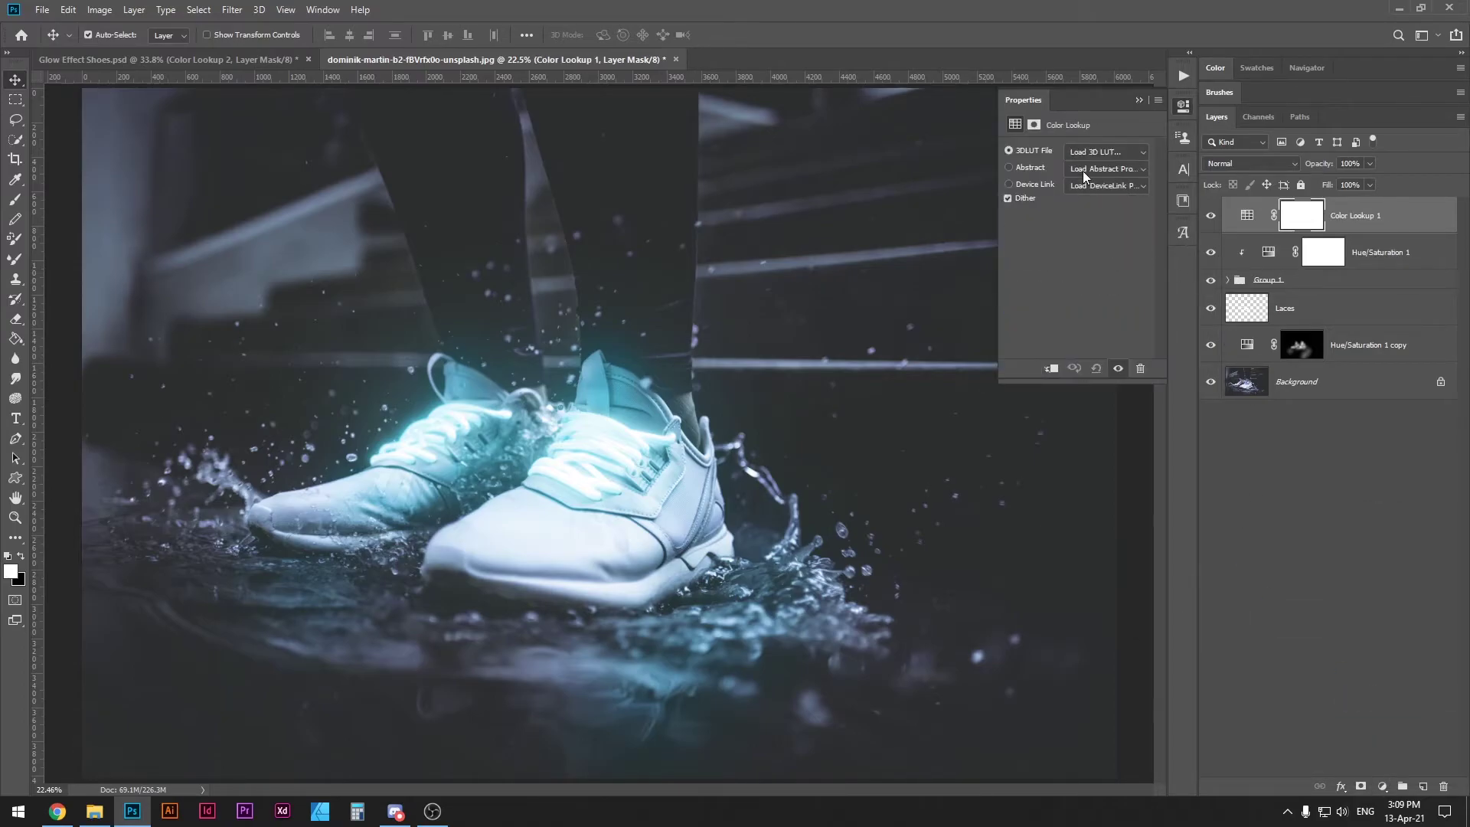
left_click(1097, 153)
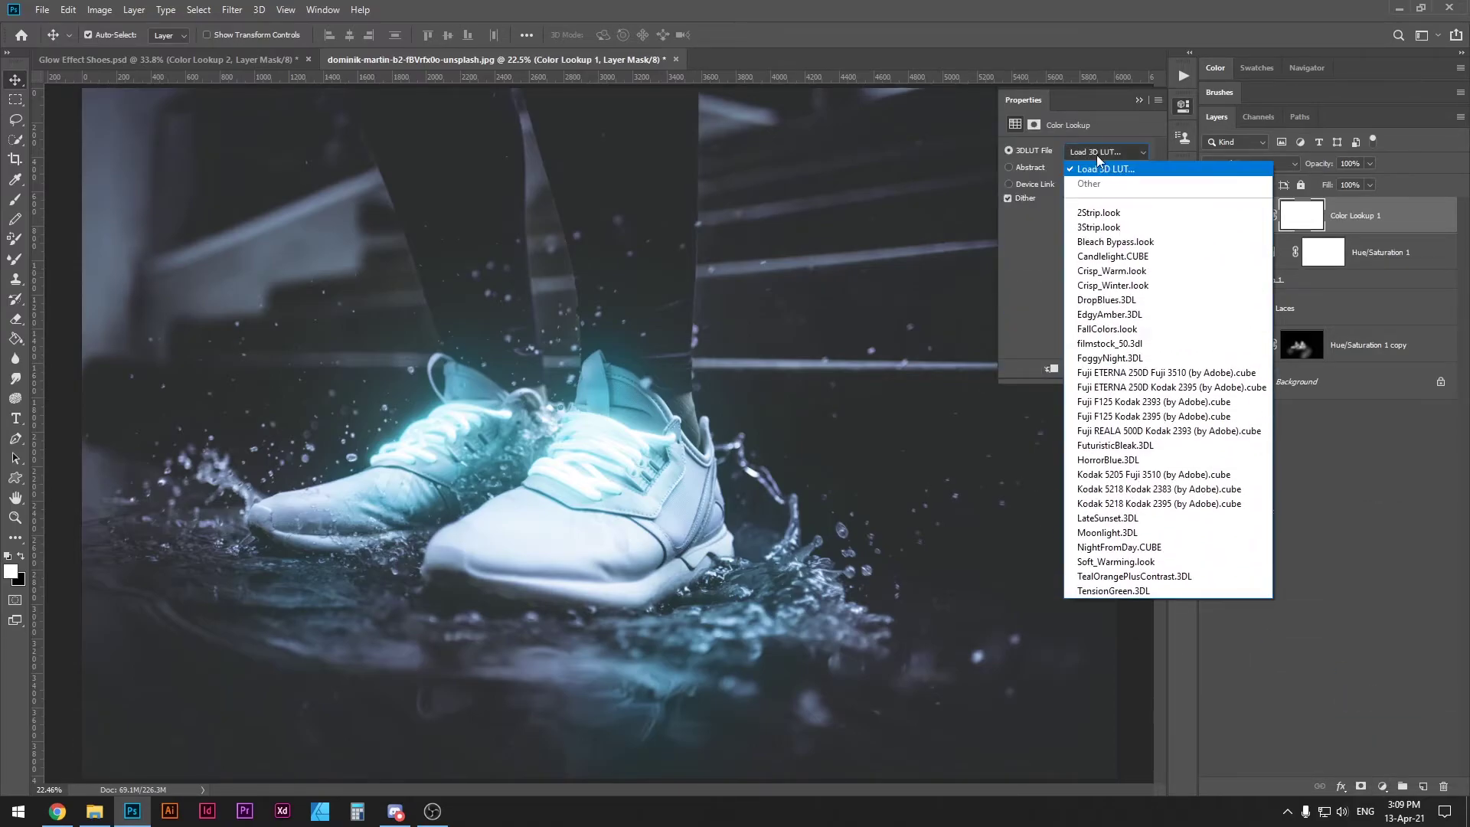
left_click(1116, 563)
left_click_drag(1317, 172, 1258, 171)
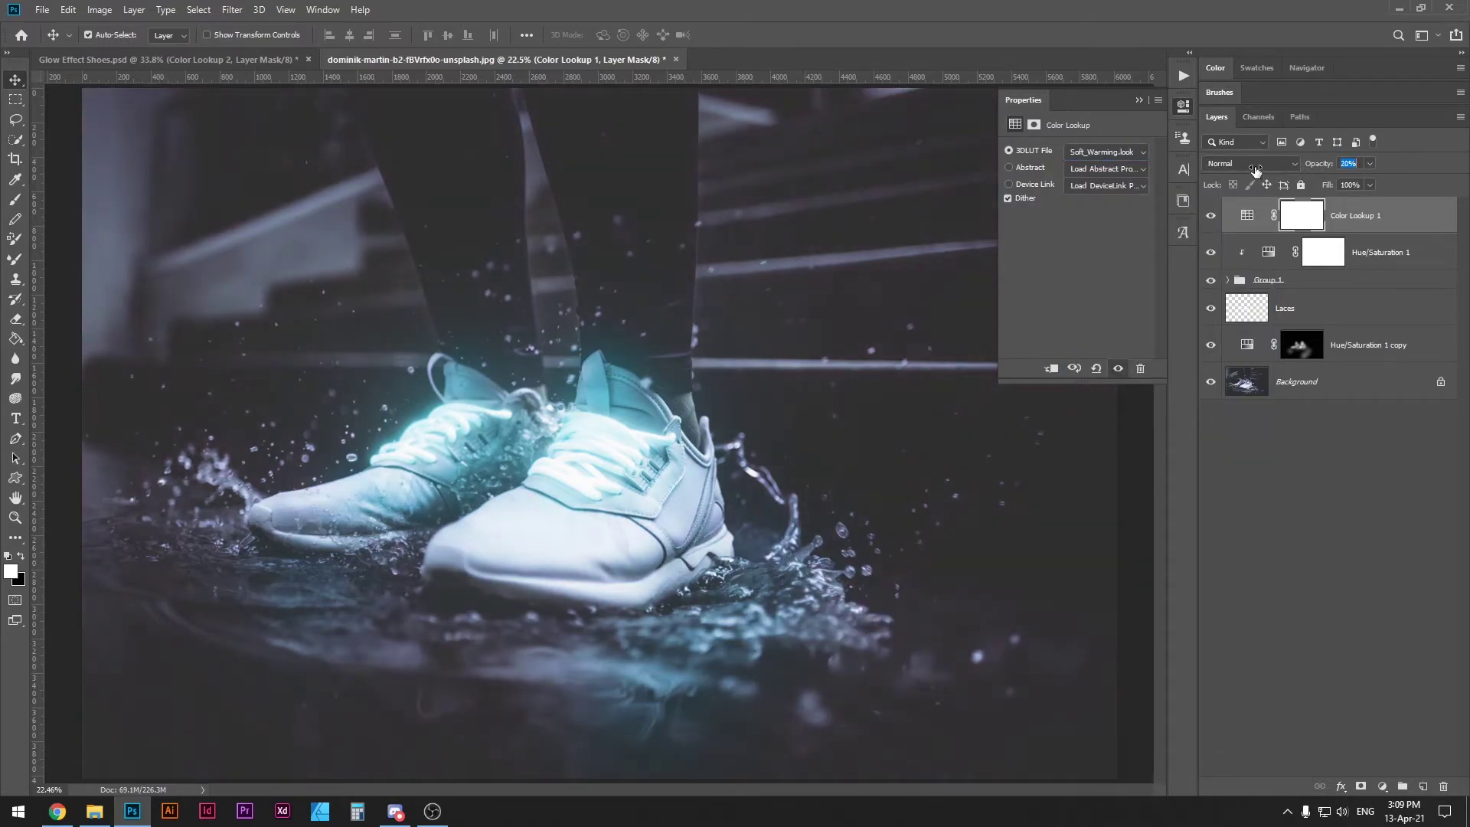
Compare the photo with the Color Lookup layer hidden and shown, and view the Glow Effect Shoes.psd document for reference.
left_click(1211, 218)
left_click(1211, 219)
left_click(221, 60)
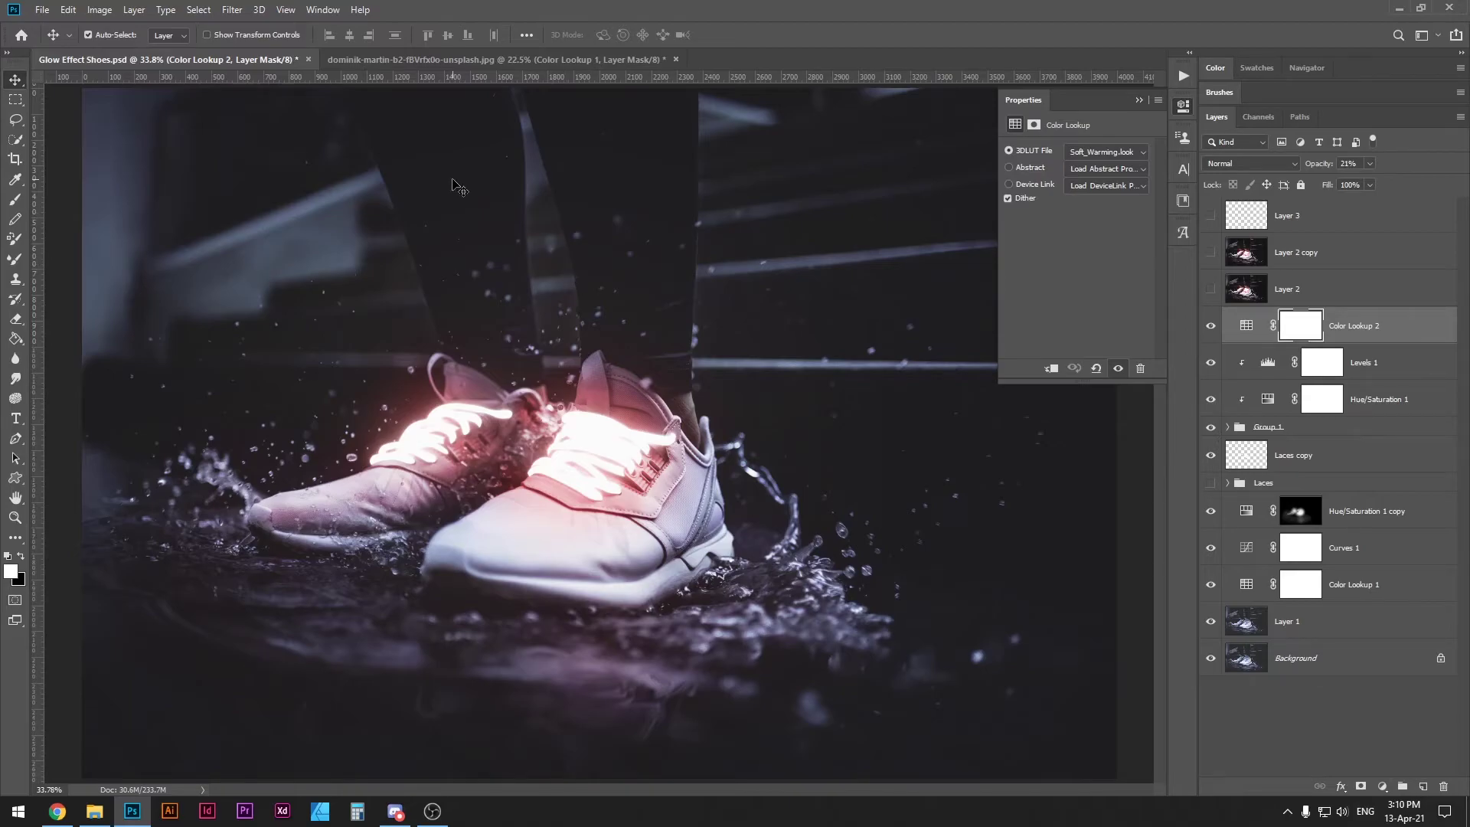
left_click(435, 59)
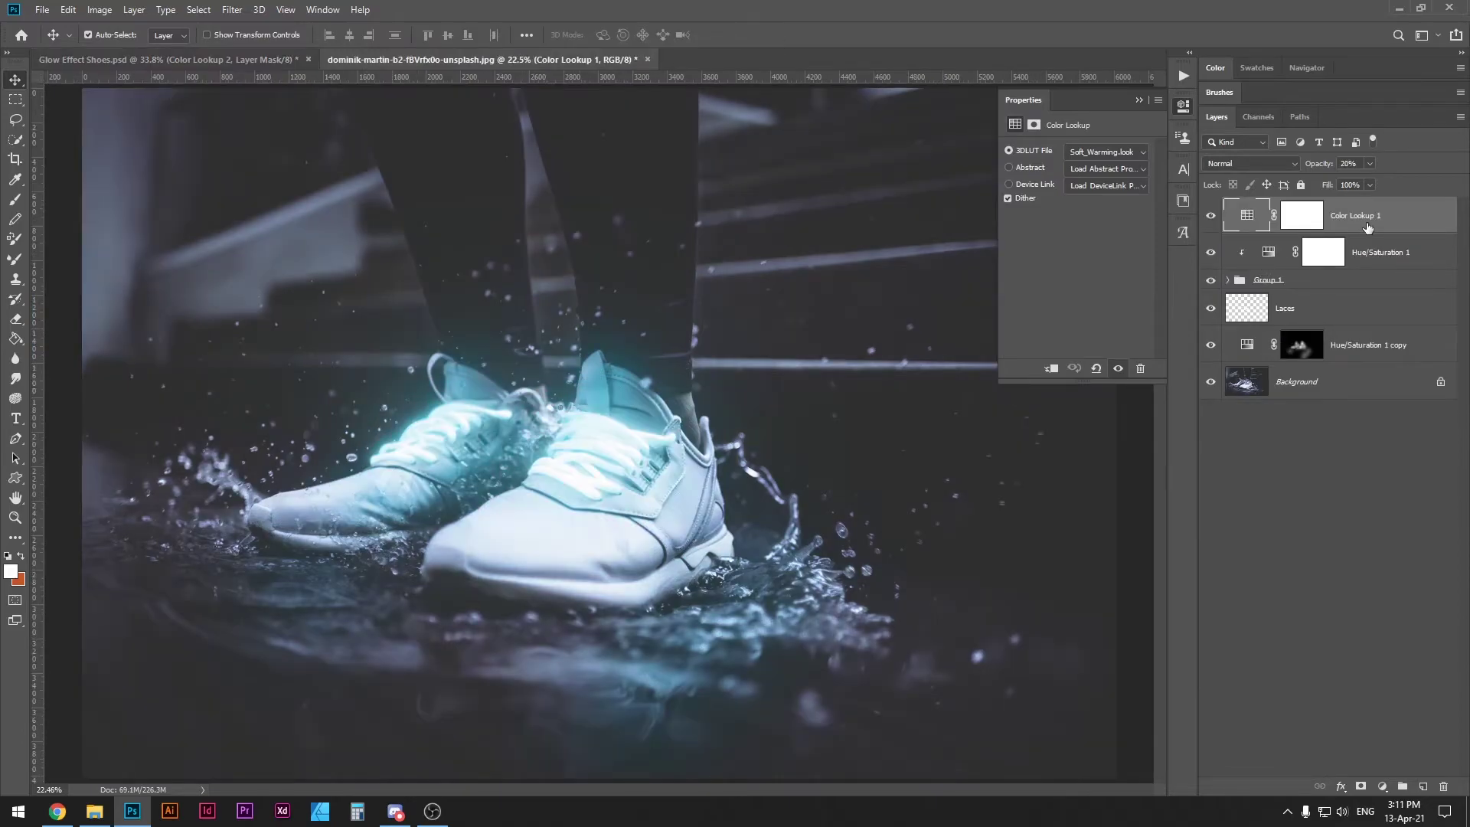
Stamp all visible layers into a new top layer and open it in the Camera Raw filter.
key("ctrl+alt+shift+e")
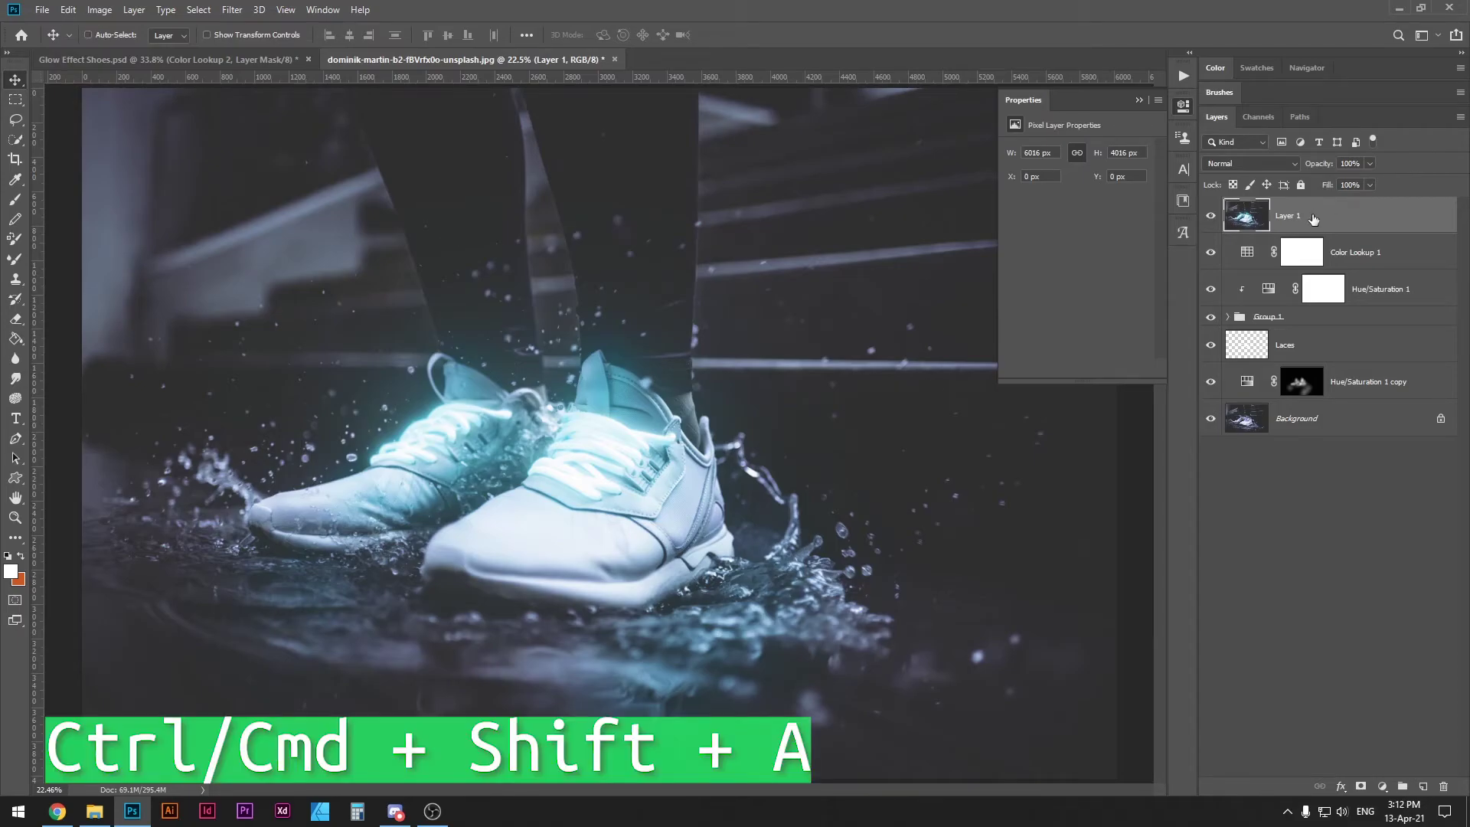
key("ctrl+shift+a")
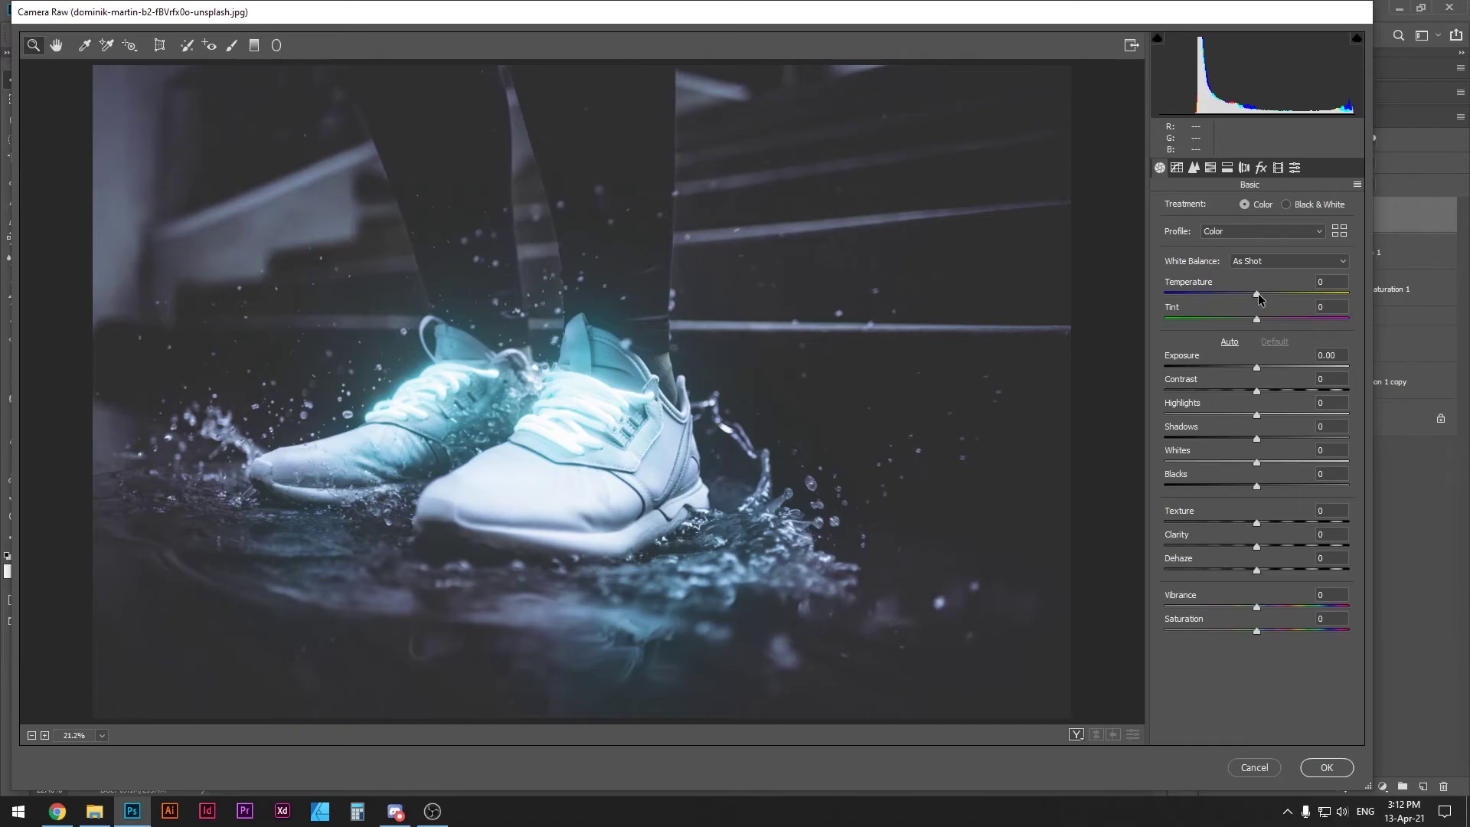
Set Temperature to -6, Exposure +0.15, Contrast +15, Highlights +8, Shadows -37, Whites +17 and Blacks -28 in Camera Raw.
left_click_drag(1256, 298, 1251, 297)
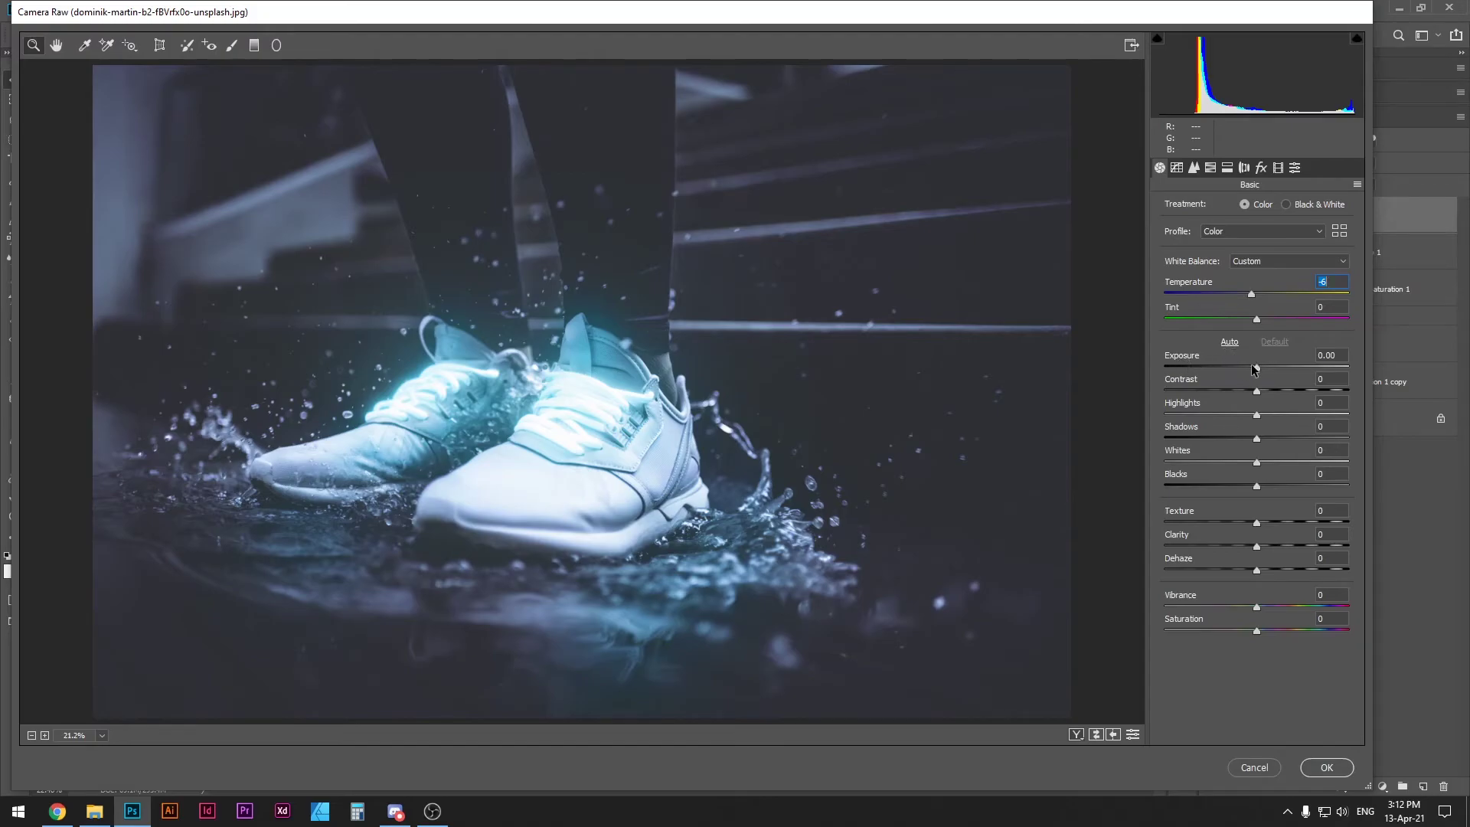
left_click_drag(1258, 369, 1223, 438)
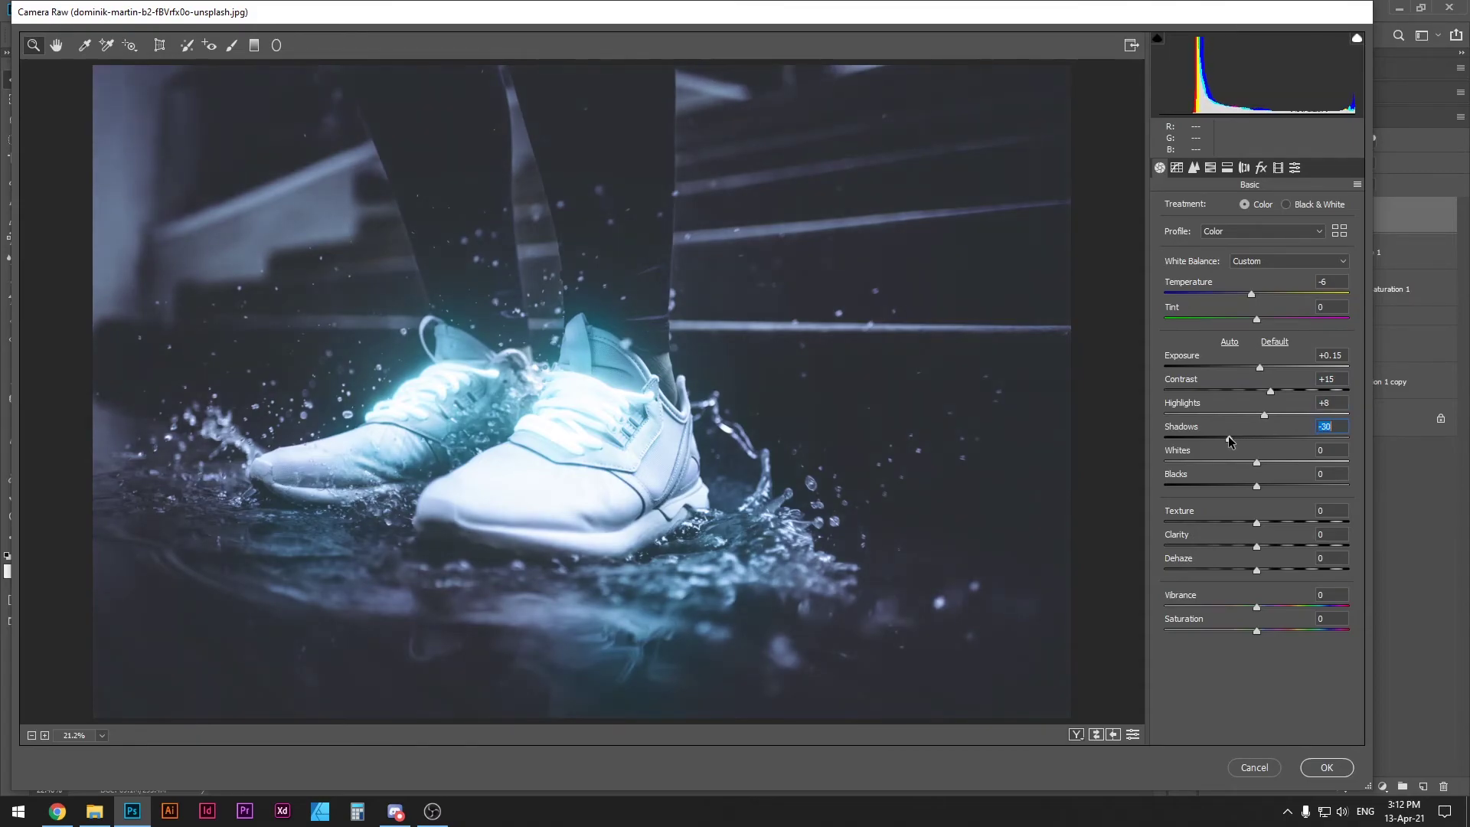
left_click_drag(1258, 488, 1274, 462)
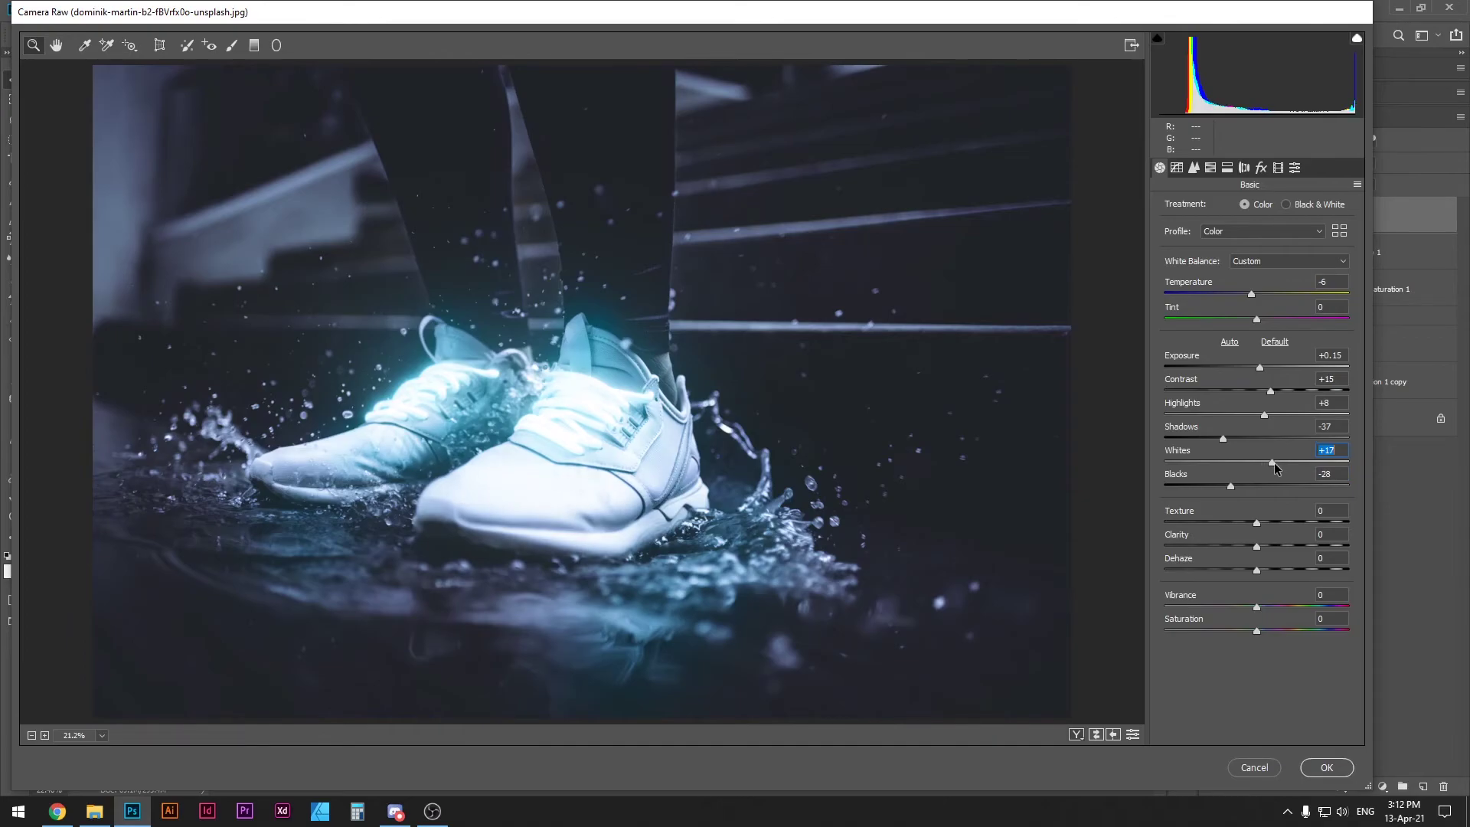
Set Texture to +15 and Clarity to +22 in Camera Raw.
left_click(1258, 526)
left_click_drag(1257, 525, 1261, 527)
left_click_drag(1256, 547, 1269, 550)
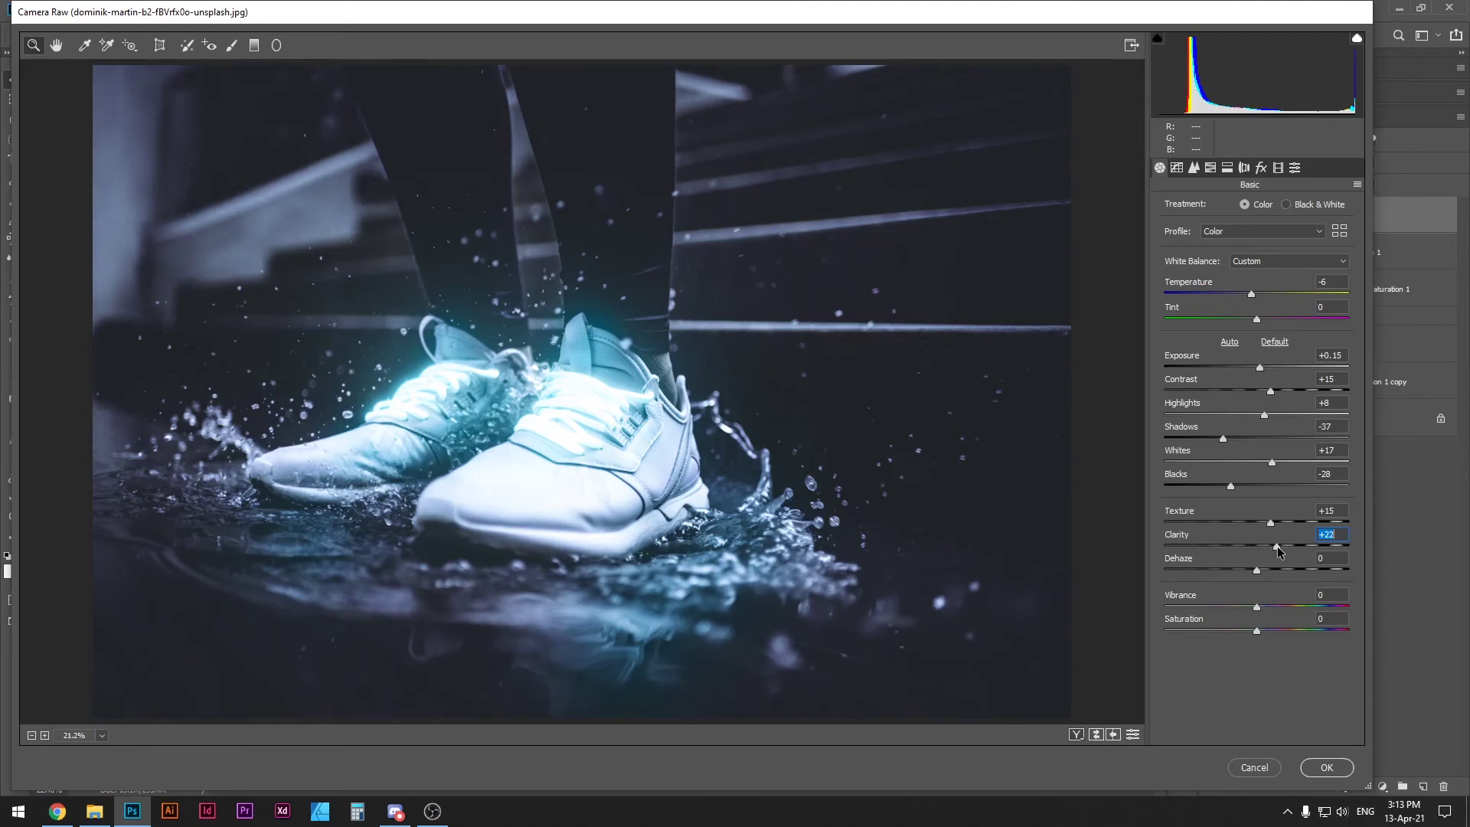
Keep Clarity at +22 and raise Vibrance slightly in the Camera Raw Basic settings.
mouse_move(1296, 546)
left_mouse_down()
mouse_move(1364, 552)
mouse_move(1275, 553)
left_mouse_up()
left_click(1260, 605)
left_click_drag(1260, 605, 1265, 608)
Add film grain with Amount 25 in the Camera Raw effects and apply the filter to the stamped layer.
left_click(1261, 168)
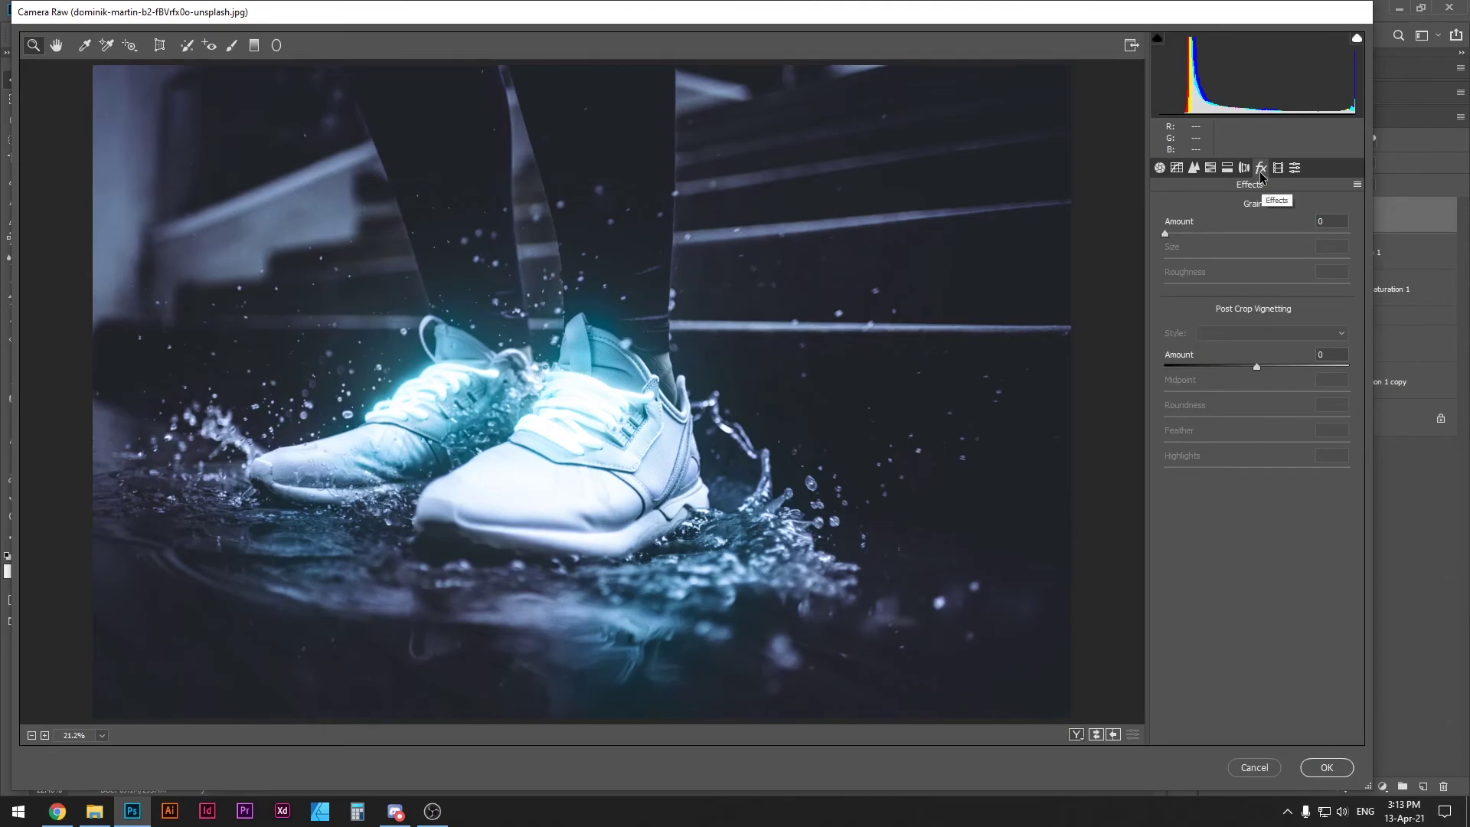
left_click_drag(1165, 232, 1190, 236)
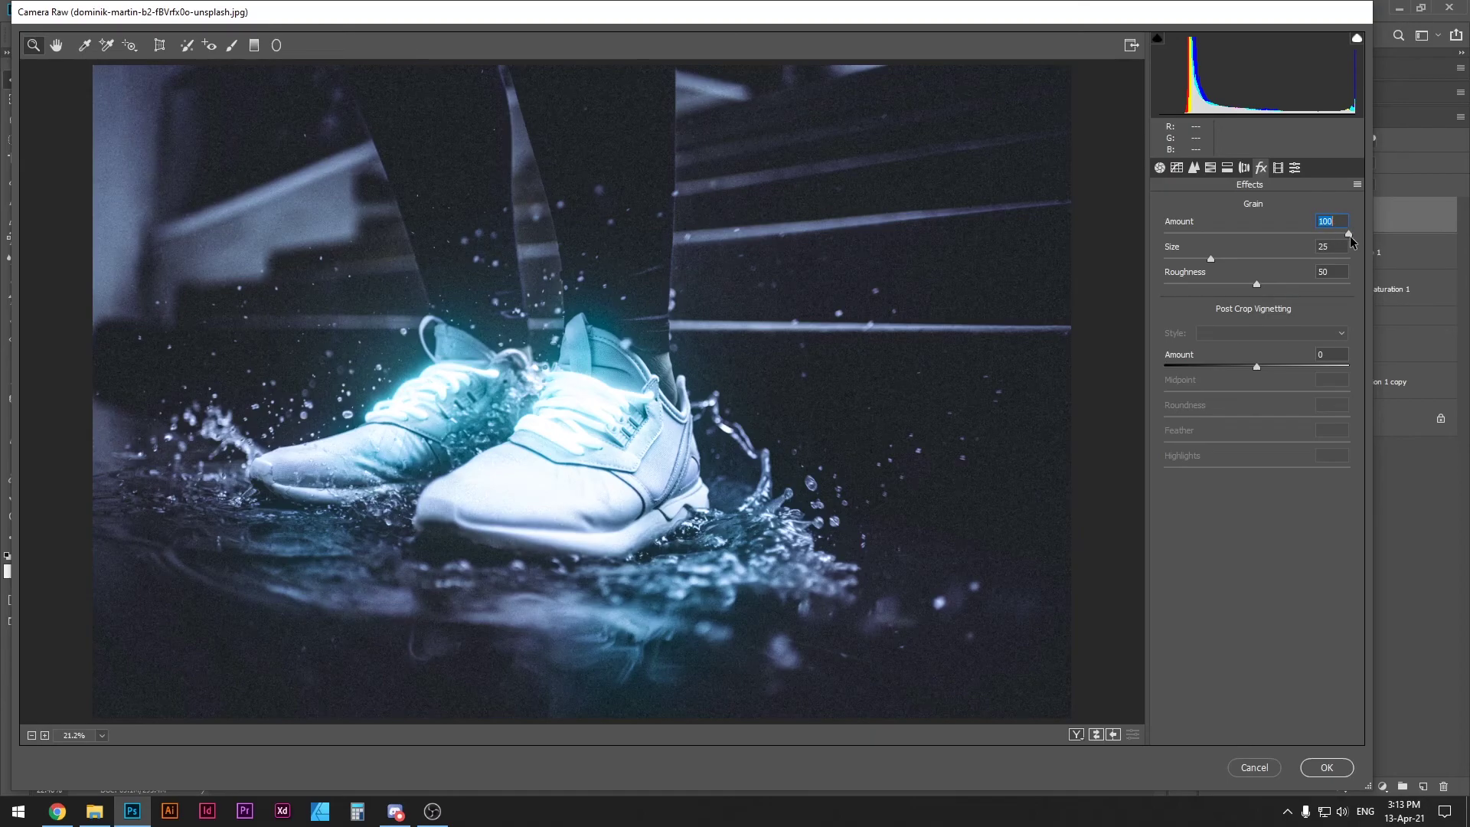
mouse_move(1206, 238)
left_mouse_down()
mouse_move(1164, 236)
mouse_move(1208, 239)
left_mouse_up()
left_click(1327, 767)
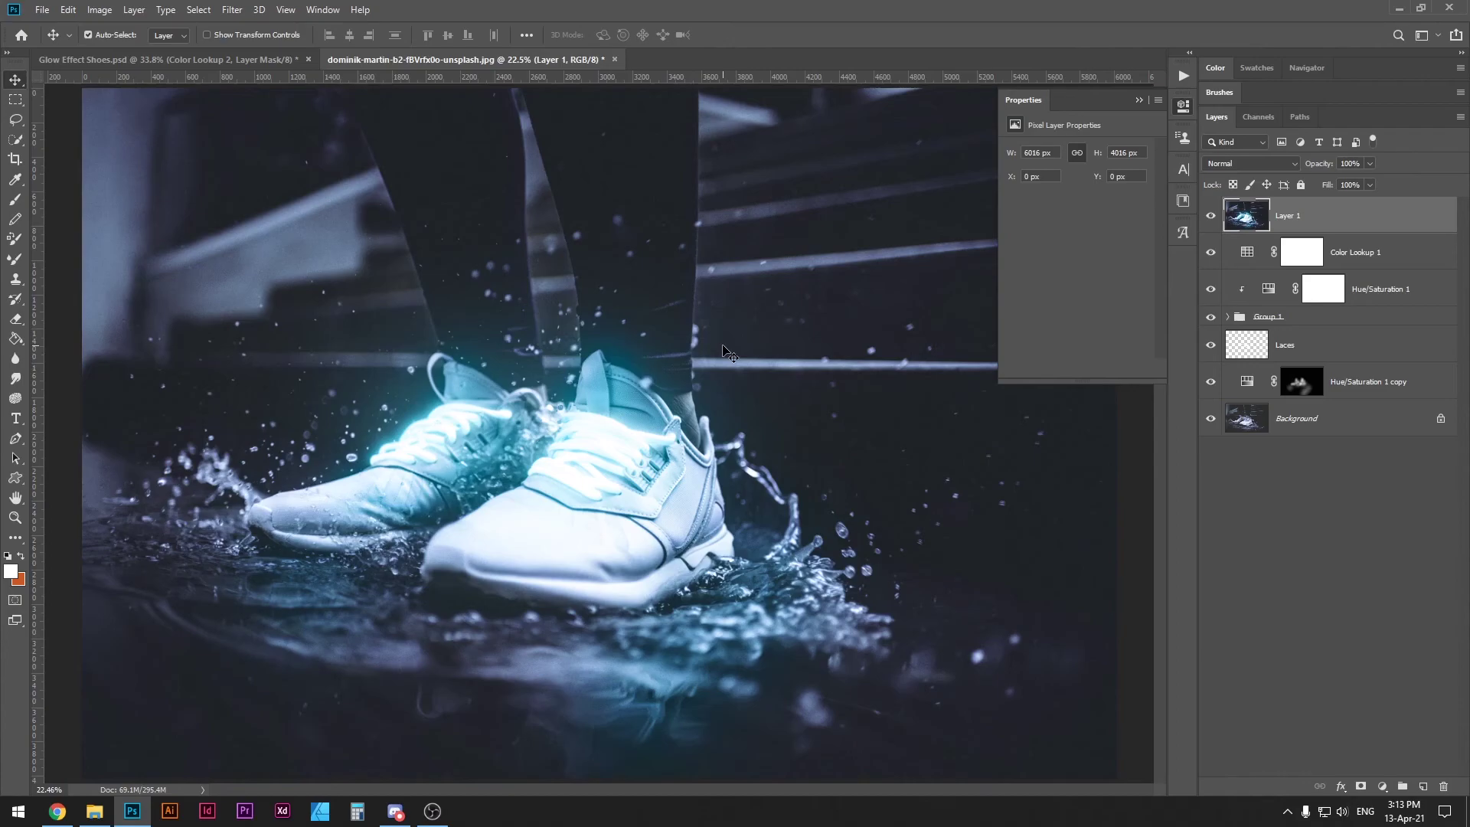
Compare the photo with the Camera Raw layer, Layer 1, hidden and shown several times, leaving it shown.
left_click(1211, 217)
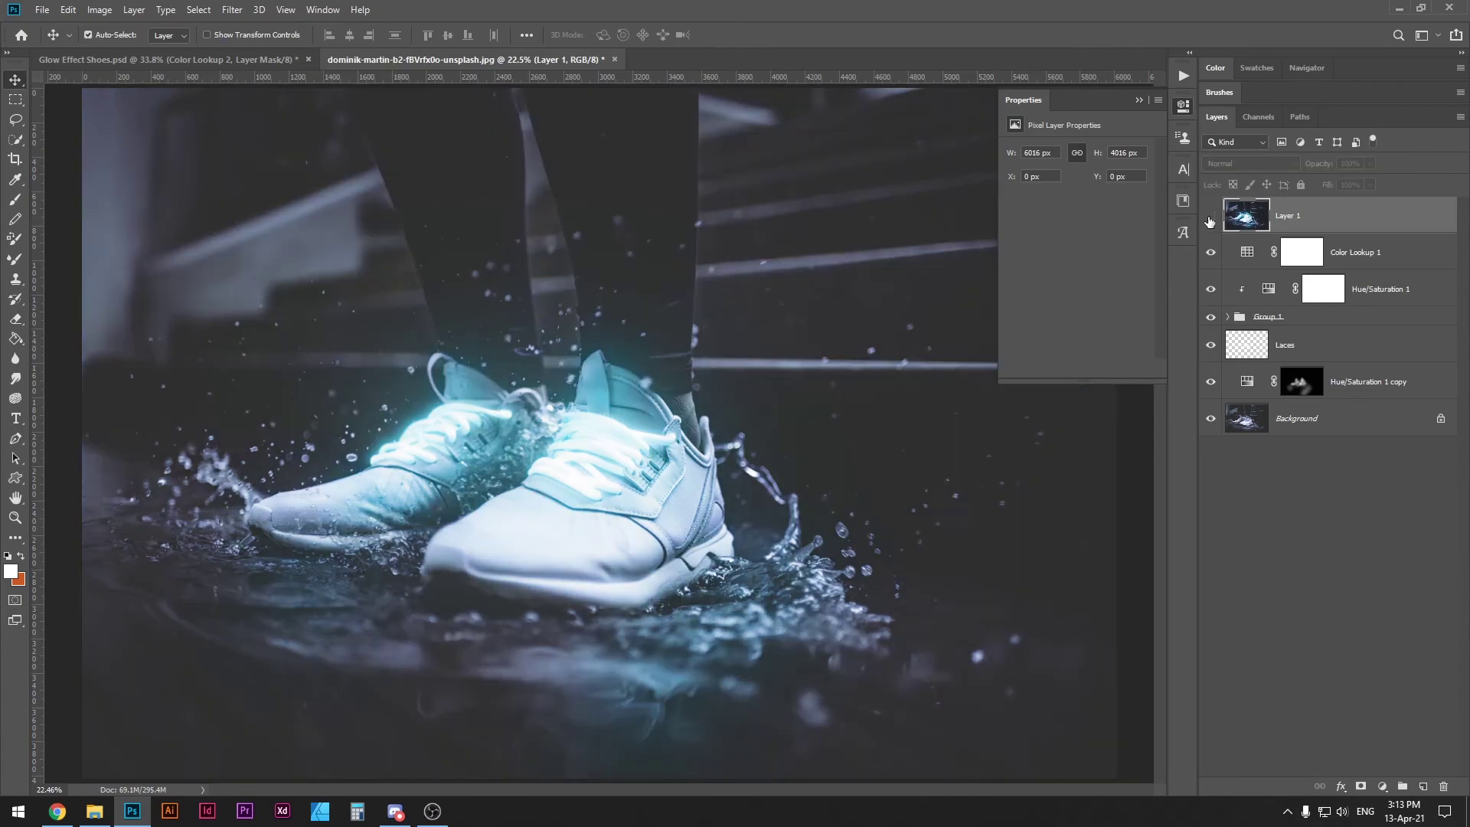
left_click(1210, 217)
left_click(1211, 217)
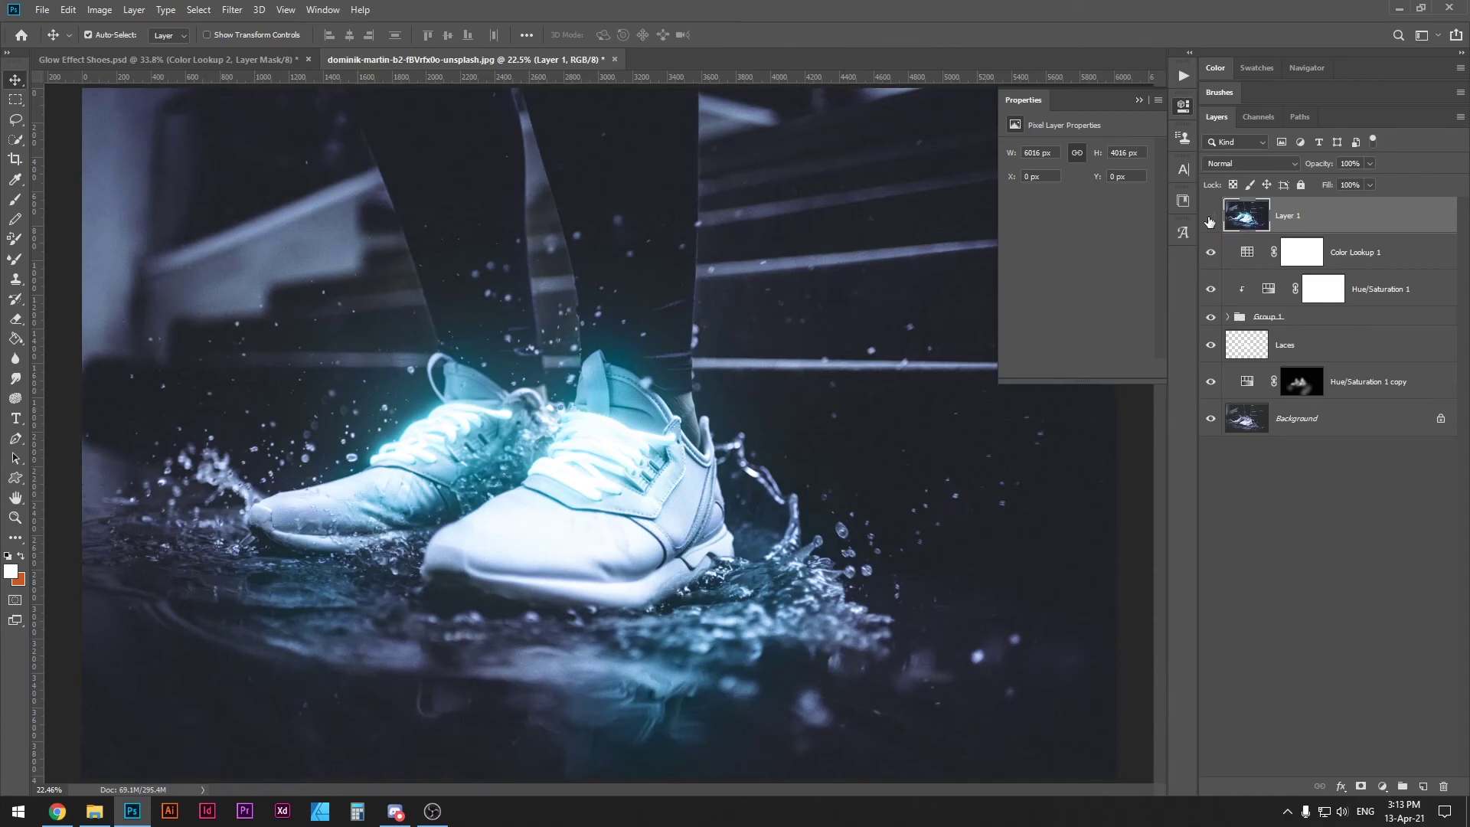
left_click(1210, 217)
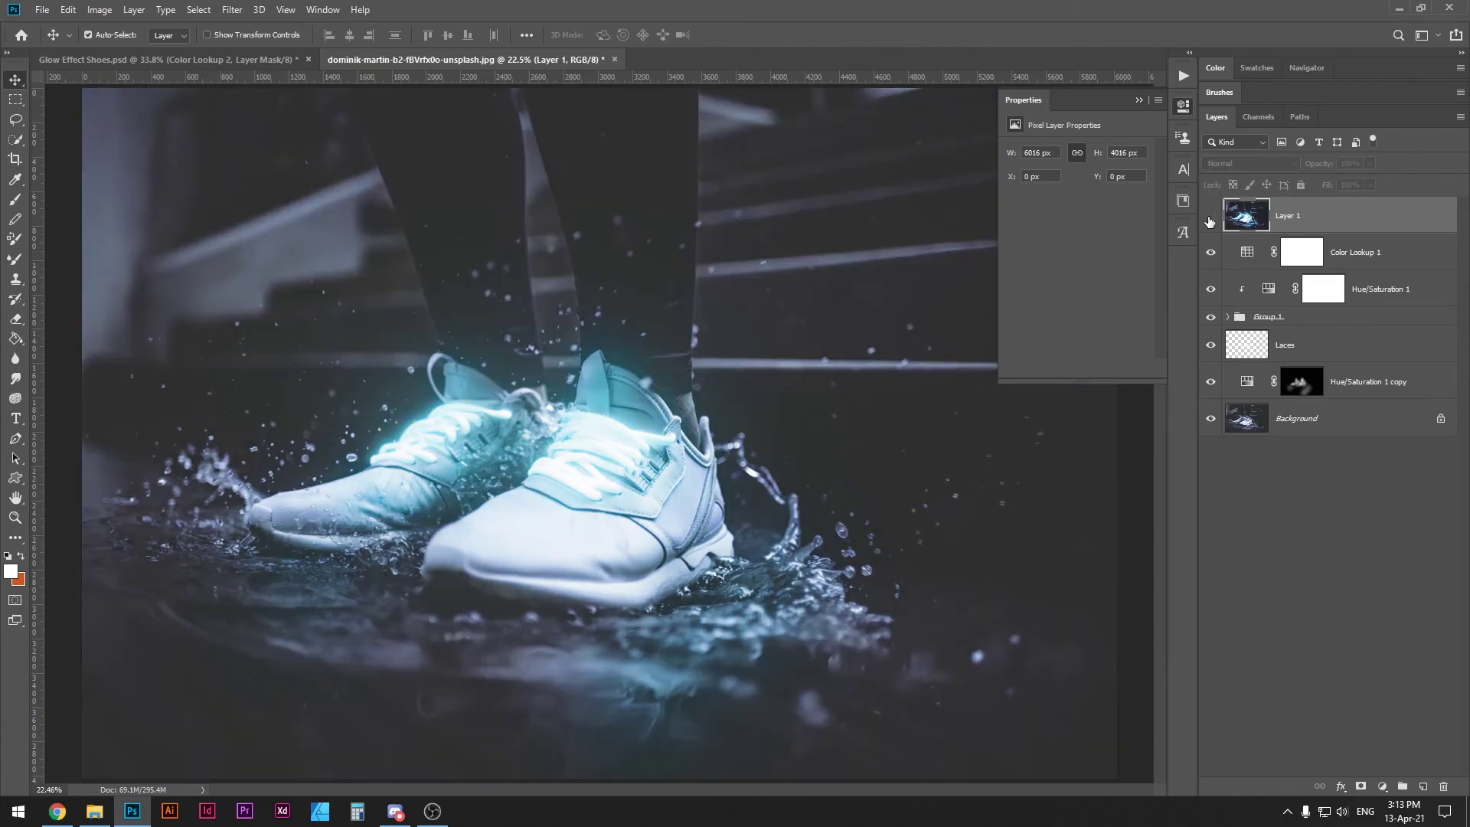
left_click(1210, 219)
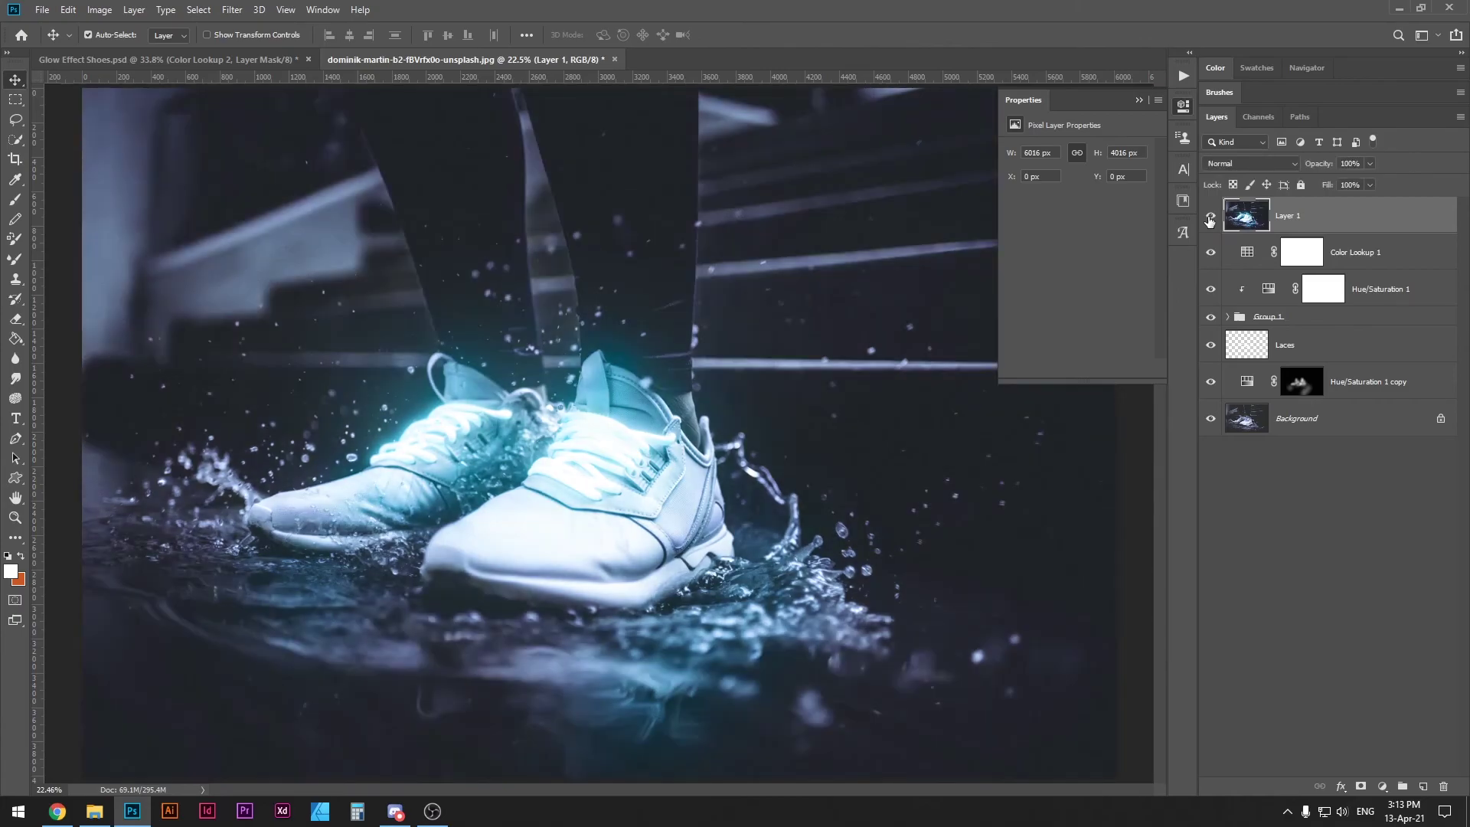
left_click(1209, 219)
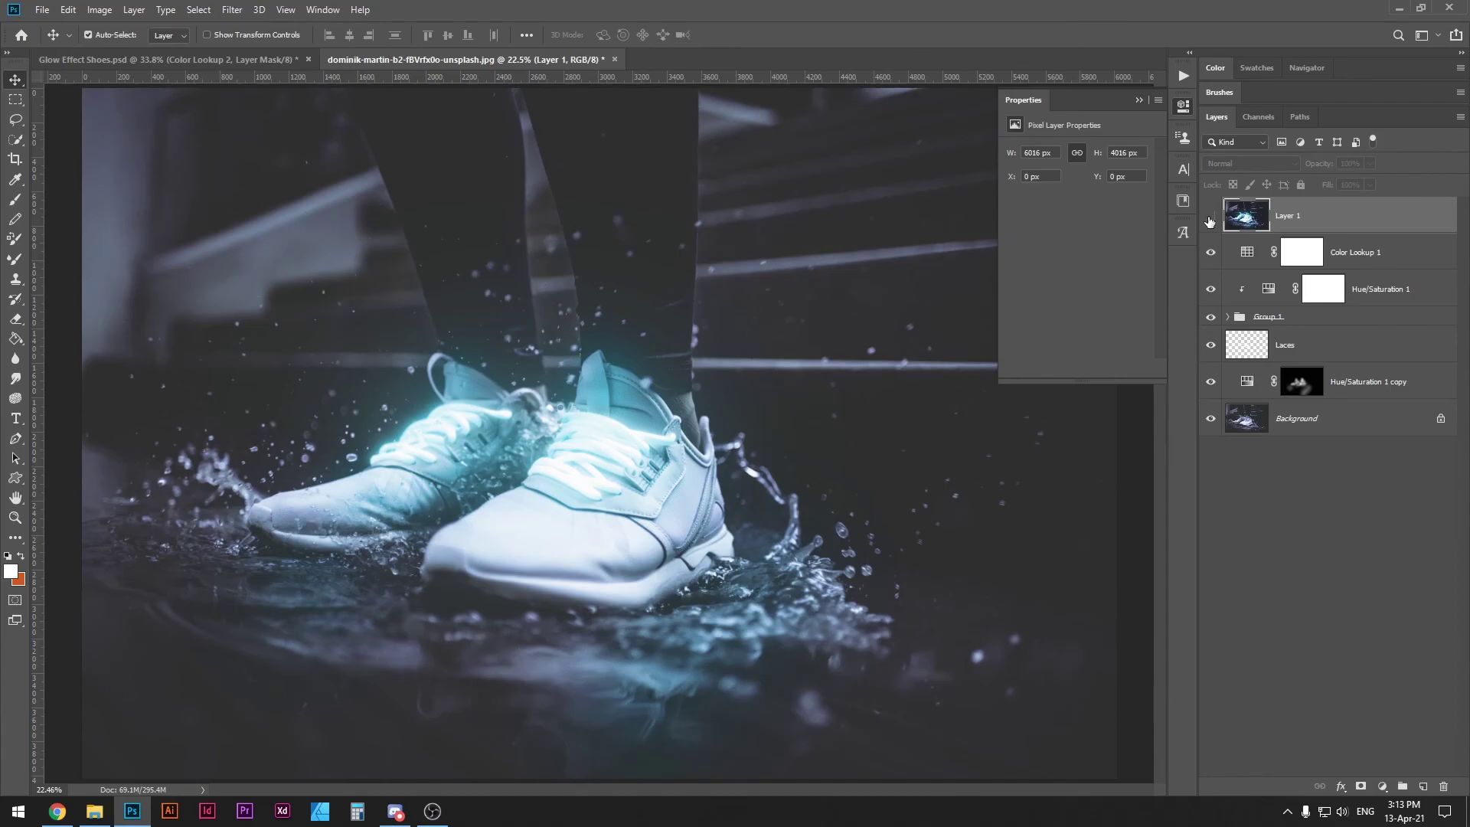
left_click(1209, 220)
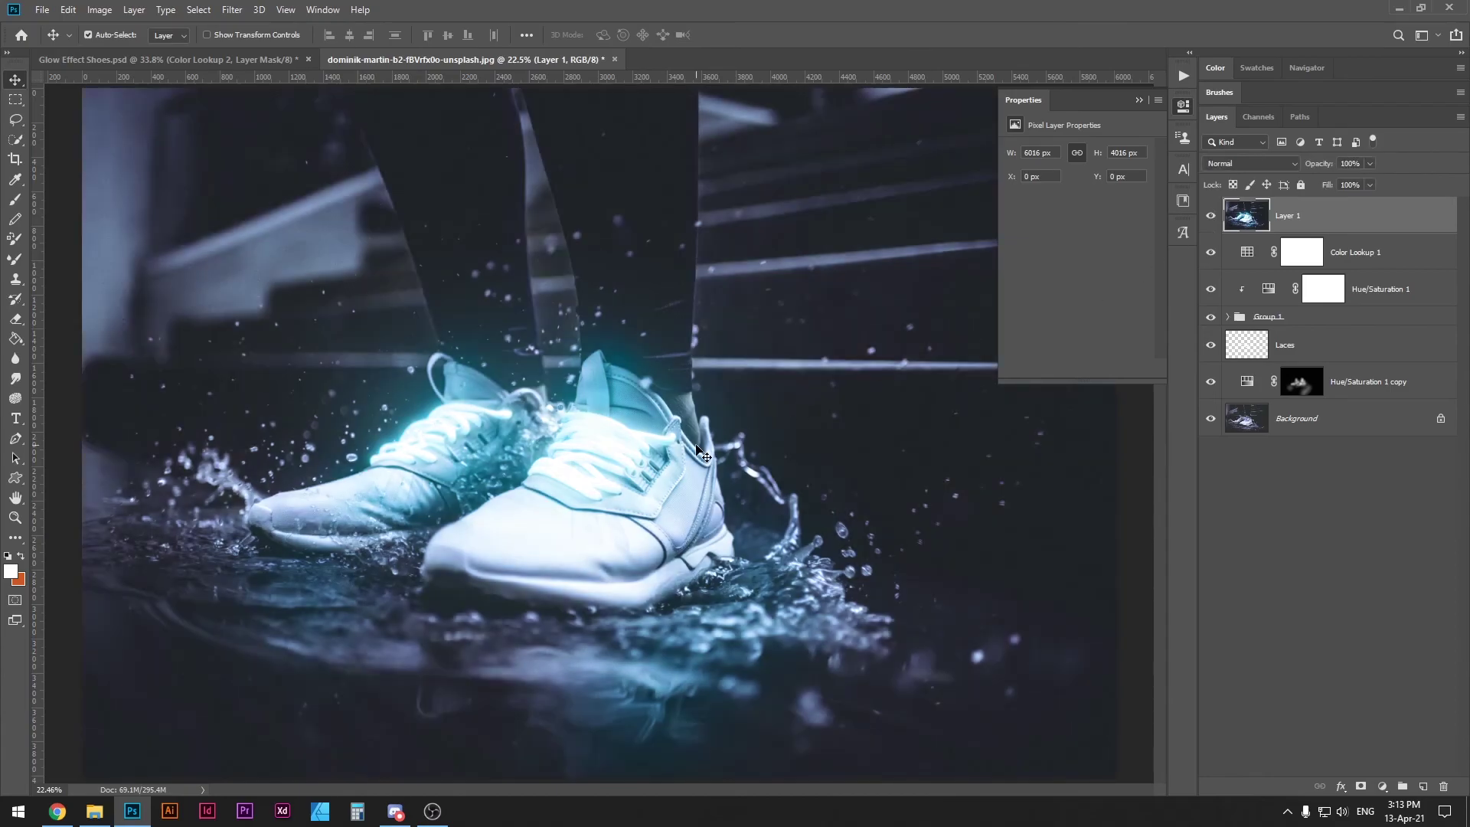